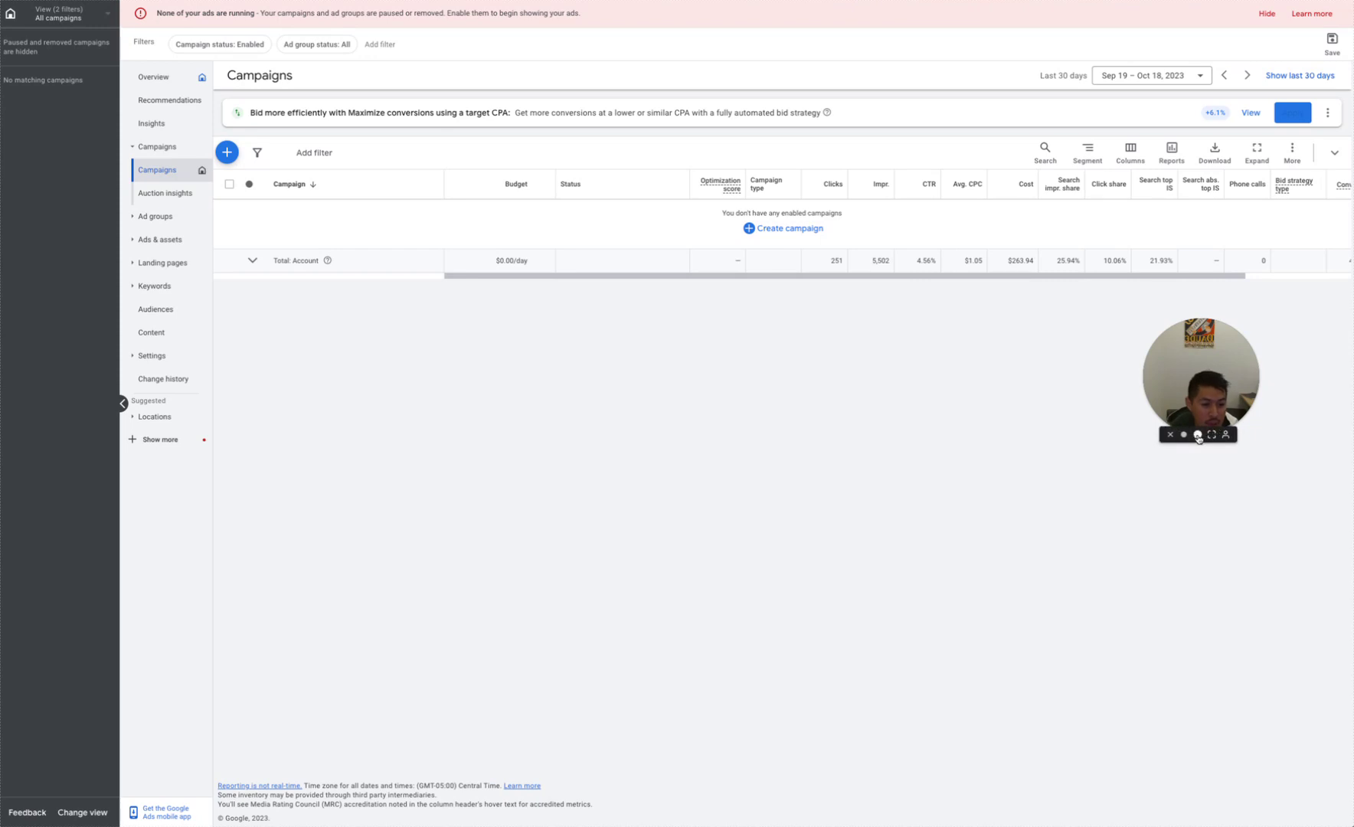
# Choose New campaign from the Create campaign menu on the Campaigns page
pyautogui.click(1199, 435)
pyautogui.moveTo(1199, 438); pyautogui.dragTo(998, 567)
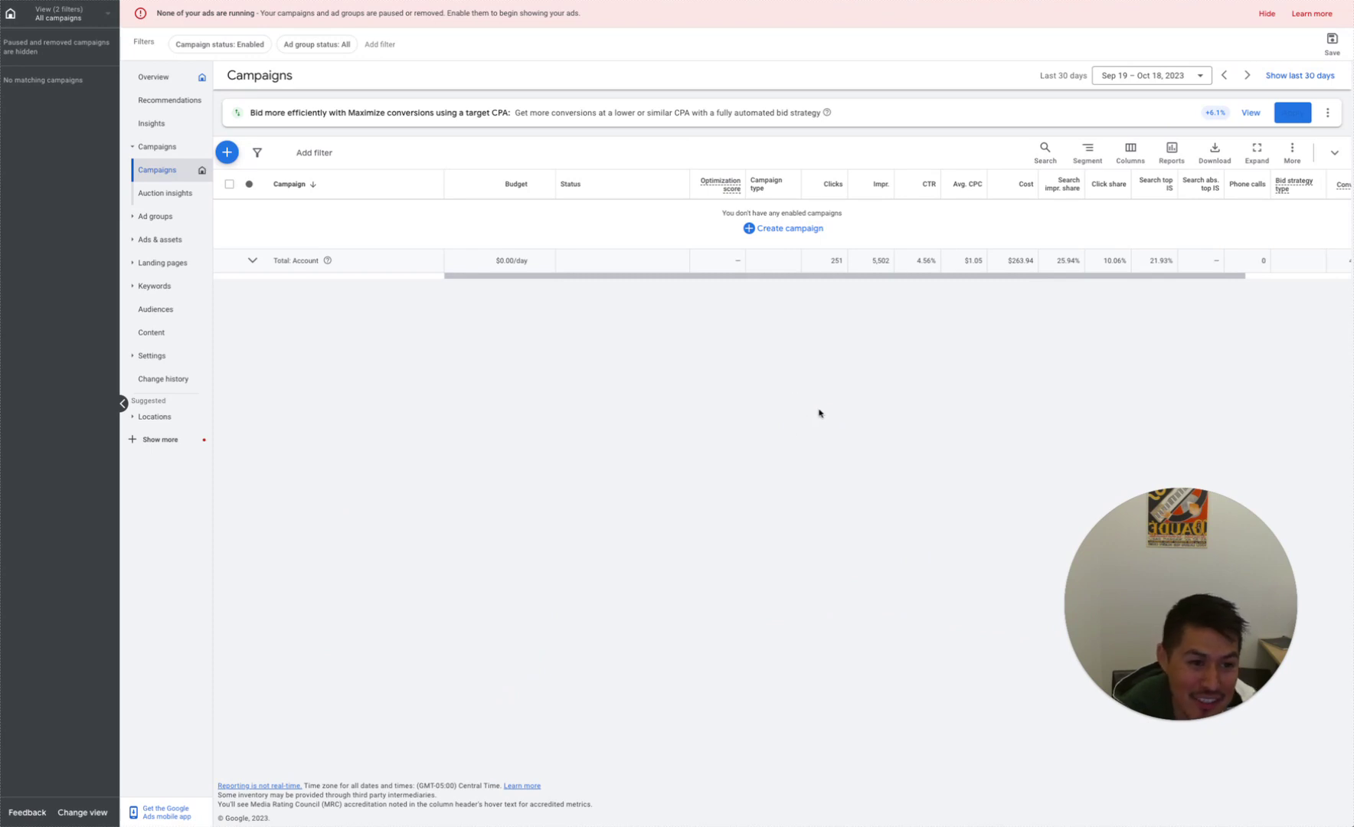
pyautogui.moveTo(1192, 624)
pyautogui.moveTo(1192, 624); pyautogui.dragTo(1240, 520)
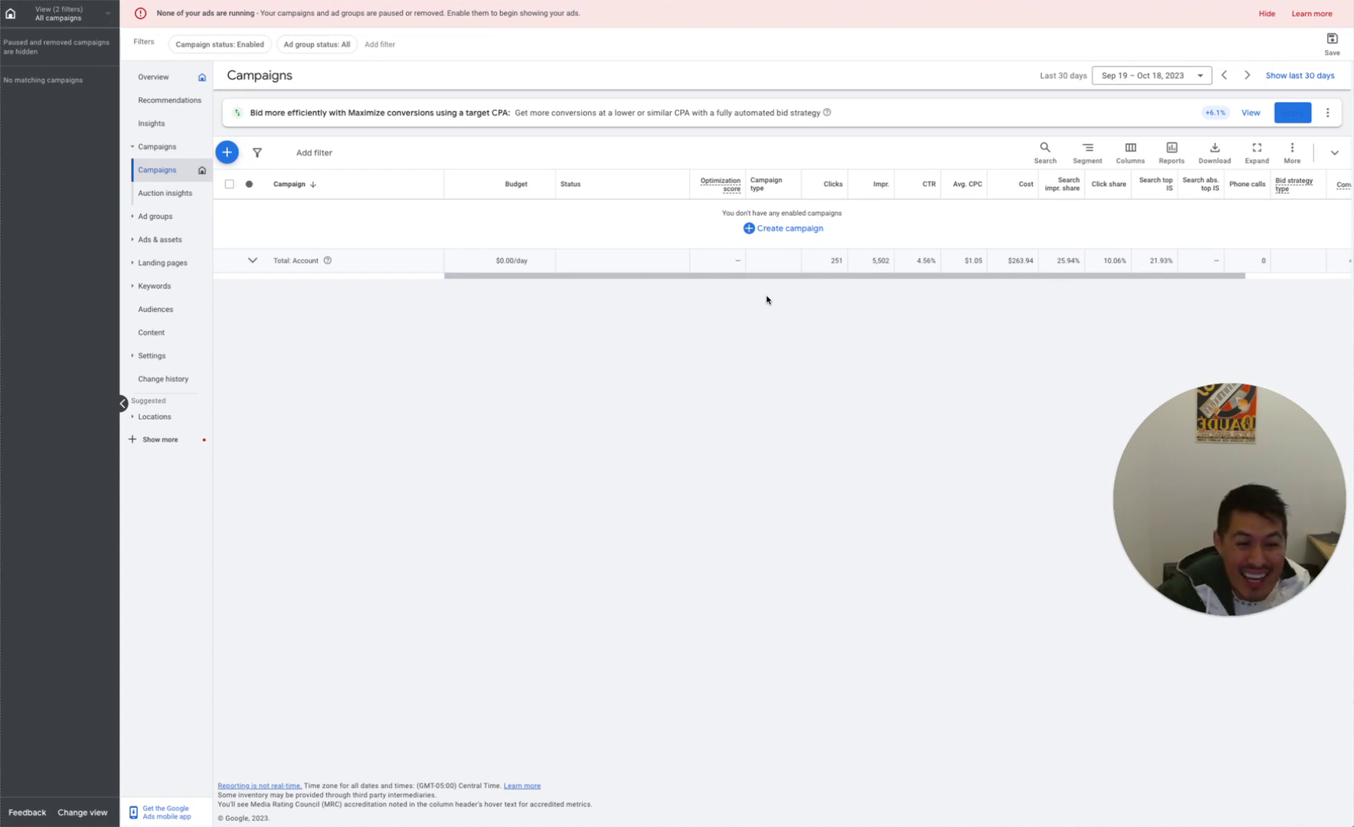
pyautogui.click(786, 229)
pyautogui.click(803, 233)
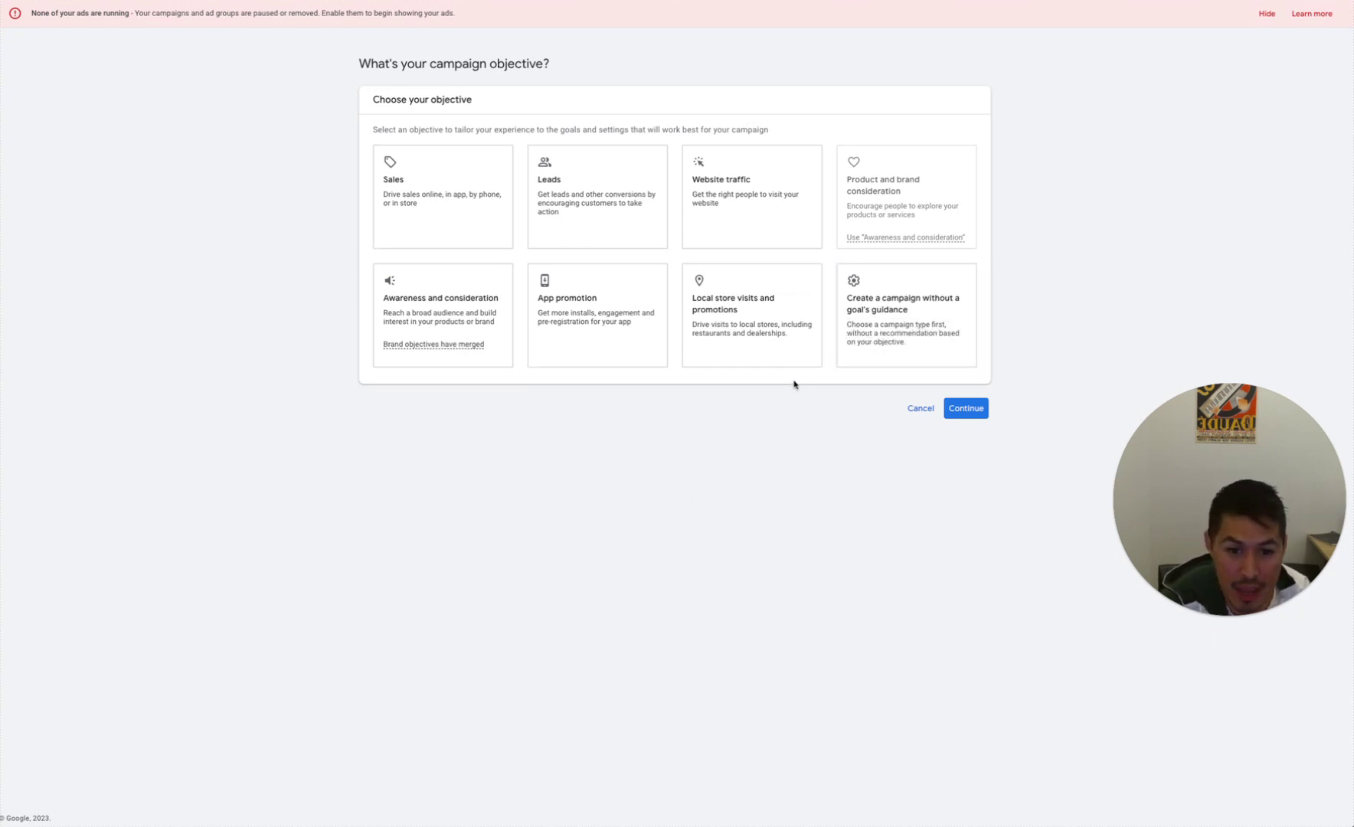
# Pick no goal guidance and the Search campaign type, then proceed
pyautogui.click(842, 341)
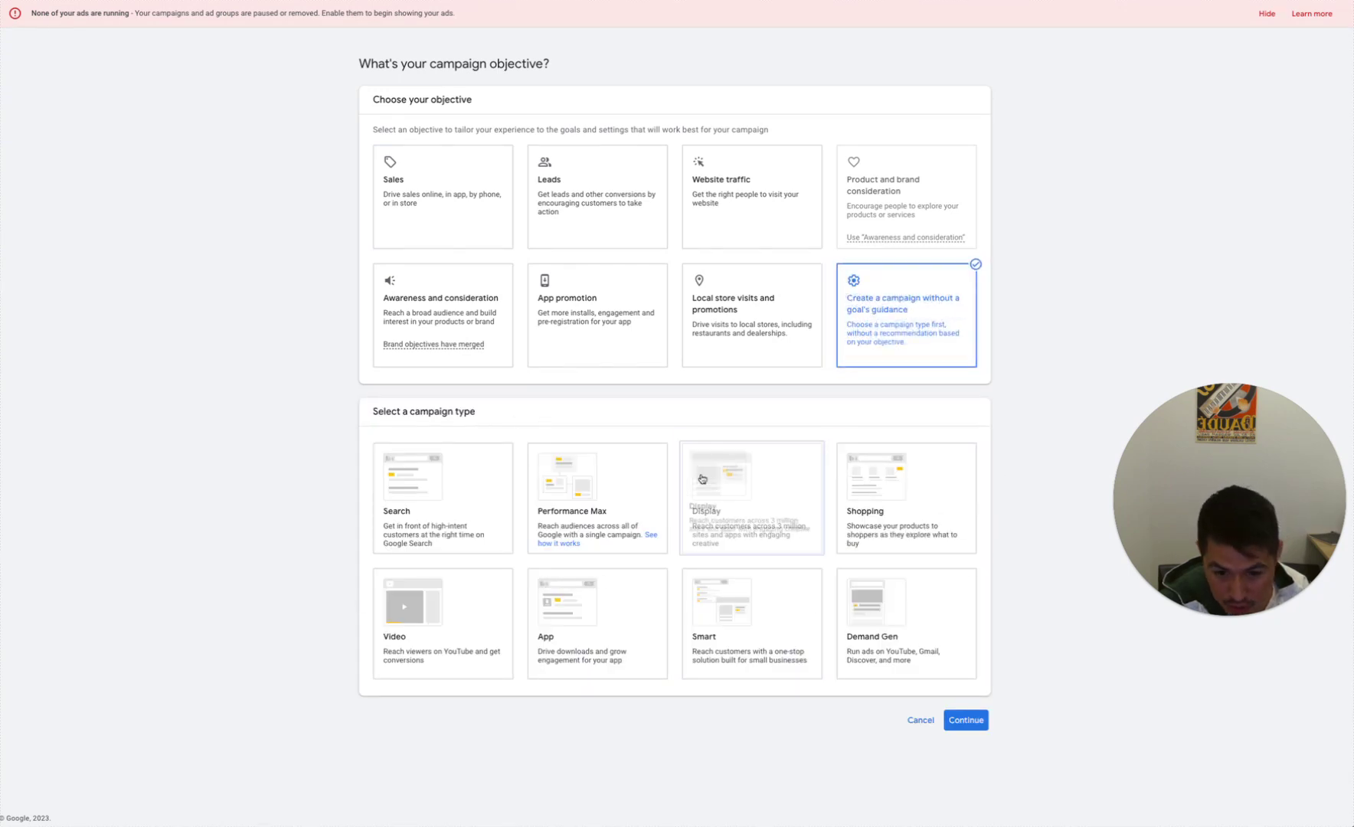
pyautogui.click(465, 487)
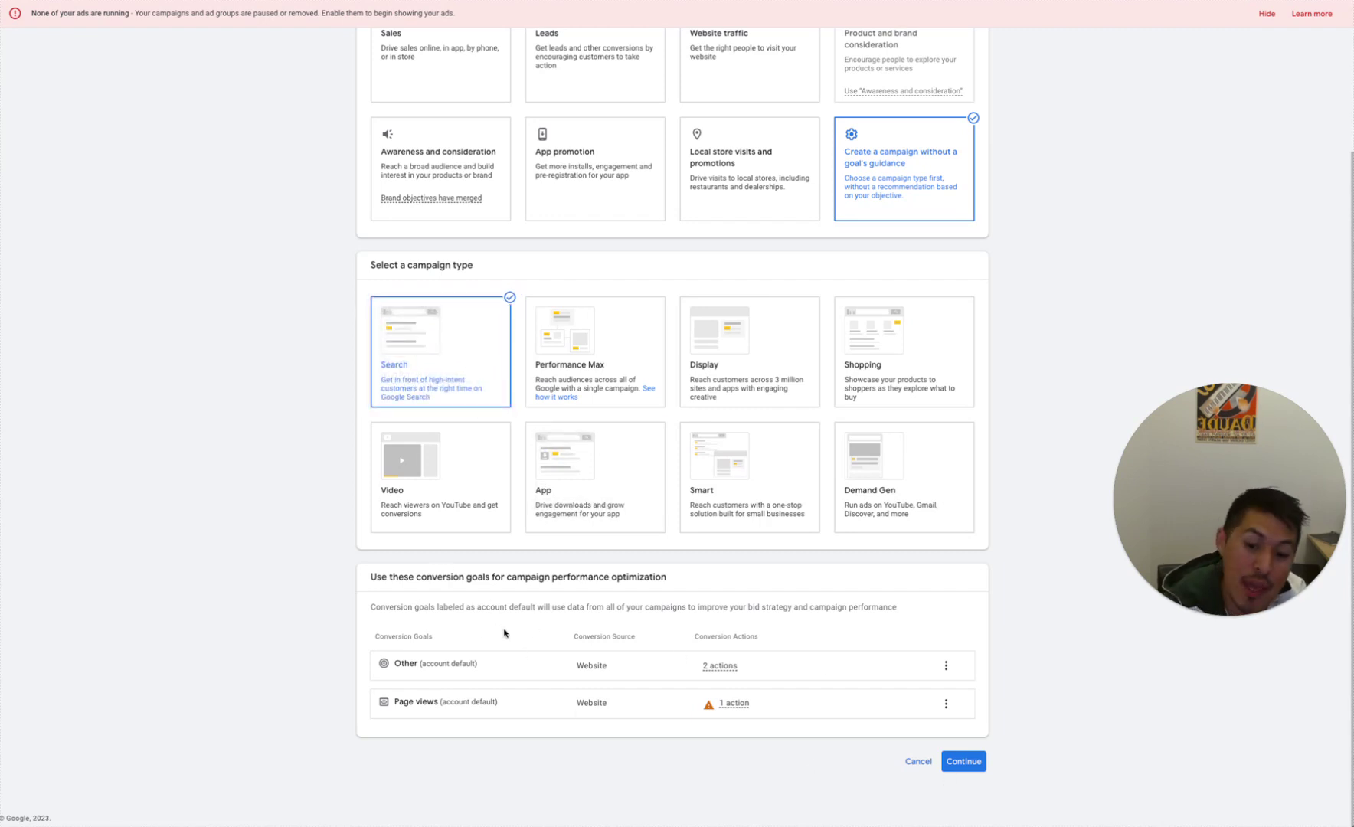
pyautogui.tripleClick(567, 578)
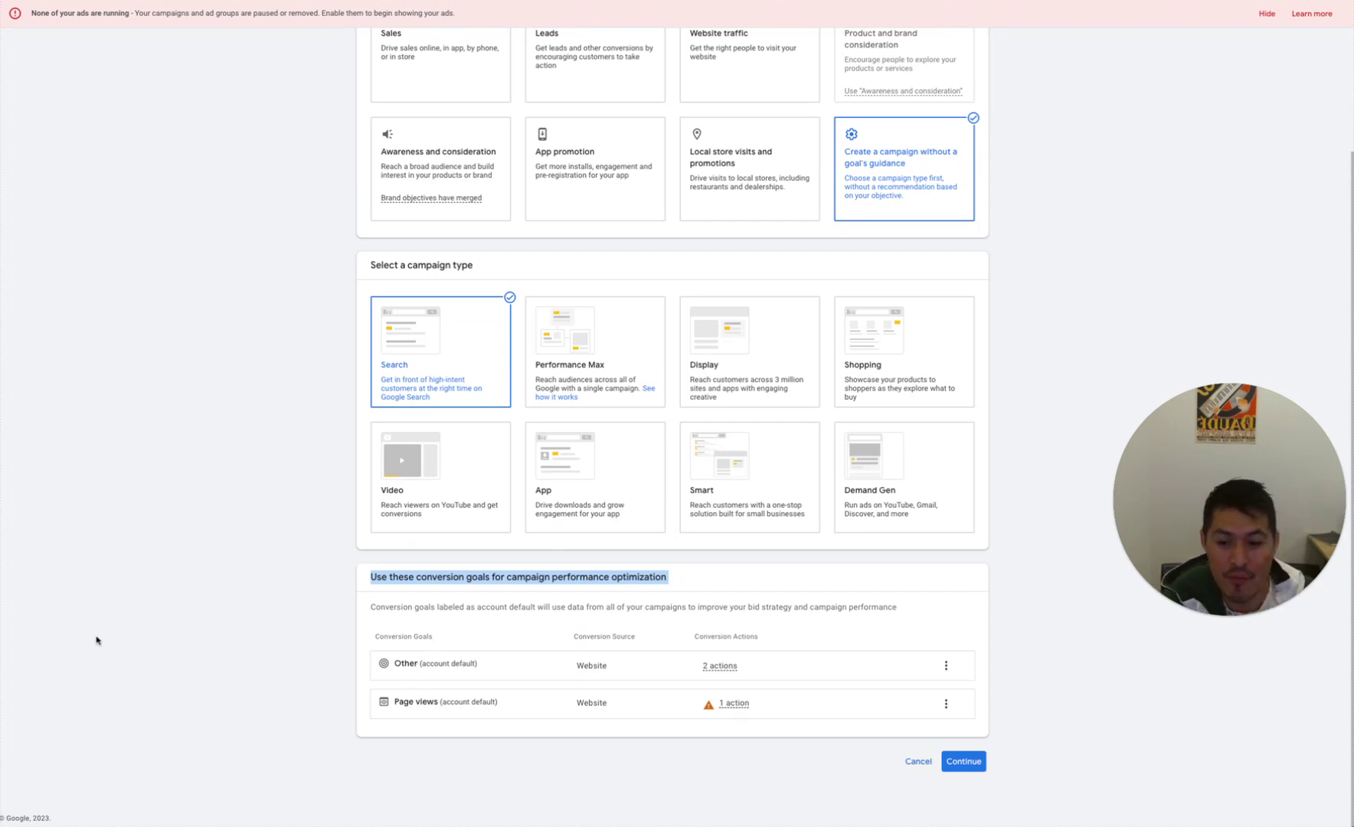
pyautogui.click(142, 625)
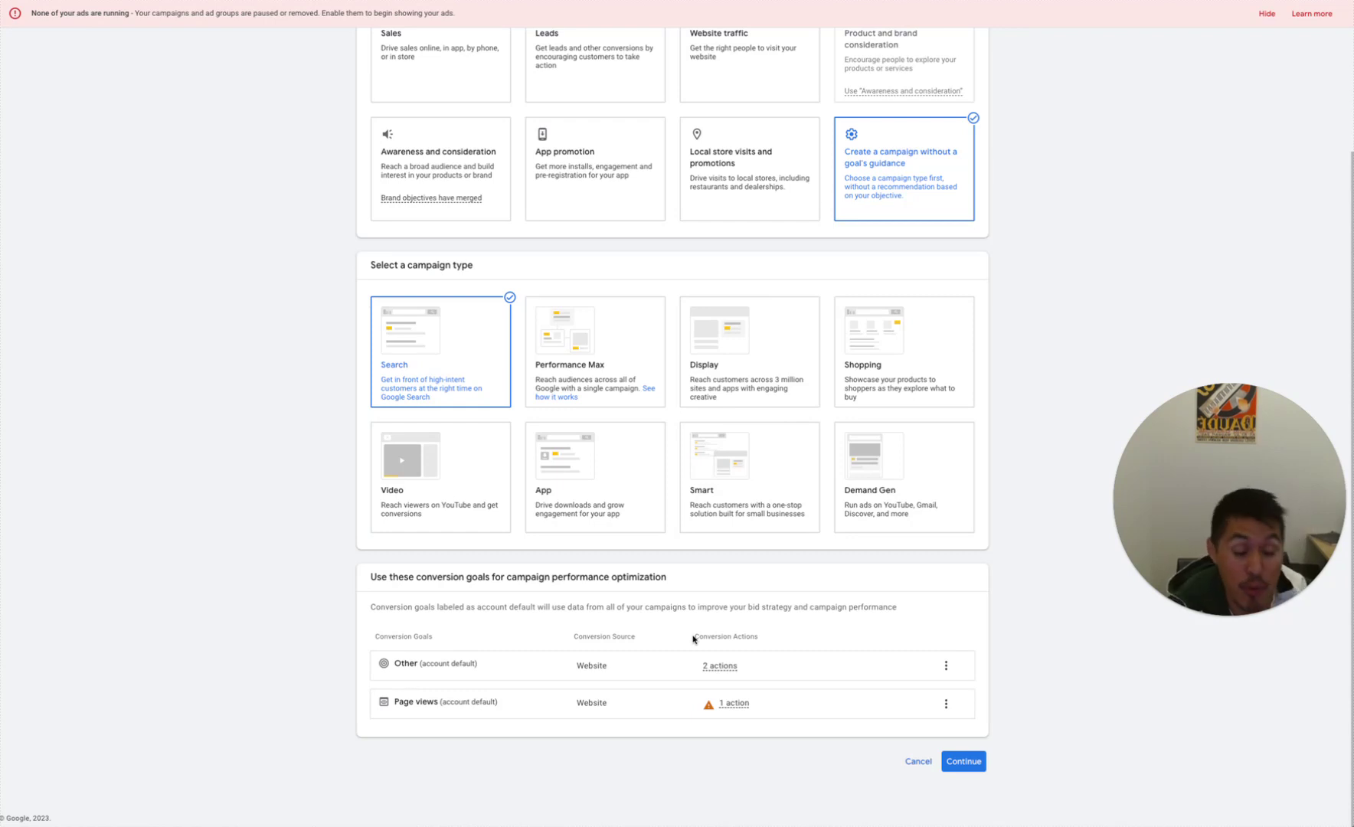
pyautogui.click(956, 761)
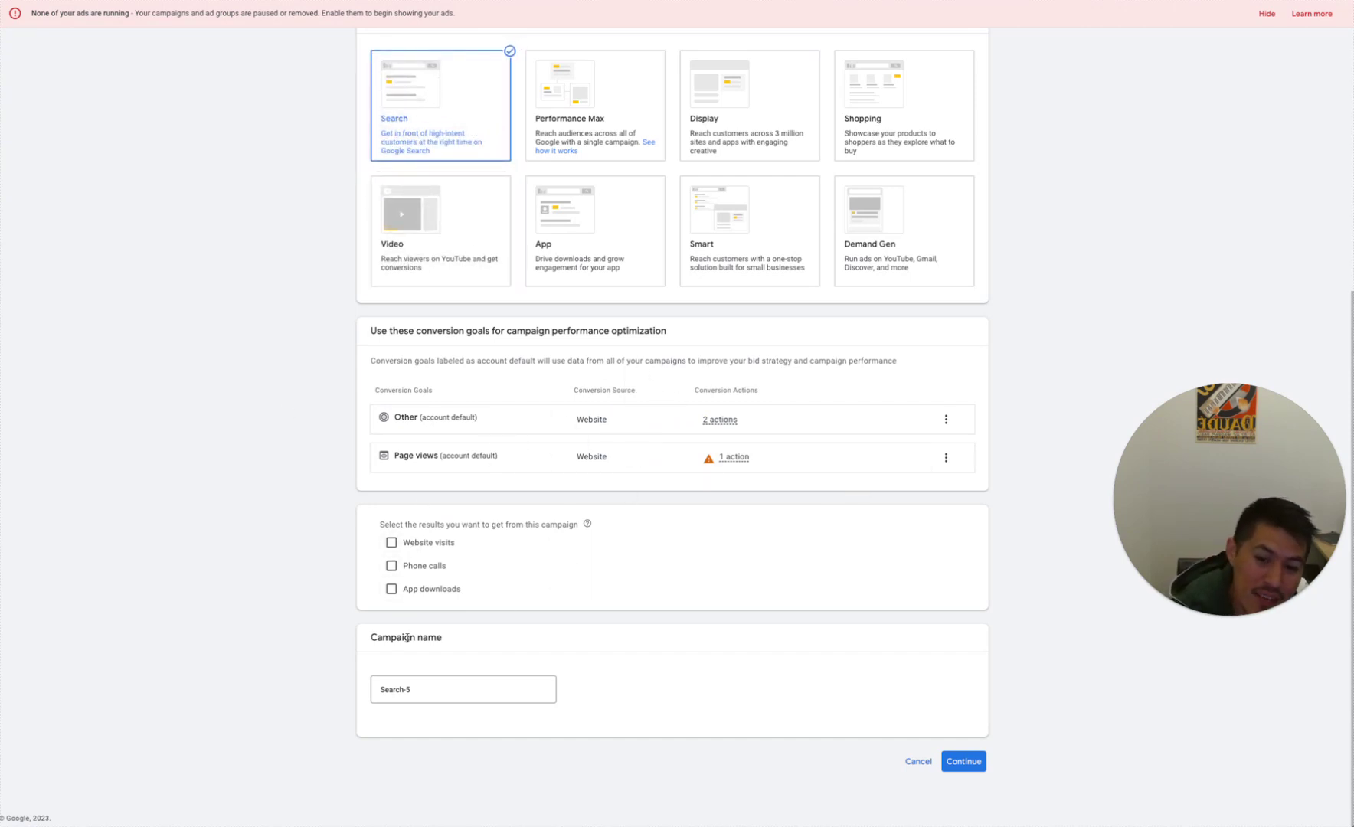
# Select Website visits and Phone calls as the desired results
pyautogui.click(391, 542)
pyautogui.click(425, 606)
pyautogui.click(391, 542)
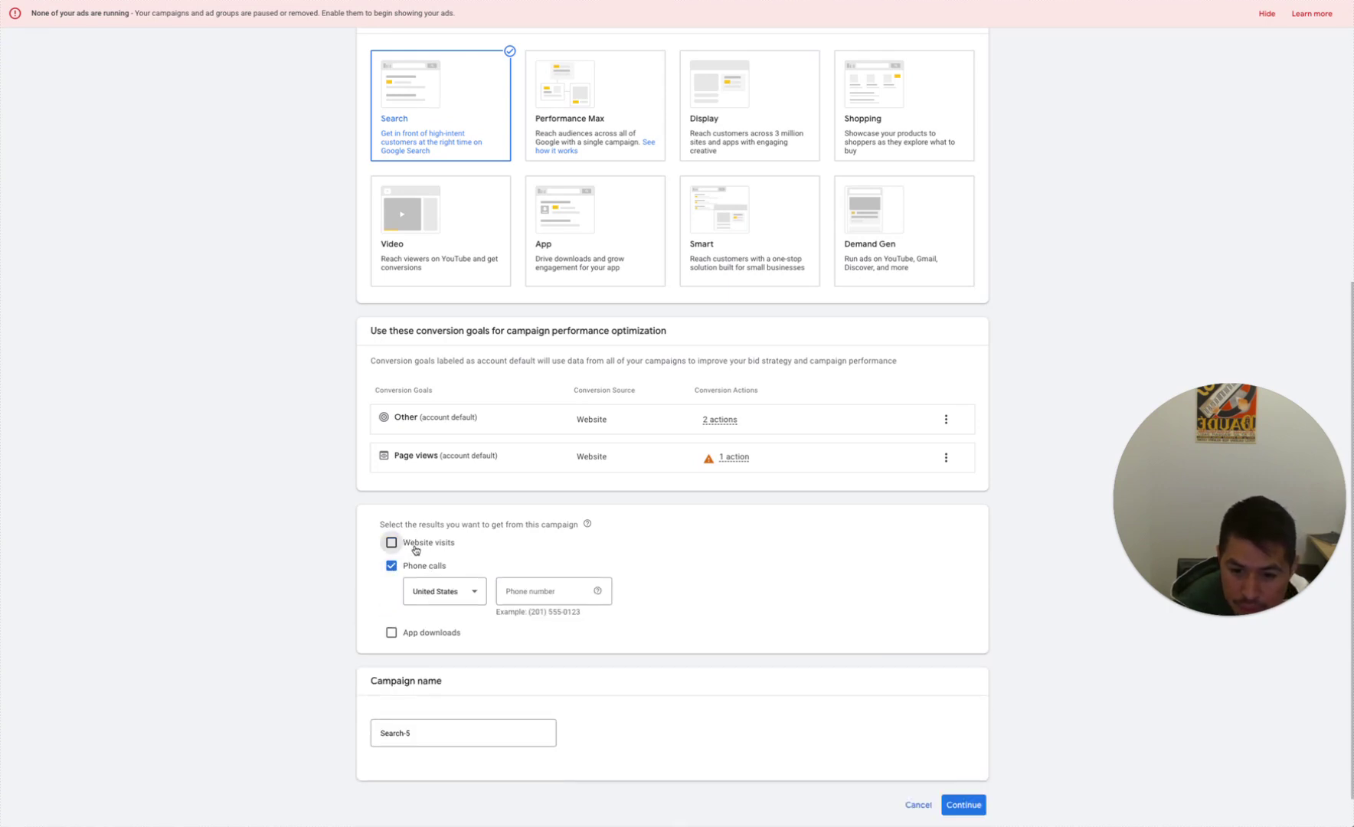
pyautogui.click(388, 545)
pyautogui.click(421, 546)
pyautogui.click(421, 545)
pyautogui.scroll(-1, 482, 564)
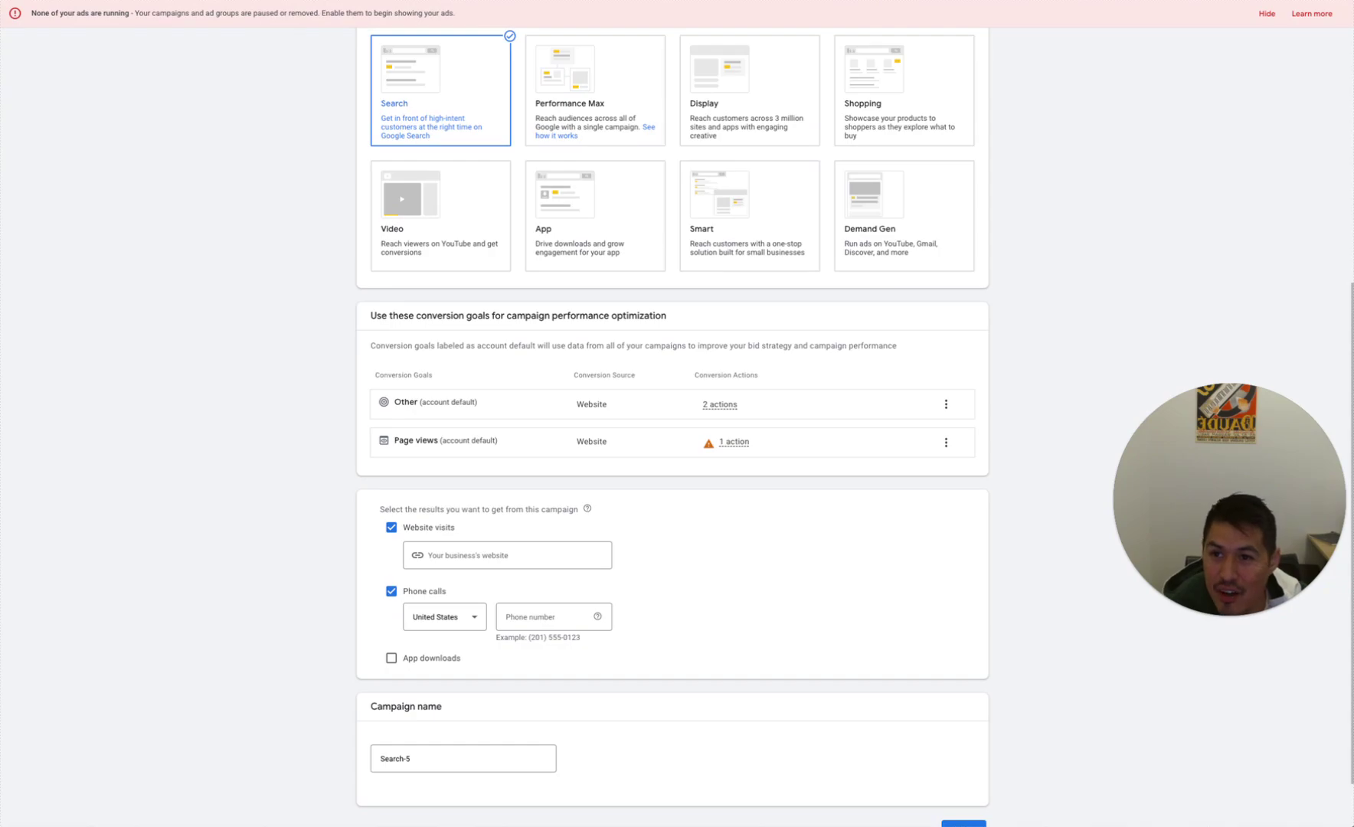
# Paste the client's website address into the business website field
pyautogui.hotkey('ctrl', 't')
pyautogui.write('detail')
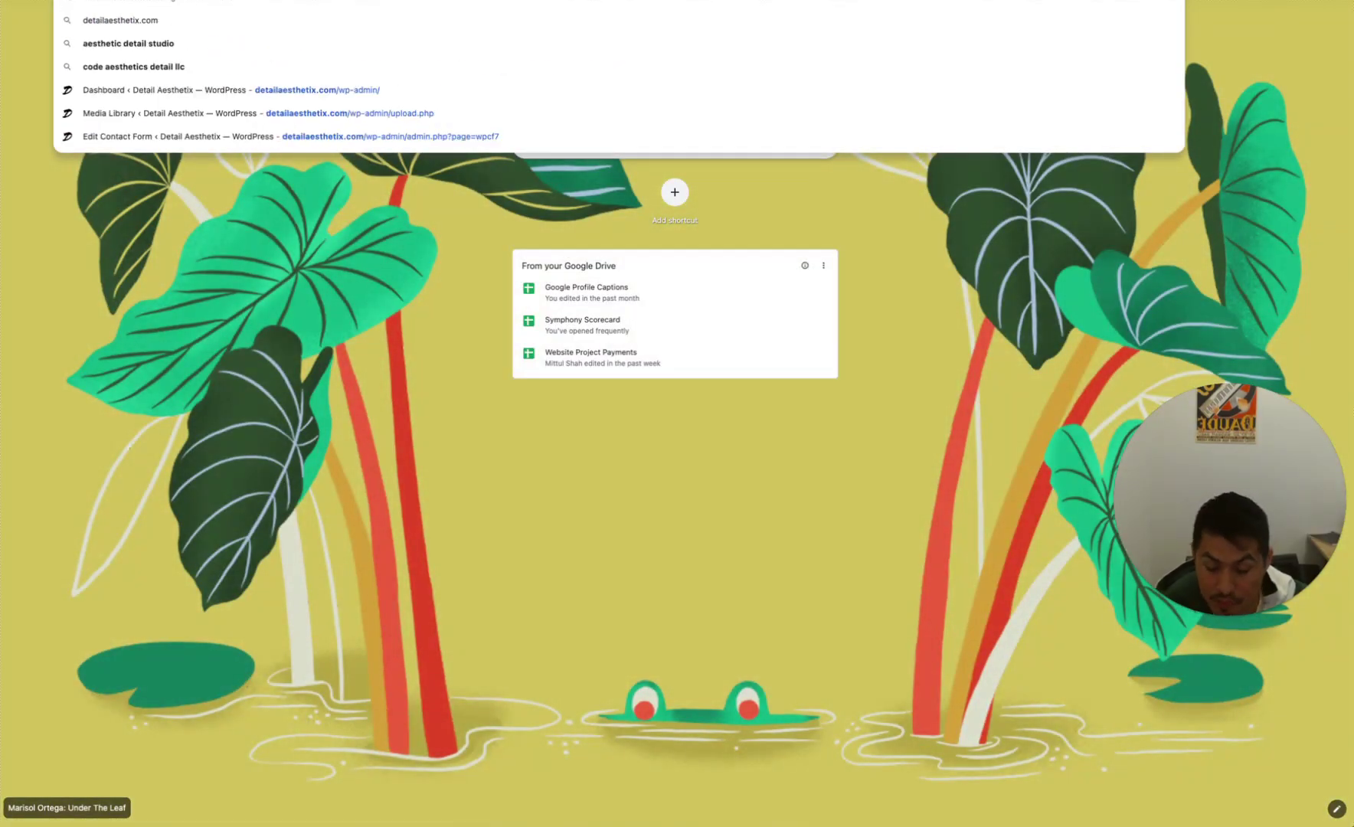
pyautogui.hotkey('ctrl', 'w')
pyautogui.click(475, 553)
pyautogui.write('https://www.detailaesthetix.com/')
pyautogui.click(440, 85)
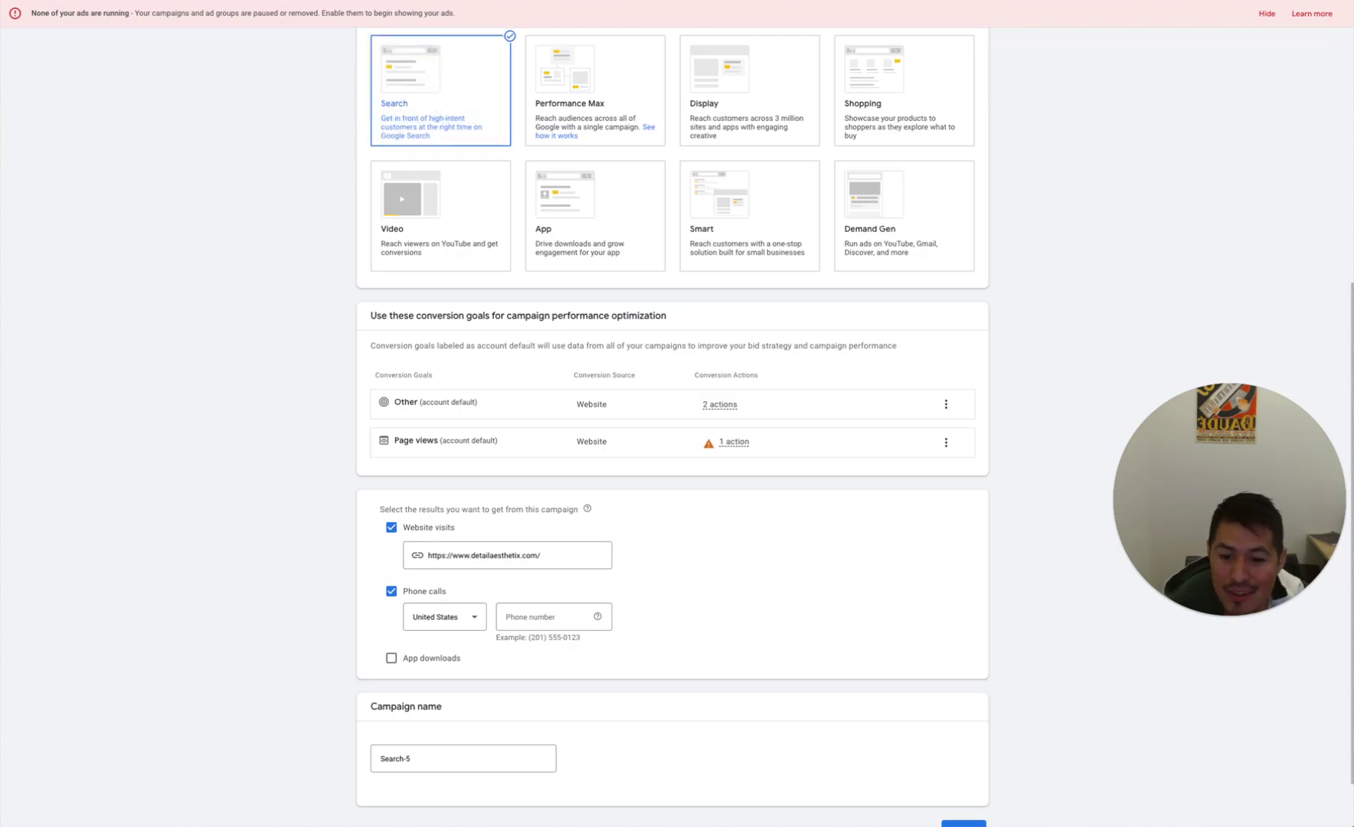
# Copy the business phone number from the client's site footer into the phone field
pyautogui.hotkey('ctrl', 't')
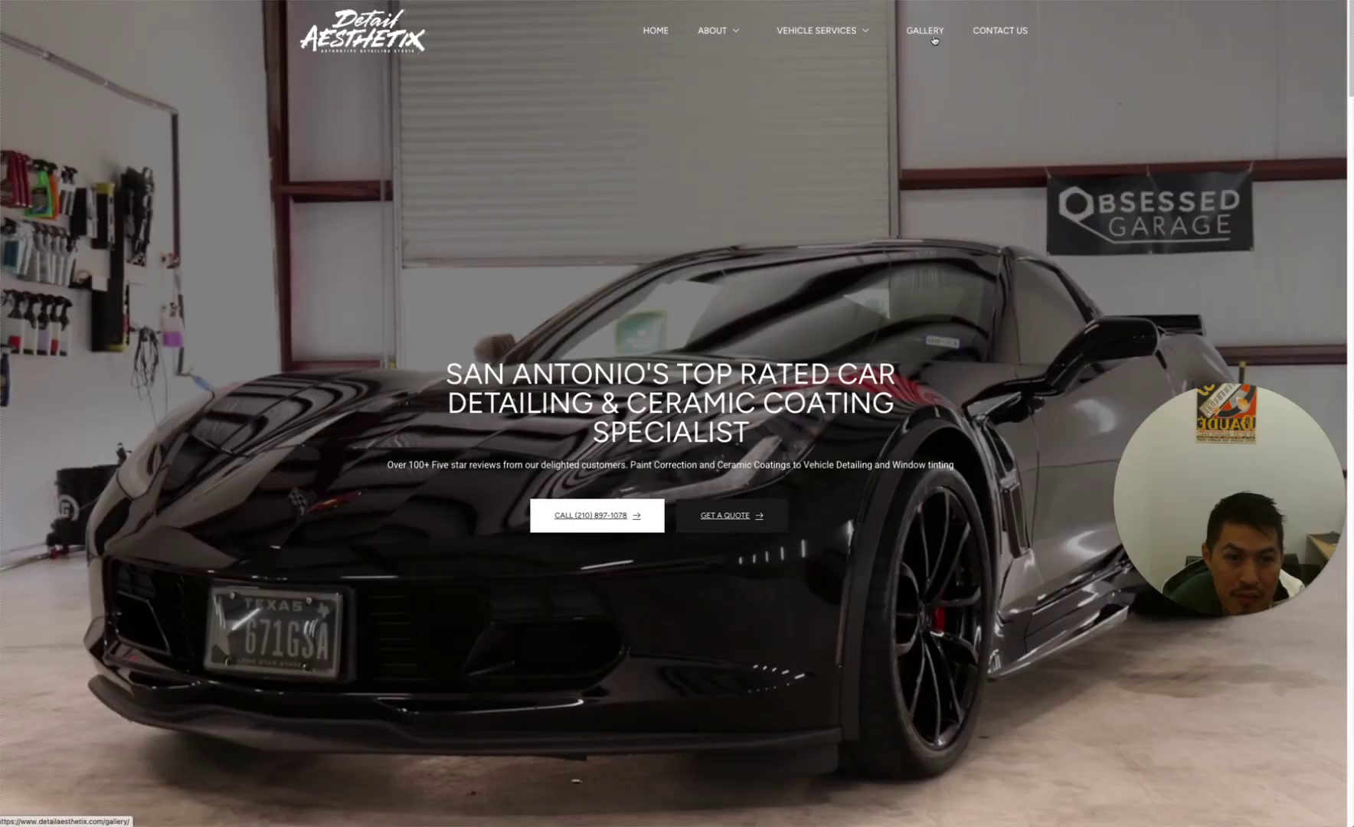
pyautogui.scroll(-15, 864, 378)
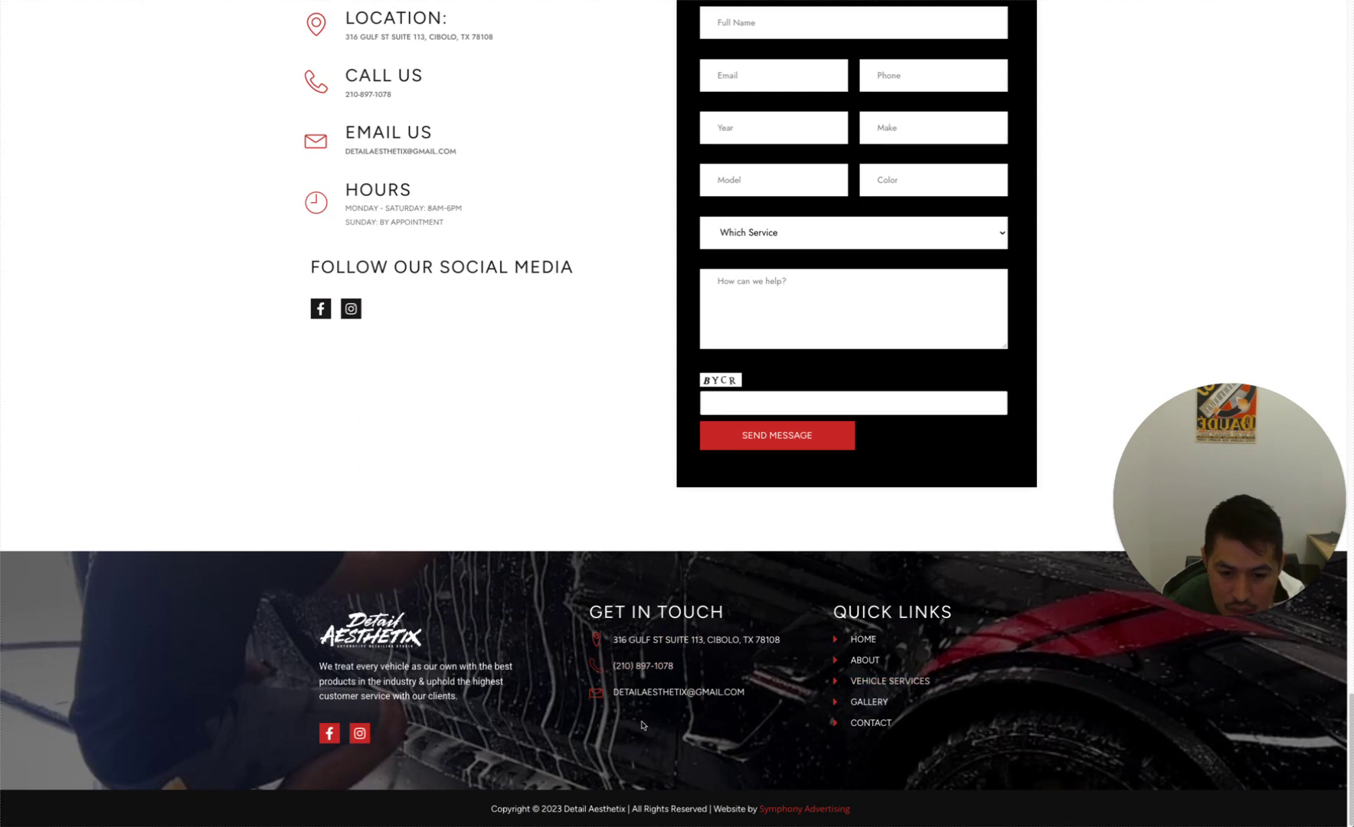
pyautogui.moveTo(628, 673); pyautogui.dragTo(536, 659)
pyautogui.click(722, 668)
pyautogui.moveTo(723, 669); pyautogui.dragTo(613, 666)
pyautogui.hotkey('ctrl', 'c')
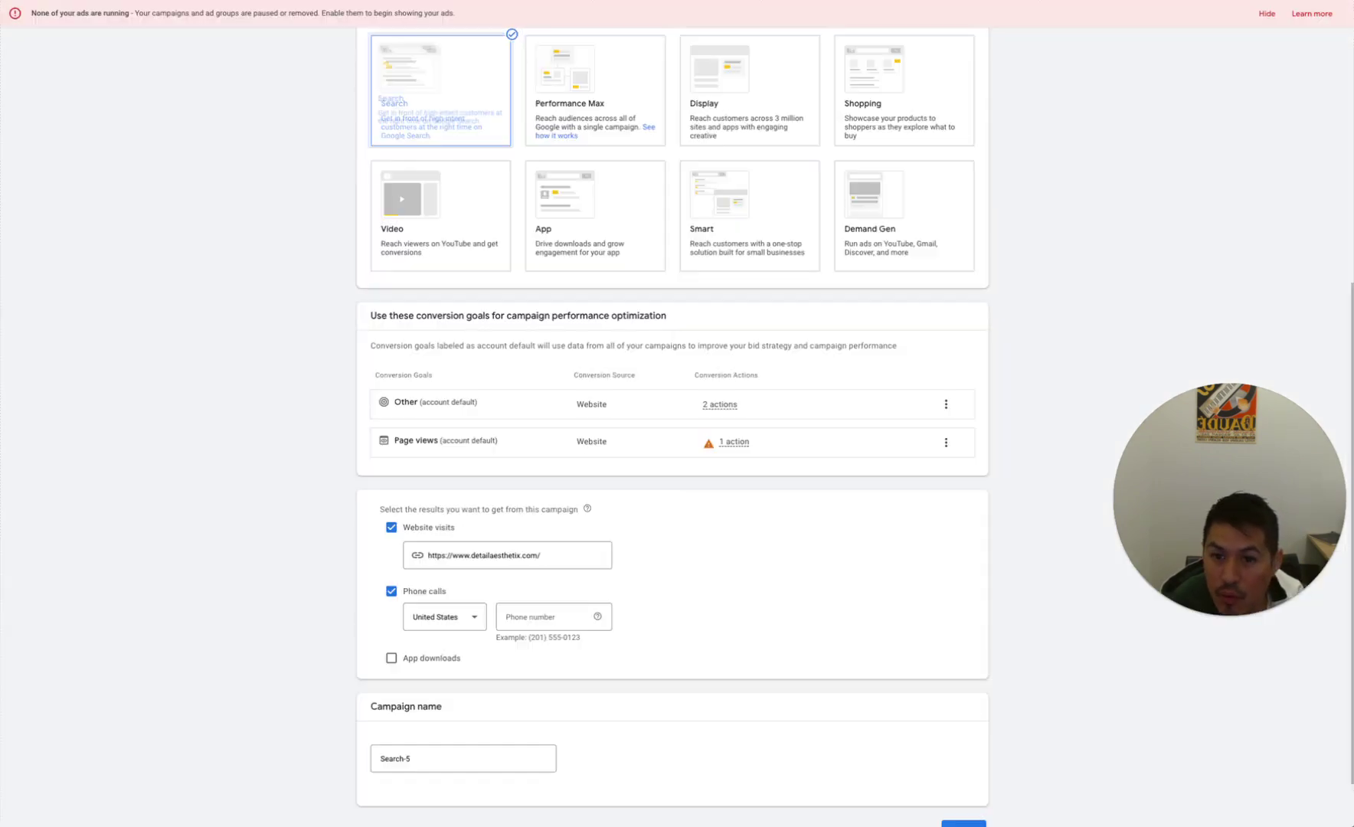
pyautogui.hotkey('ctrl', 'Tab')
pyautogui.click(542, 624)
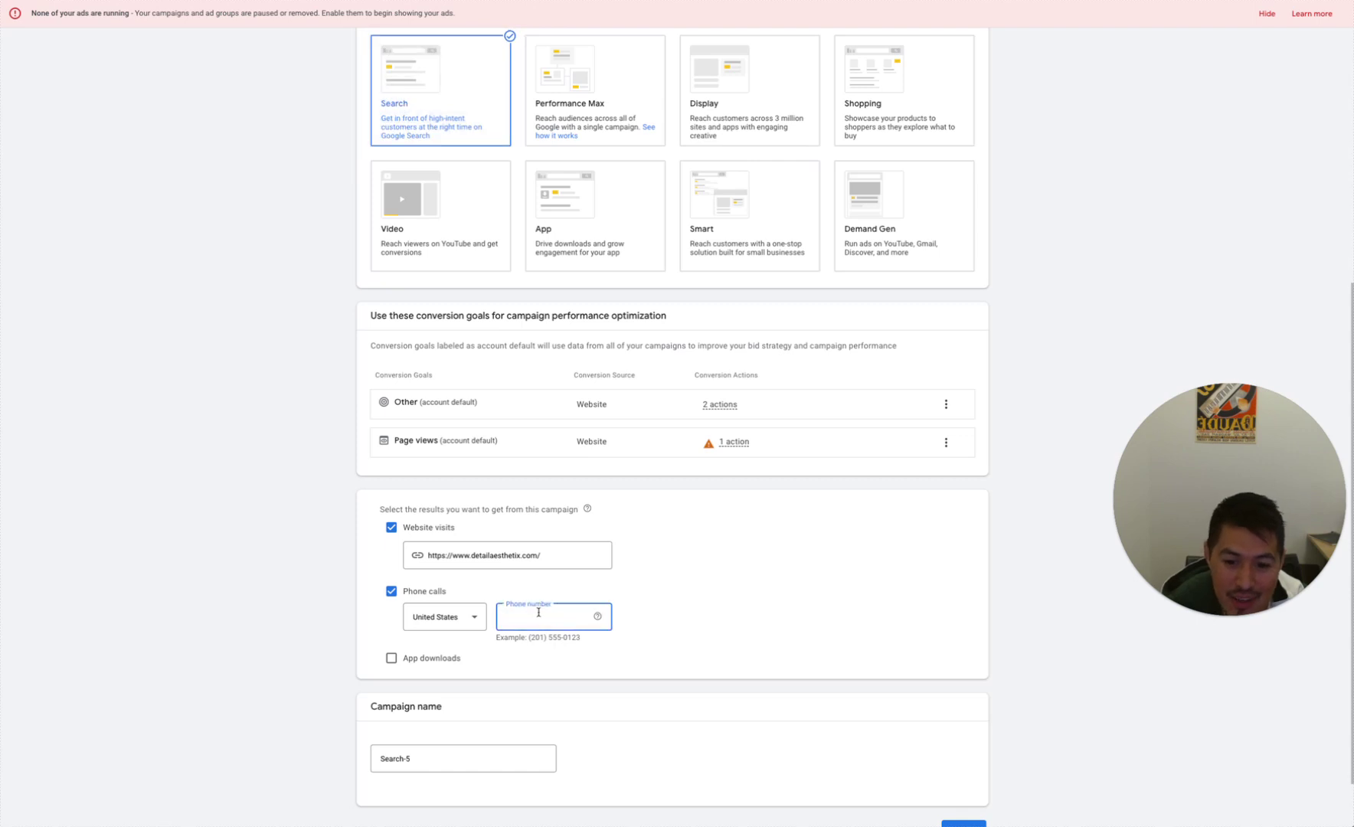
pyautogui.hotkey('ctrl', 'v')
# Rename the campaign to 'Ceramic Coating - New Shop'
pyautogui.scroll(-1, 689, 498)
pyautogui.click(431, 697)
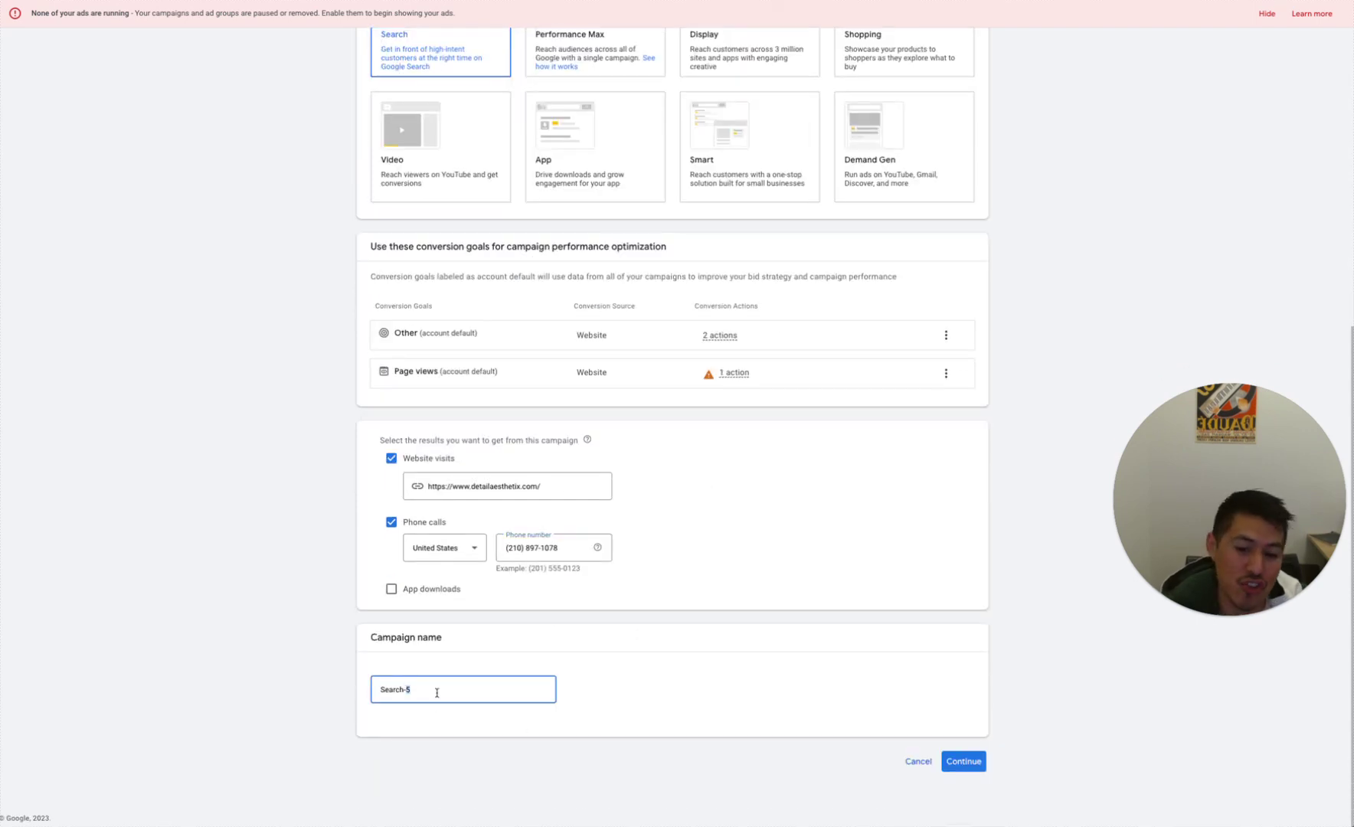
pyautogui.hotkey('ctrl', 'a')
pyautogui.write('Ceram')
pyautogui.press('BackSpace')
pyautogui.press('BackSpace')
pyautogui.write('amic Coating -')
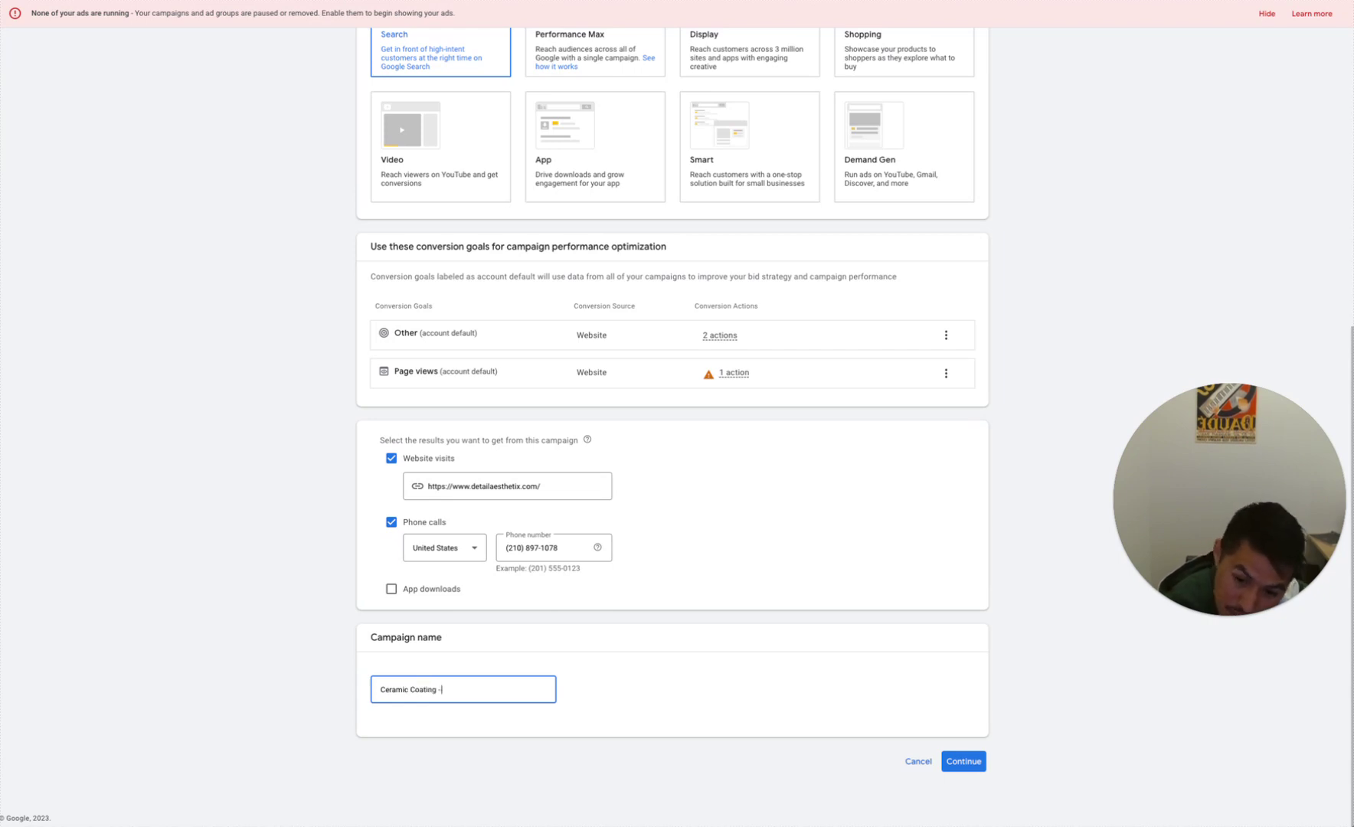
pyautogui.write(' New Shop')
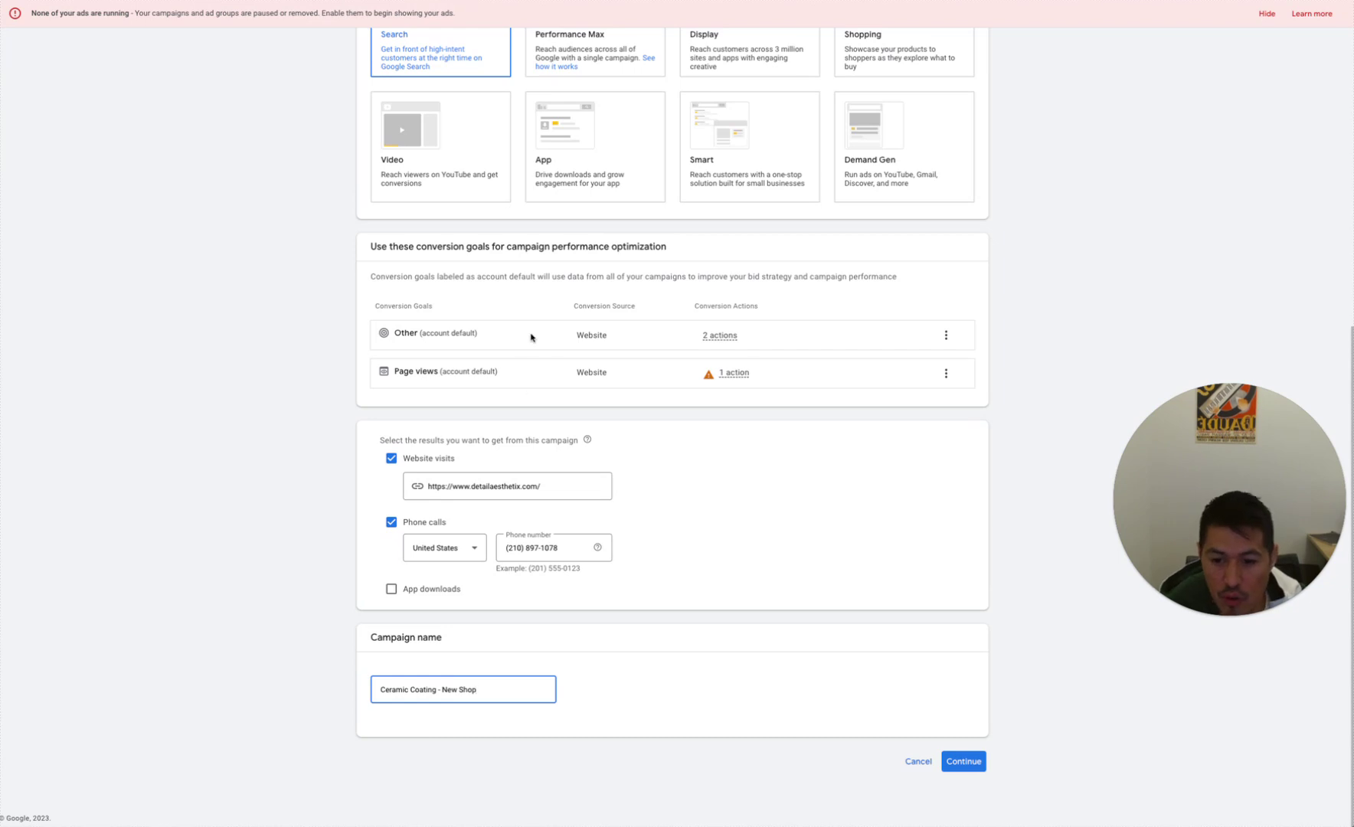
# Set bidding to focus on Clicks with no target cost per action, then go to campaign settings
pyautogui.click(965, 762)
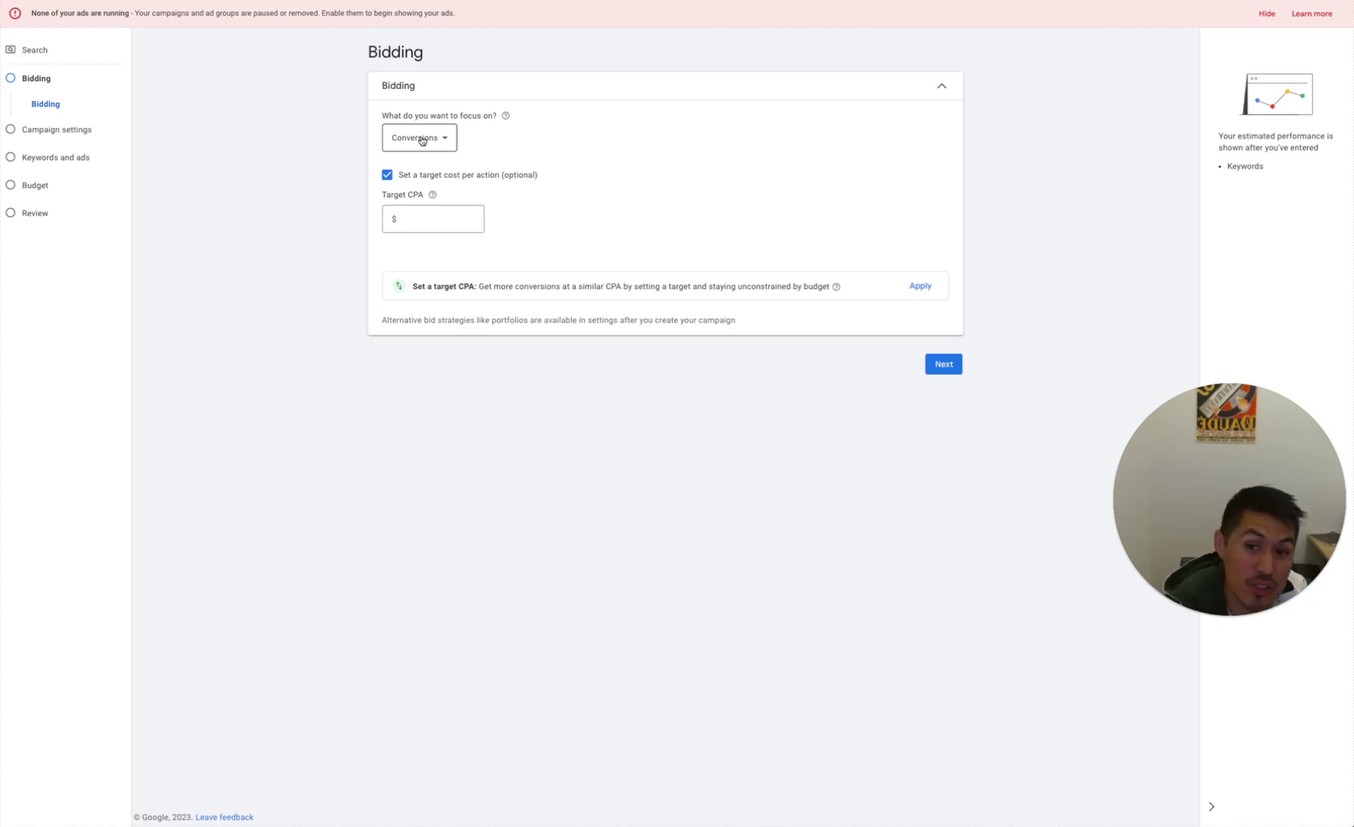
pyautogui.click(421, 139)
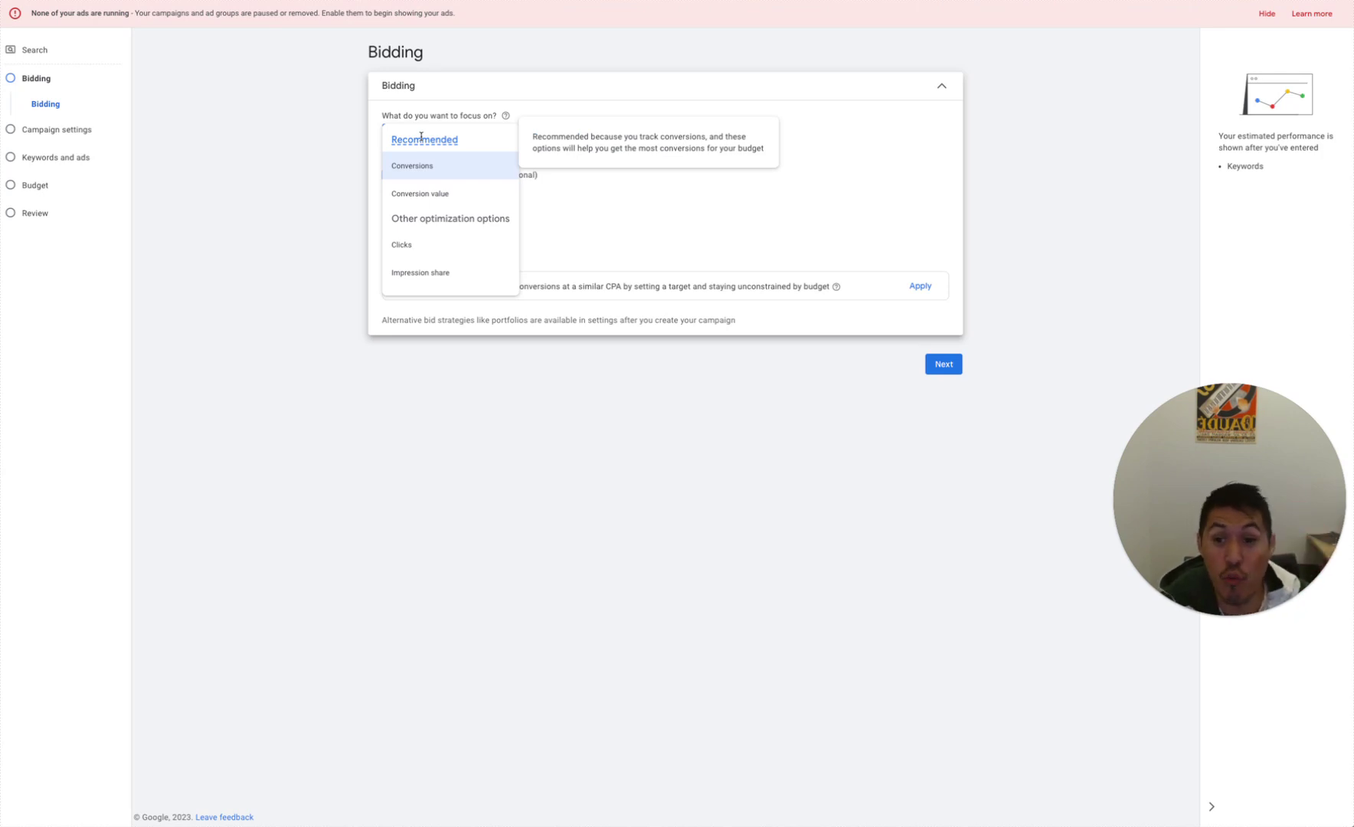
pyautogui.click(319, 139)
pyautogui.click(451, 231)
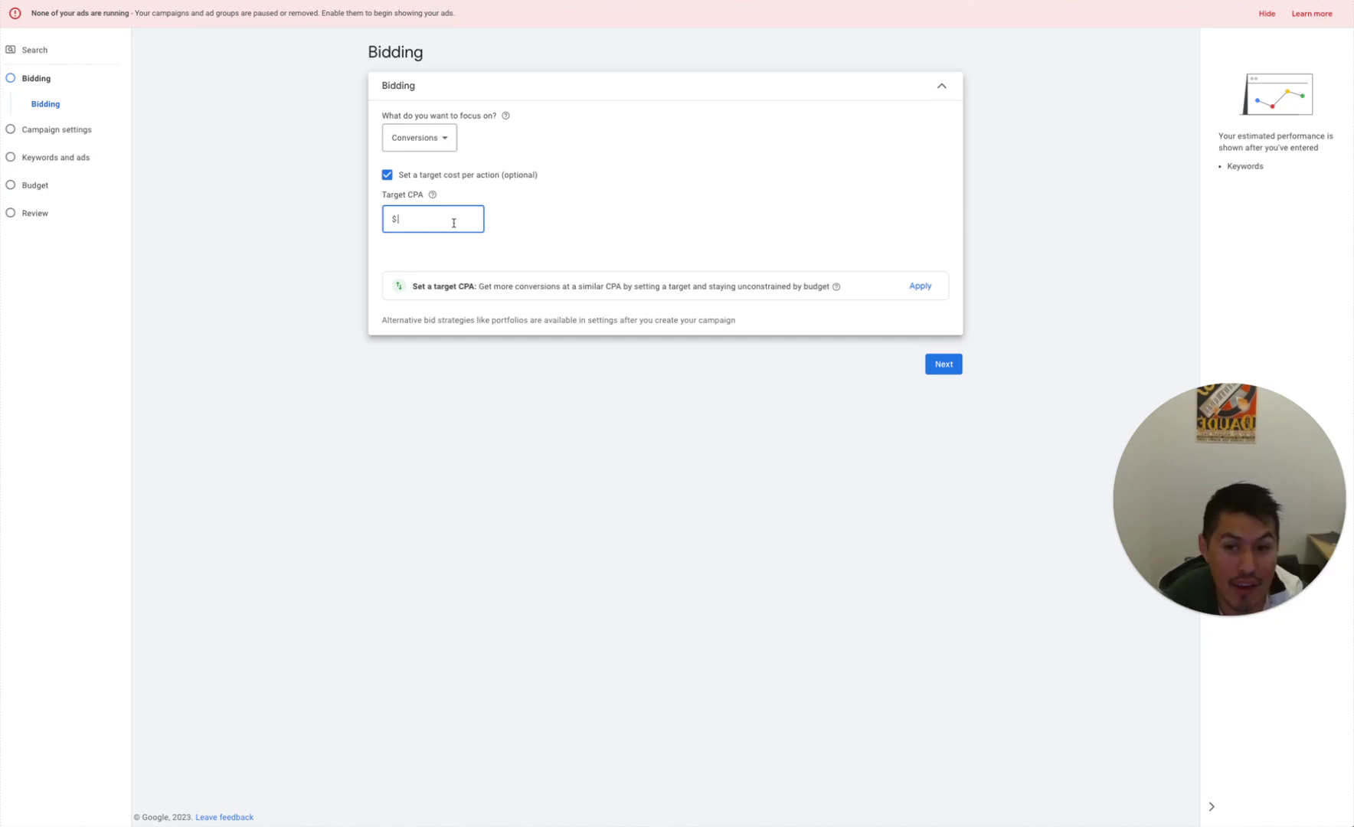
pyautogui.write('10')
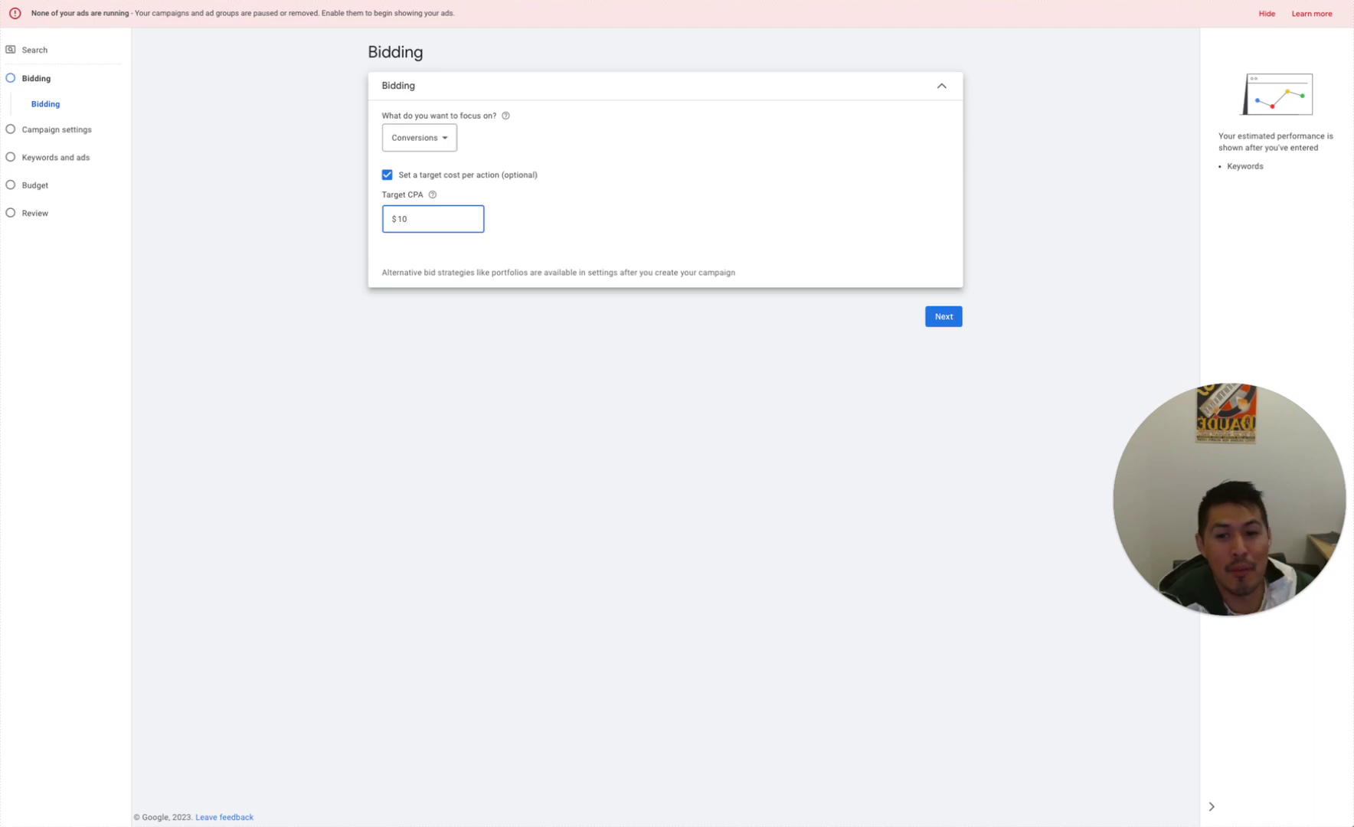
pyautogui.press('BackSpace')
pyautogui.press('BackSpace')
pyautogui.write('500')
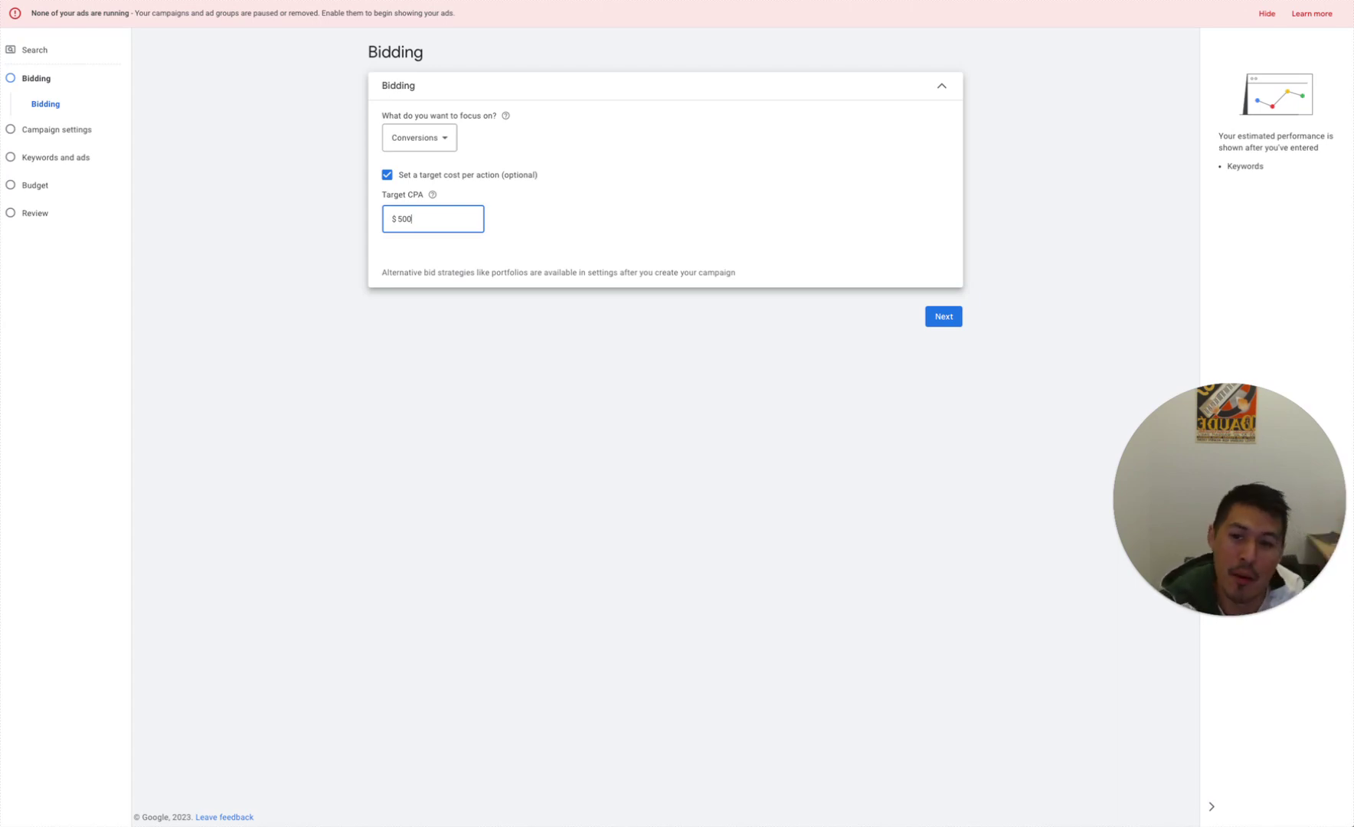
pyautogui.click(464, 177)
pyautogui.click(420, 138)
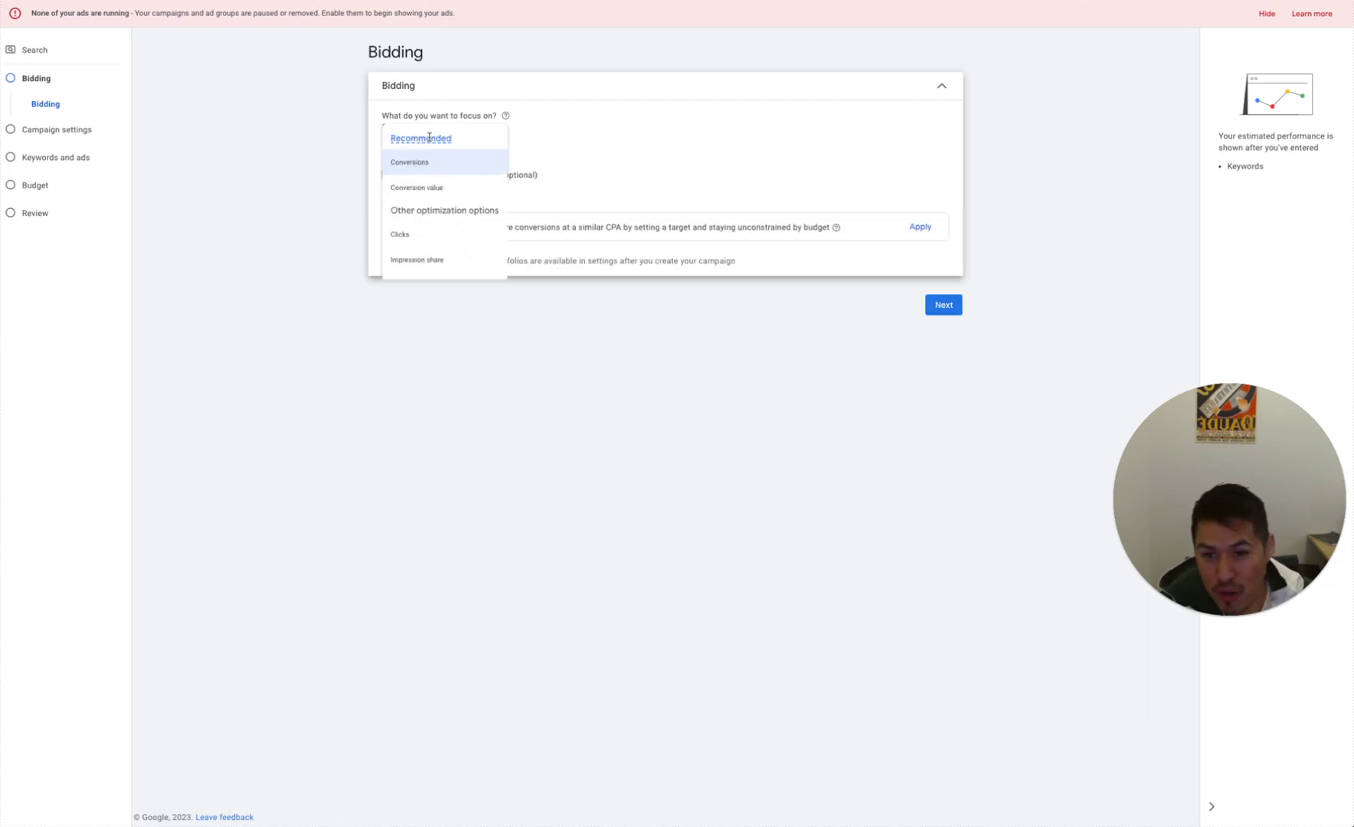
pyautogui.click(439, 245)
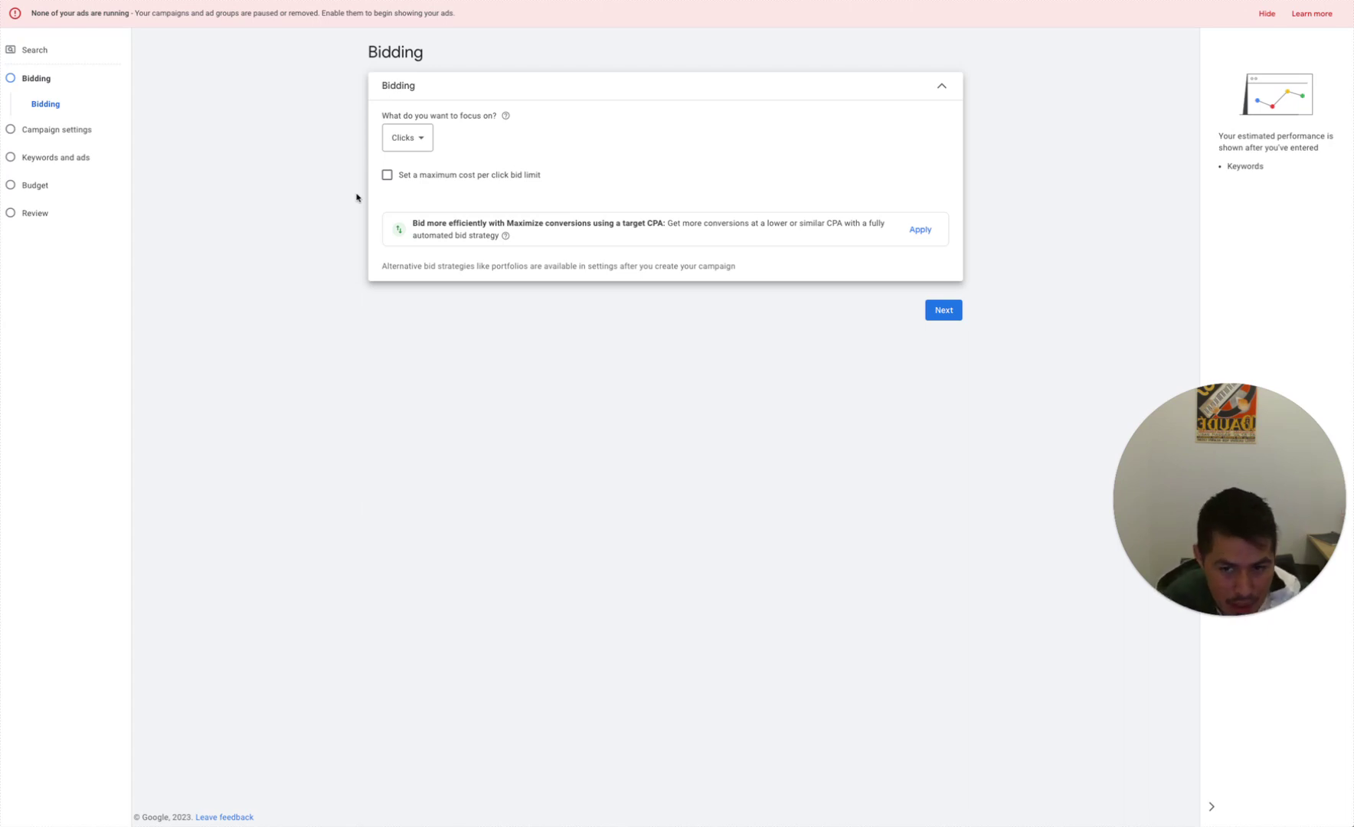
pyautogui.click(944, 309)
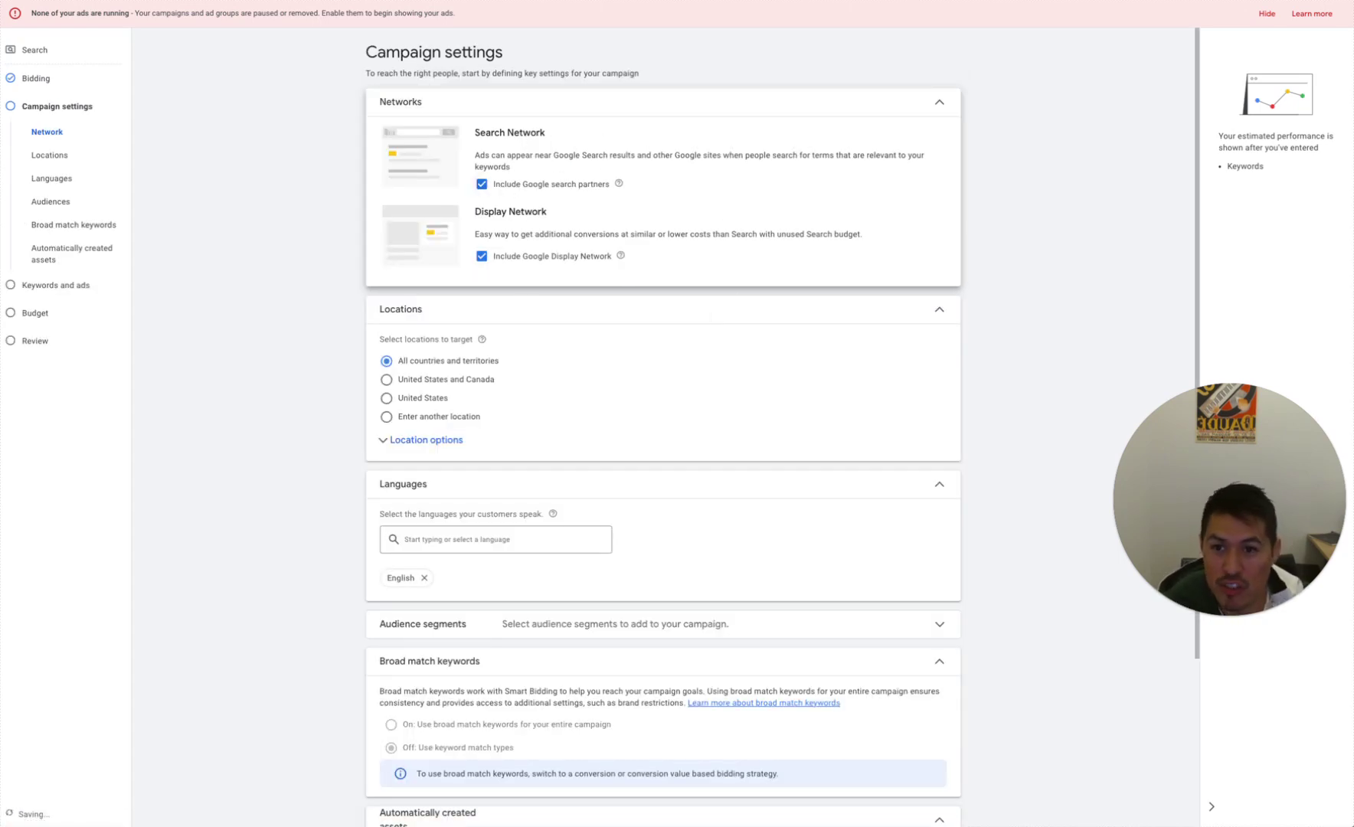
# Open the Colors From Image tool from a Google search in a new tab
pyautogui.hotkey('ctrl', 't')
pyautogui.write('google.com')
pyautogui.press('Return')
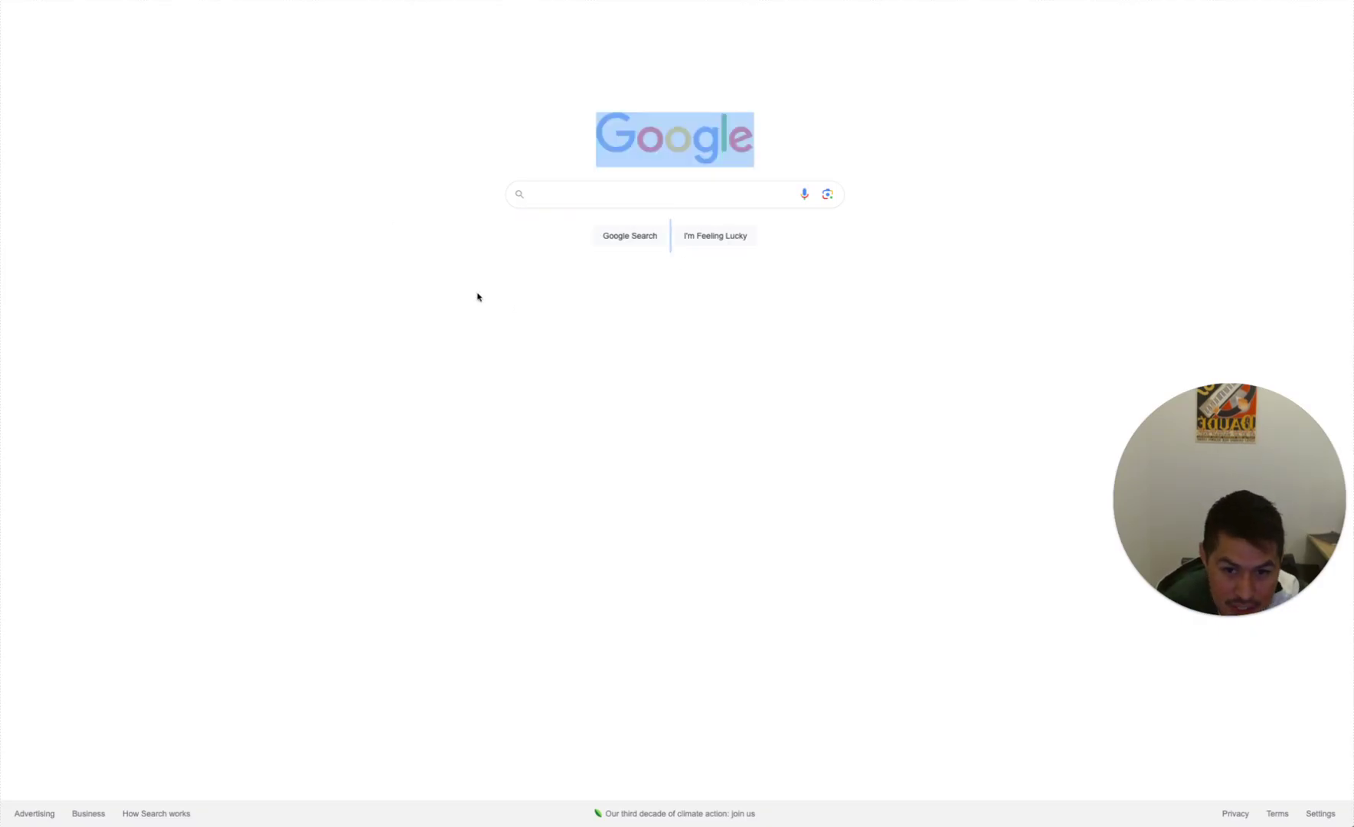
pyautogui.hotkey('ctrl', 't')
pyautogui.write('askj')
pyautogui.press('Return')
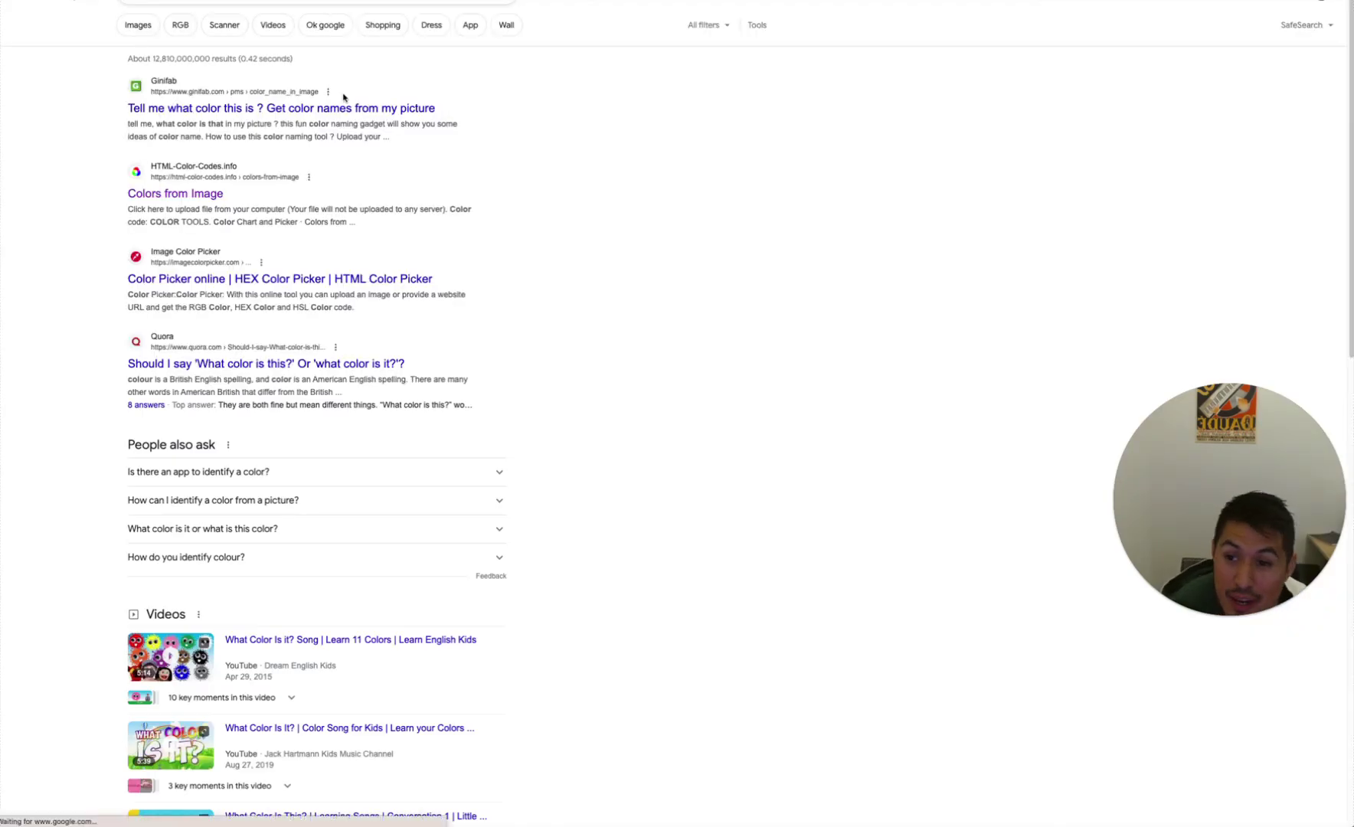
pyautogui.click(184, 193)
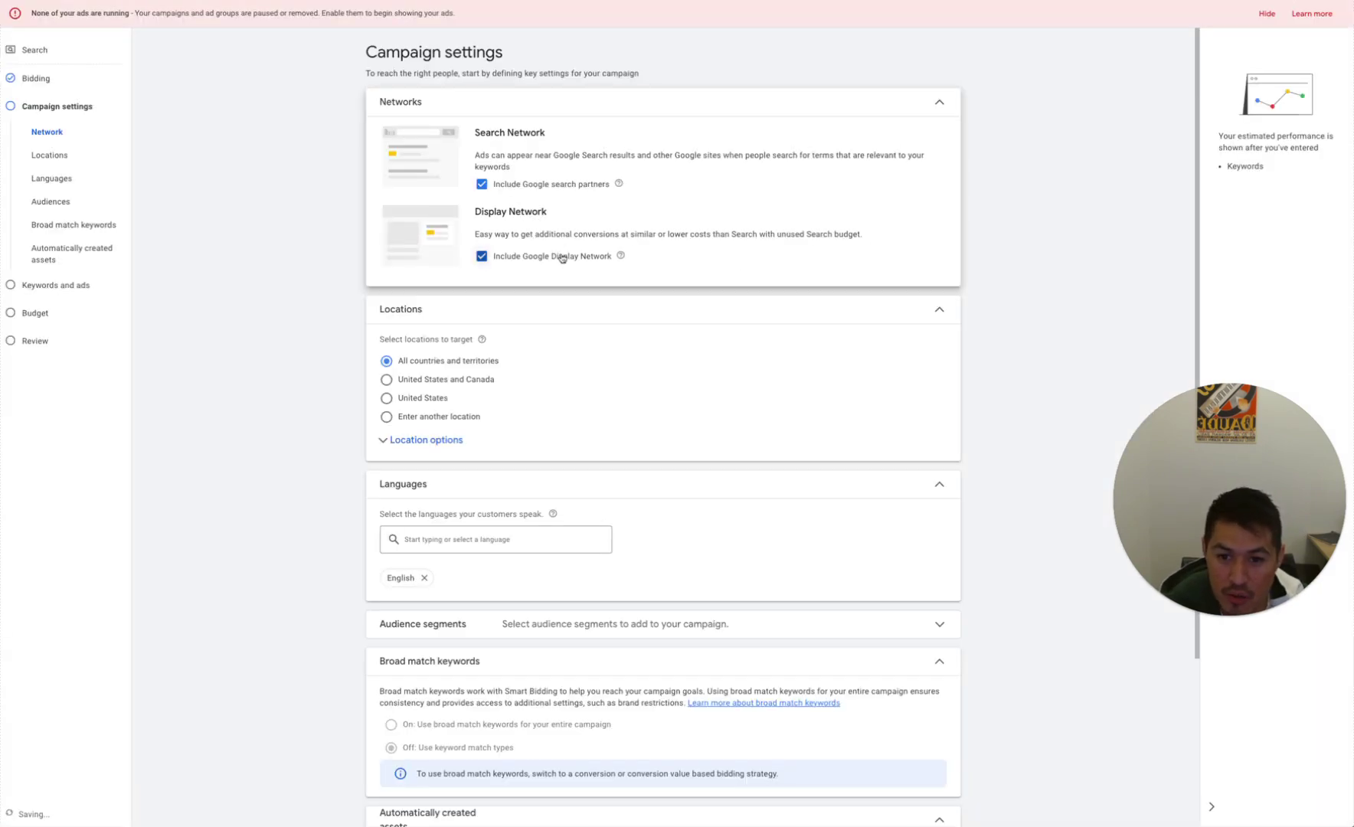
# Uncheck Google search partners and the Display Network, and expand Location options
pyautogui.click(562, 257)
pyautogui.click(521, 184)
pyautogui.click(426, 490)
pyautogui.scroll(-3, 427, 351)
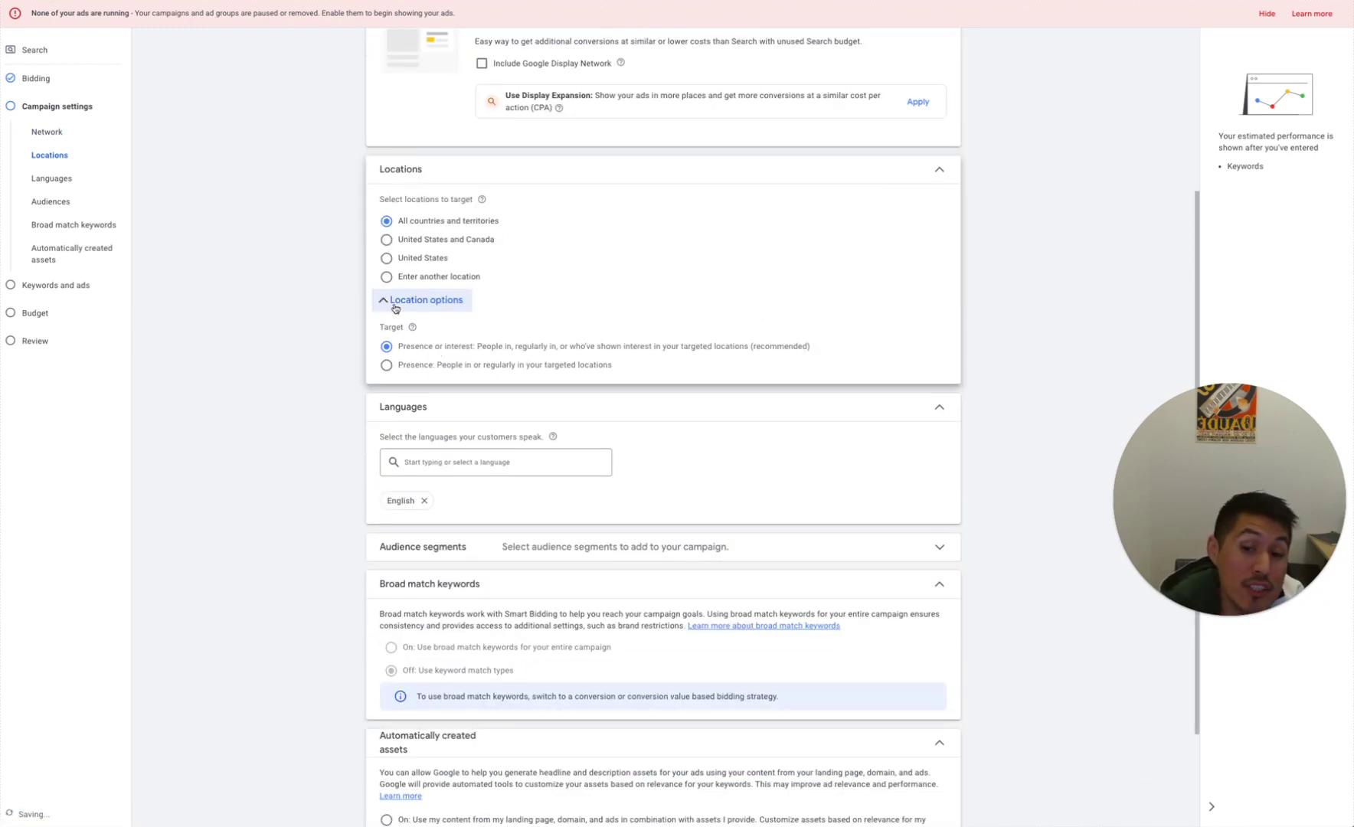
# Use presence-only location targeting and switch to entering a specific location
pyautogui.click(457, 365)
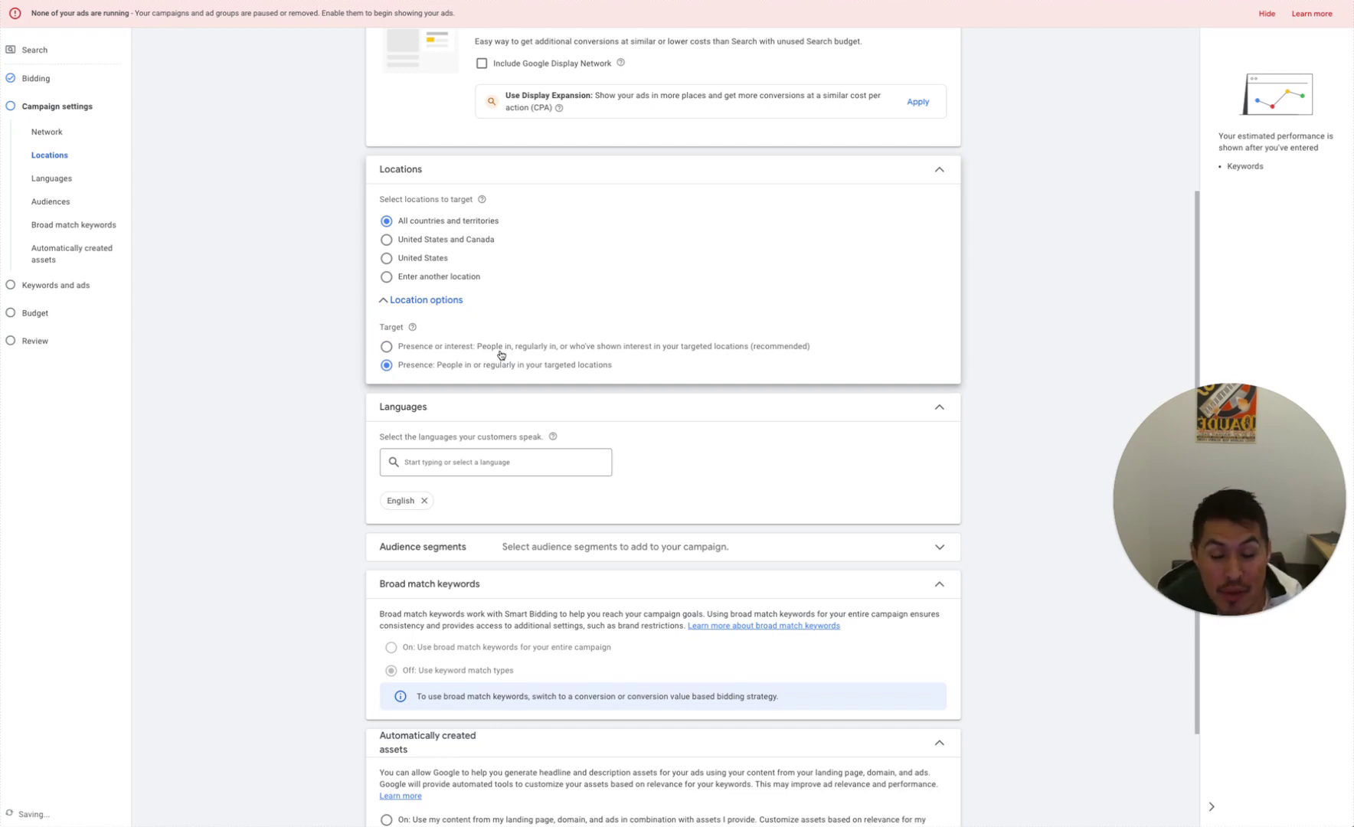
pyautogui.click(440, 277)
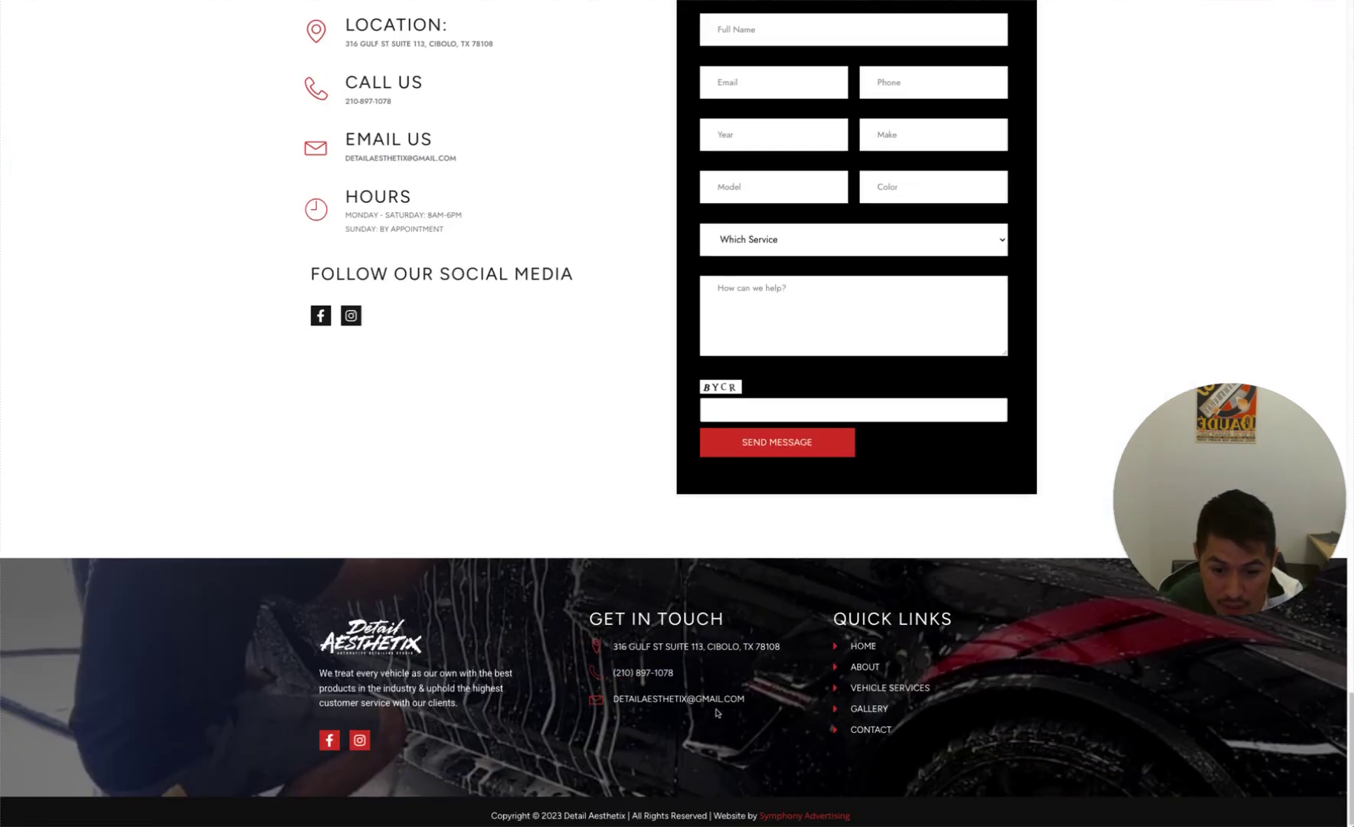
pyautogui.rightClick(778, 646)
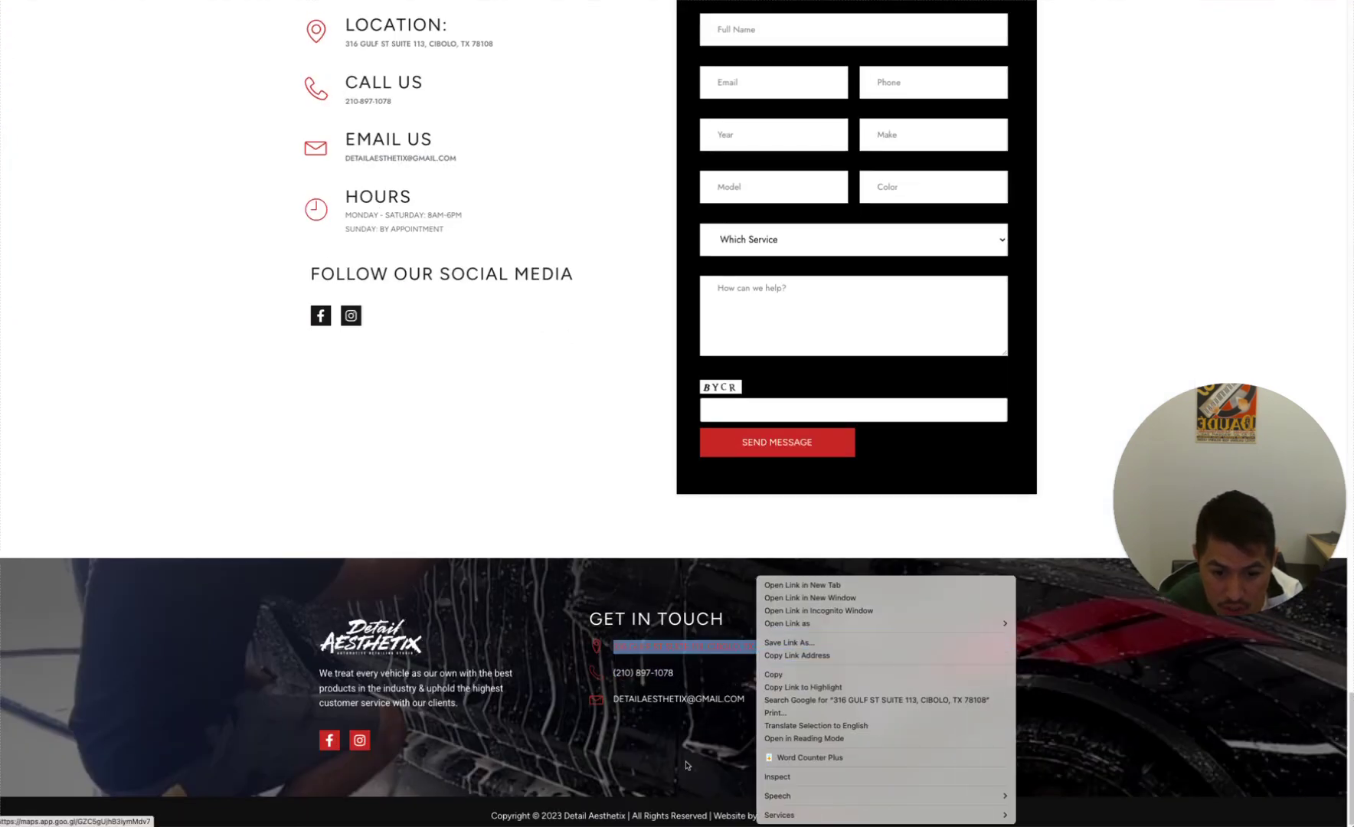
pyautogui.click(766, 662)
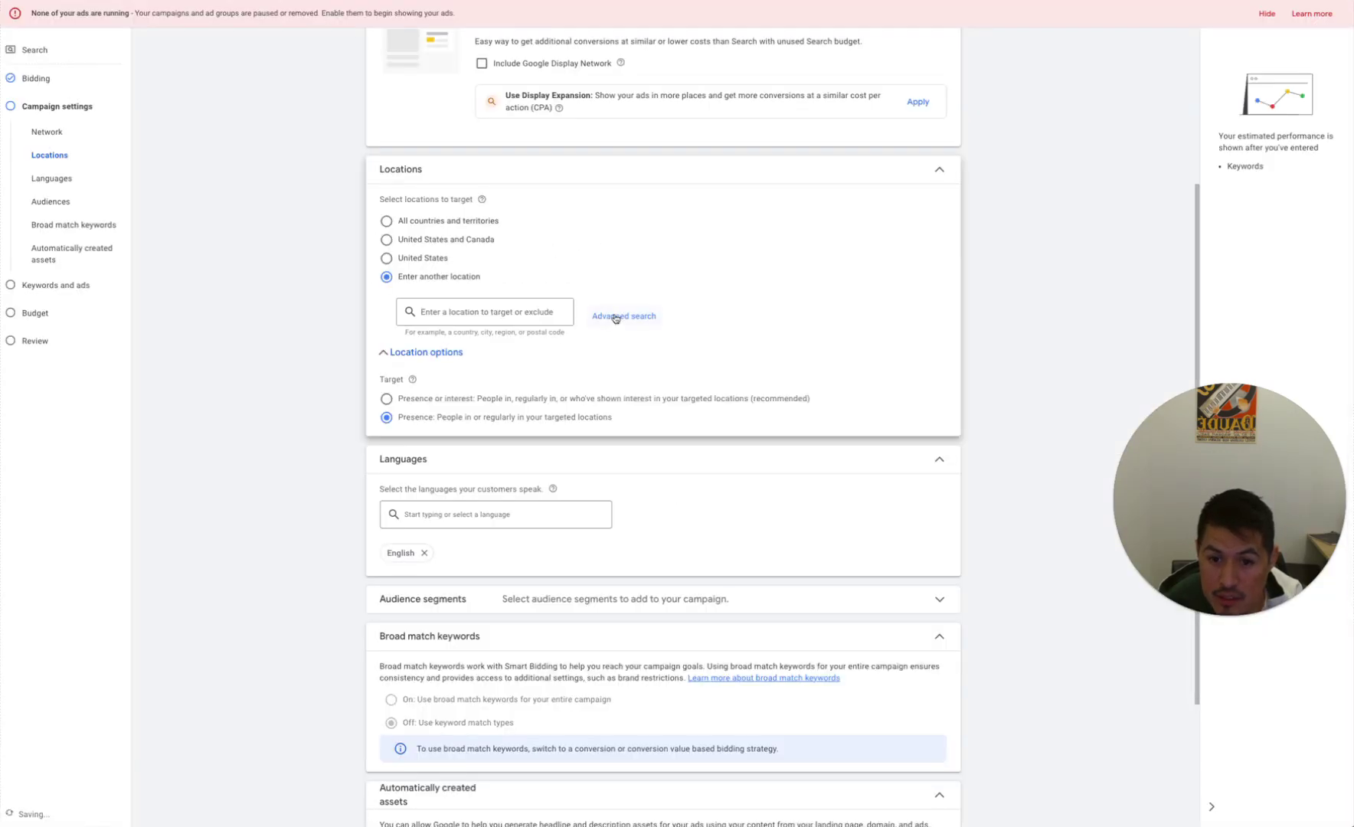
# Add a radius target around Schertz, TX 78108 and change it from 20 to 12 mi
pyautogui.click(616, 319)
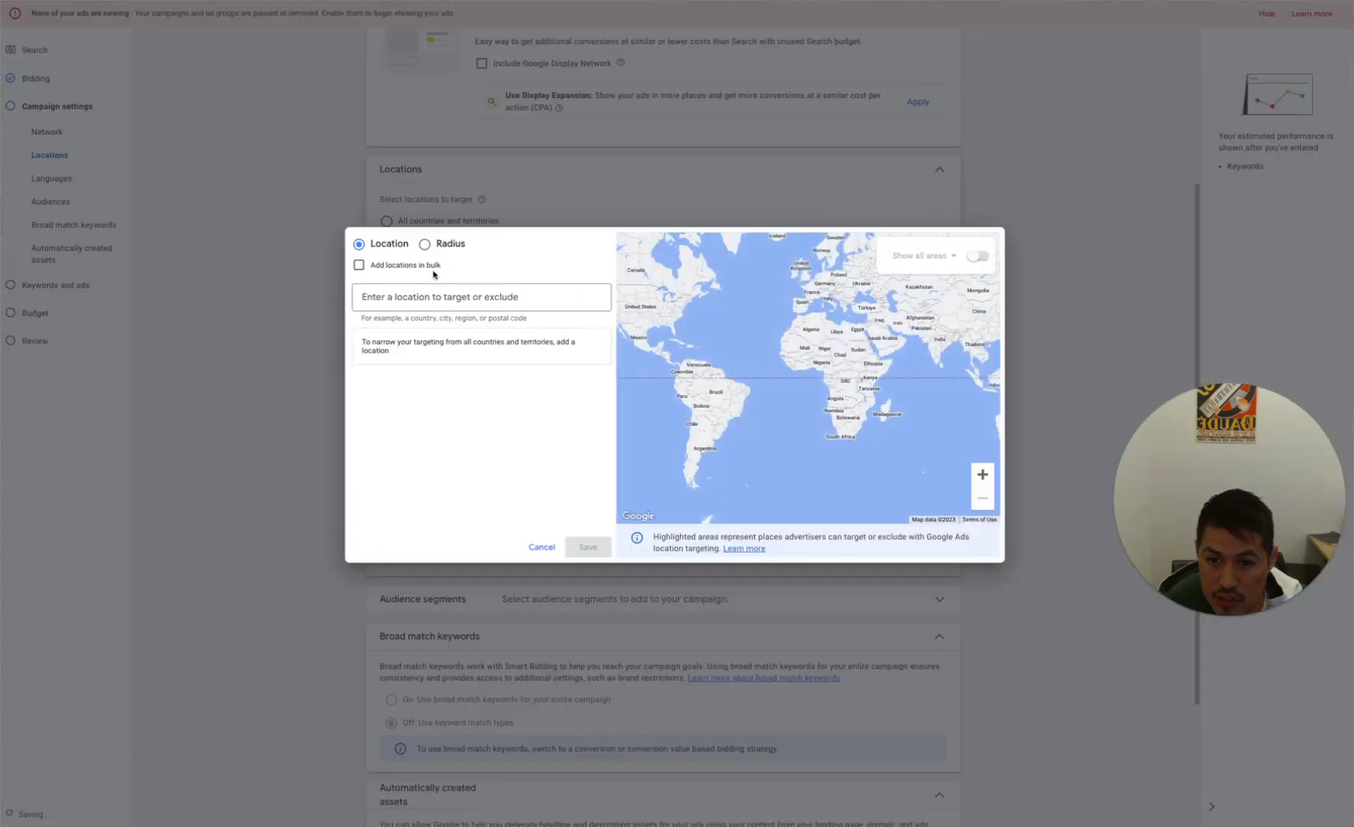
pyautogui.click(447, 246)
pyautogui.click(435, 295)
pyautogui.write('78108')
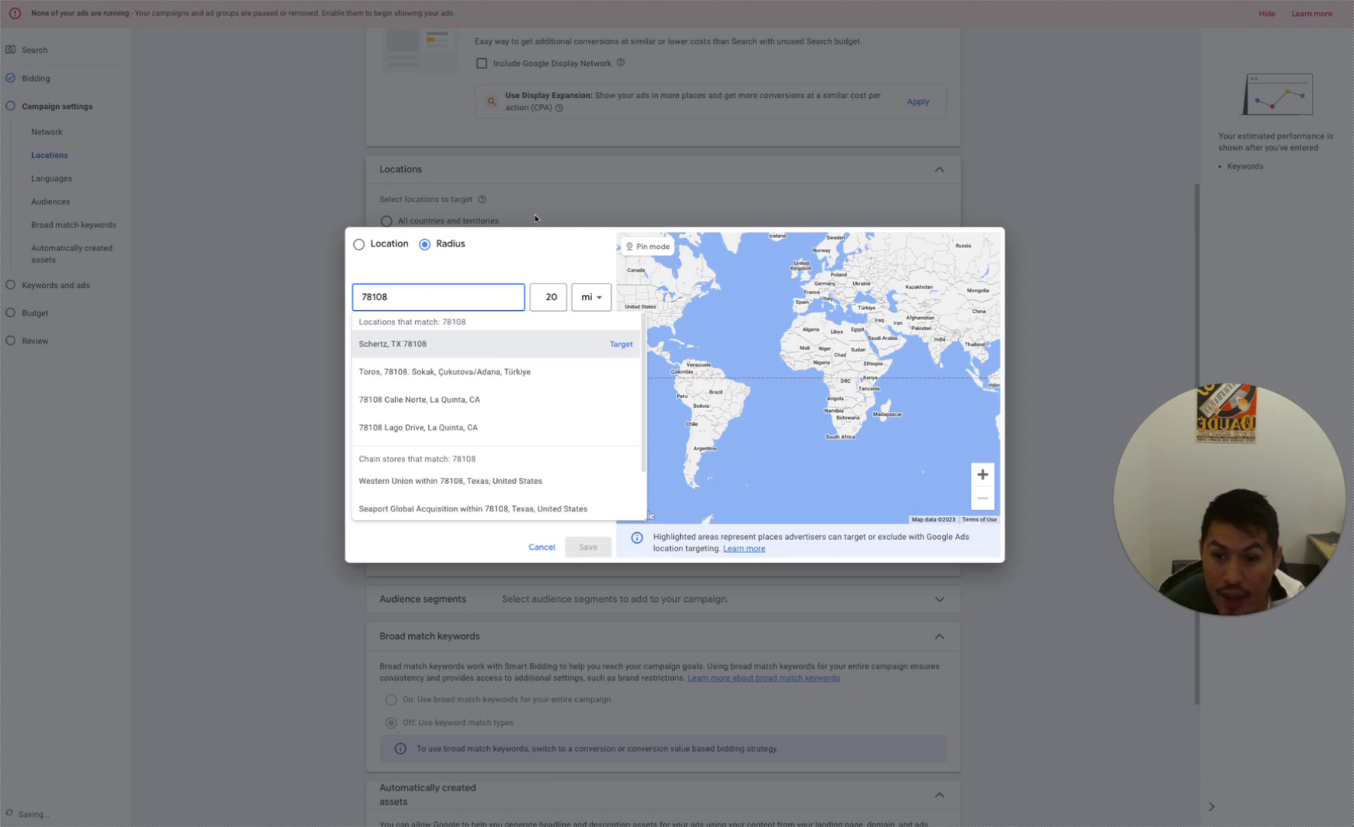
pyautogui.click(618, 344)
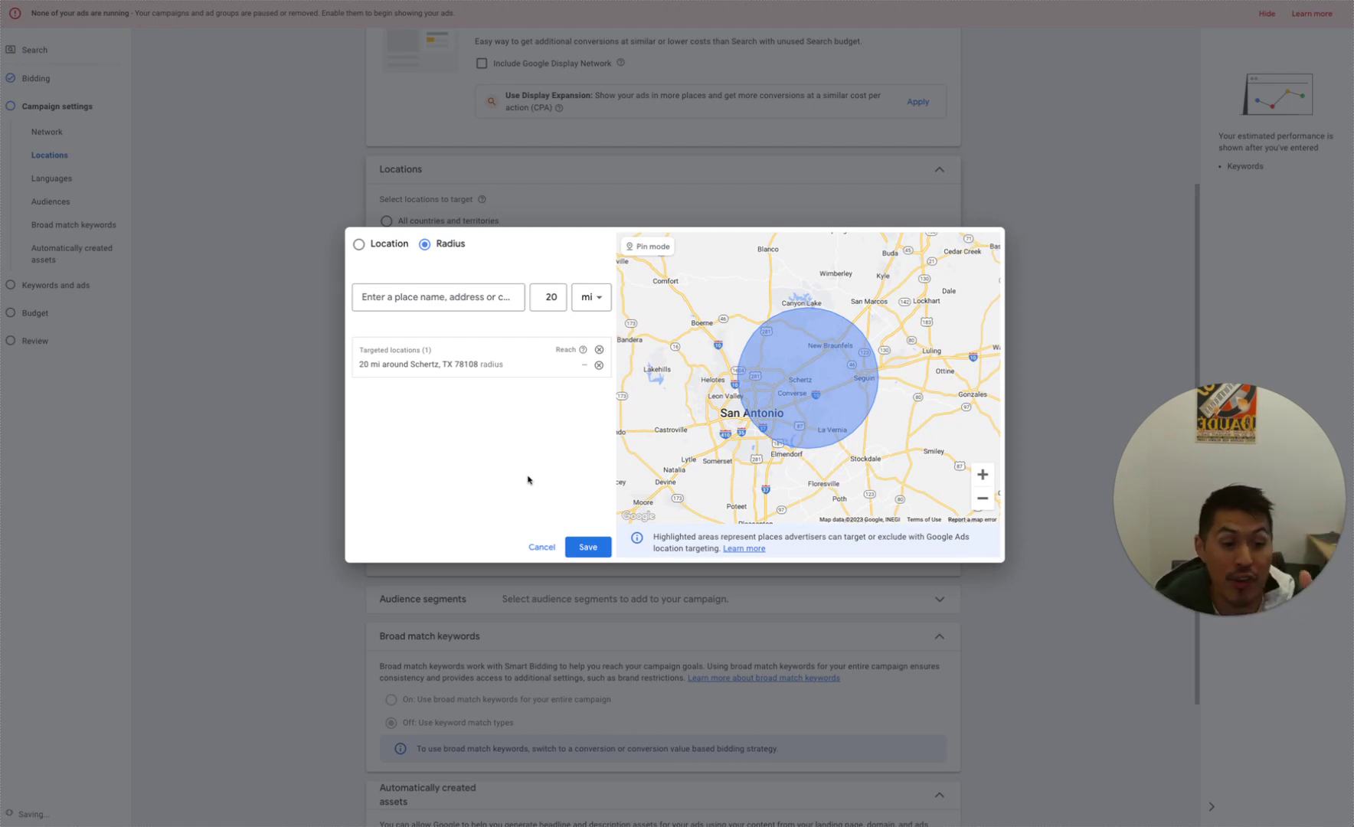
pyautogui.click(529, 366)
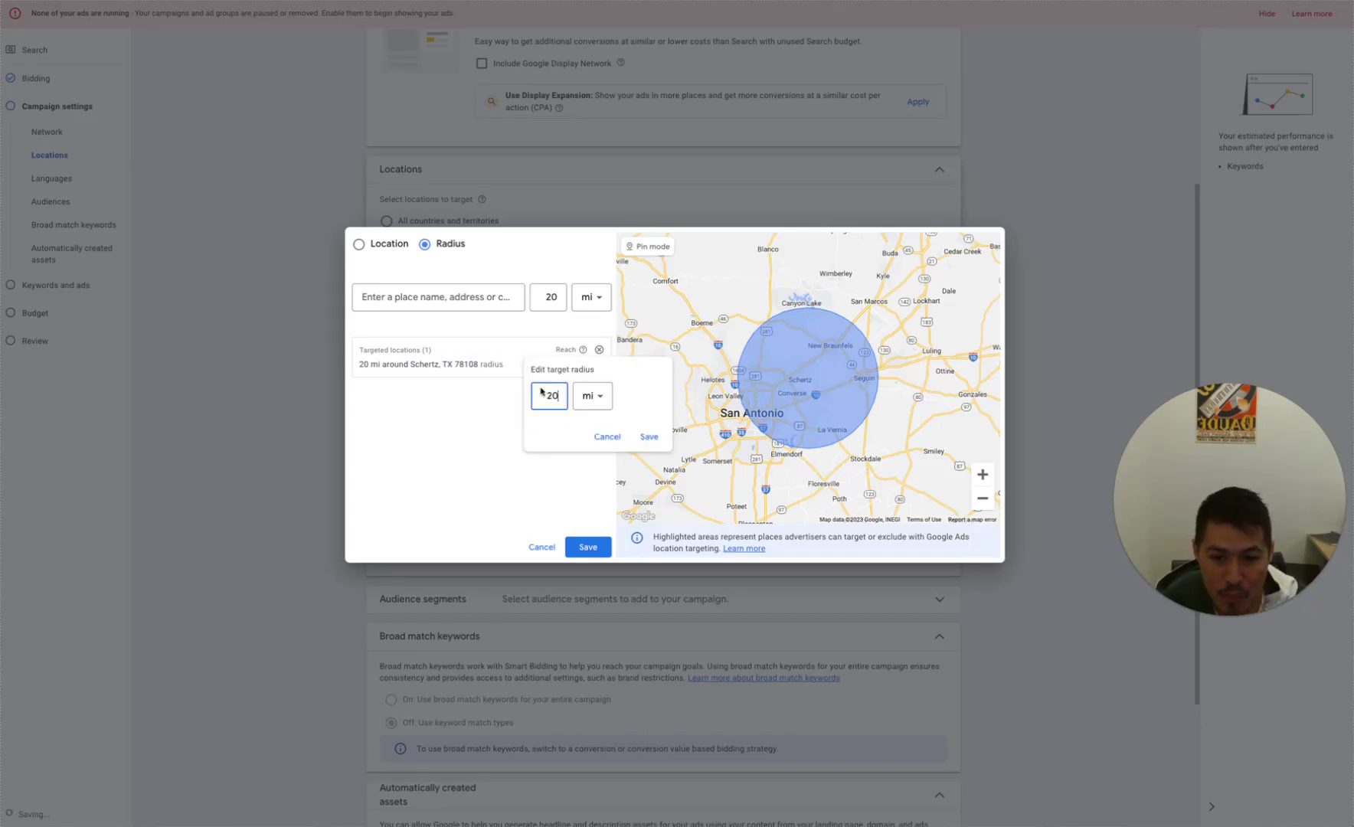
pyautogui.doubleClick(546, 393)
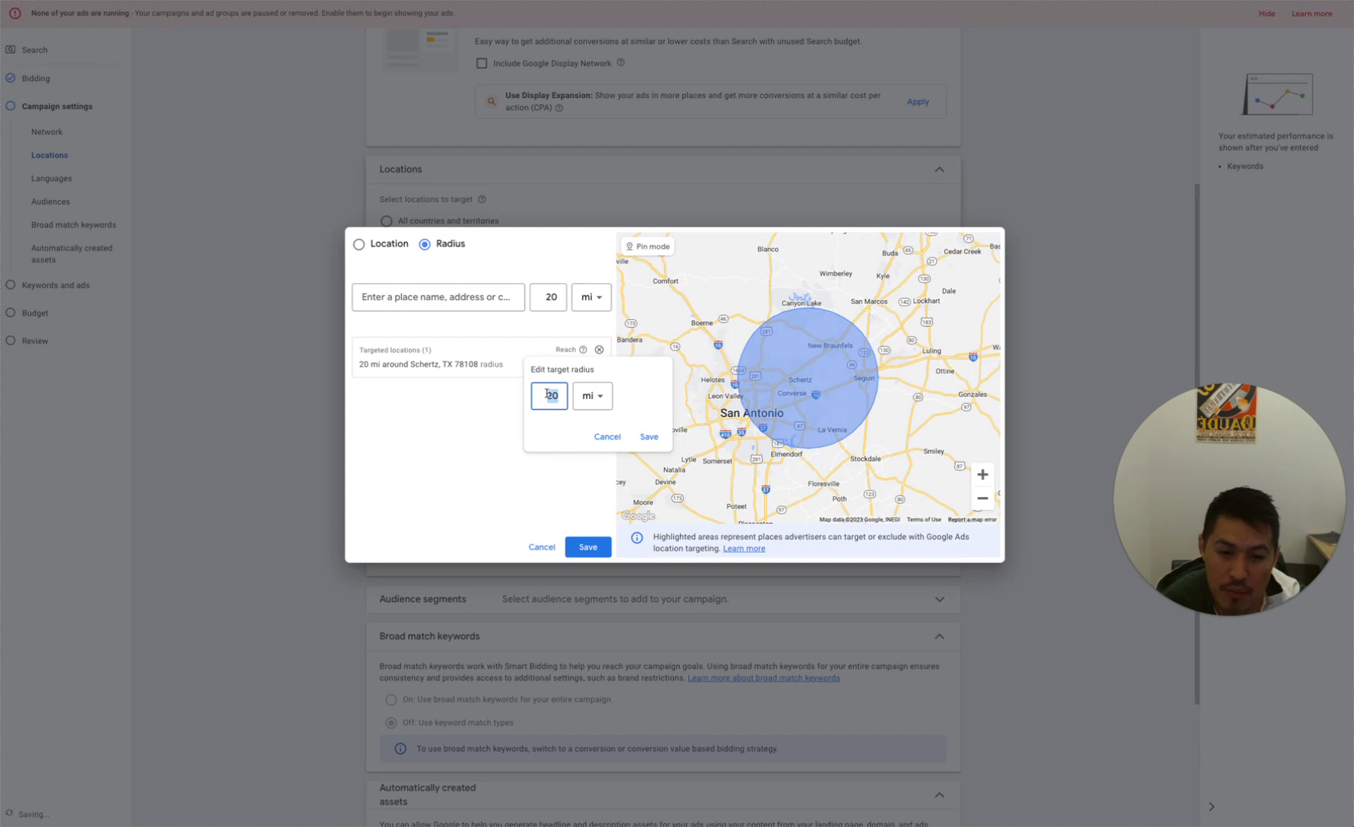
pyautogui.write('12')
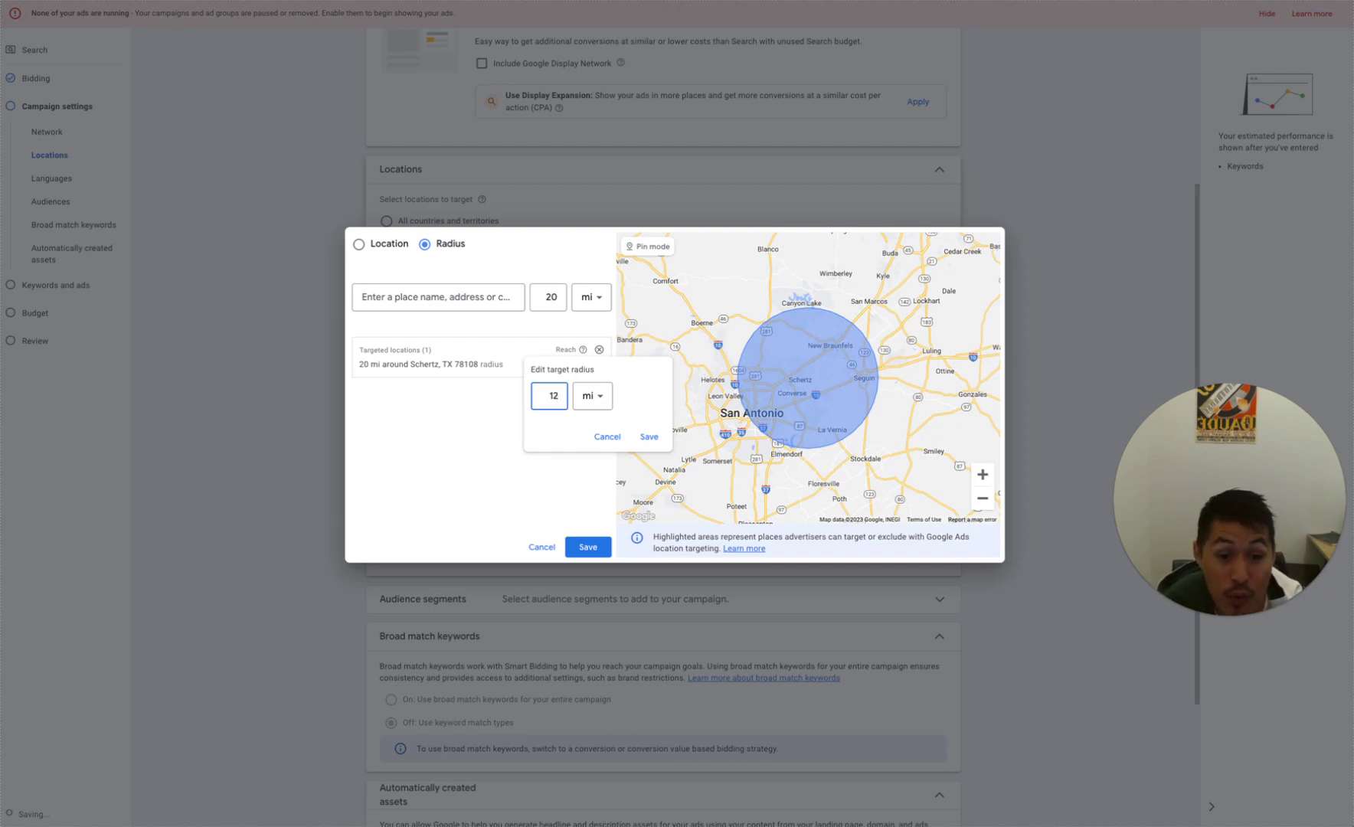
pyautogui.click(649, 437)
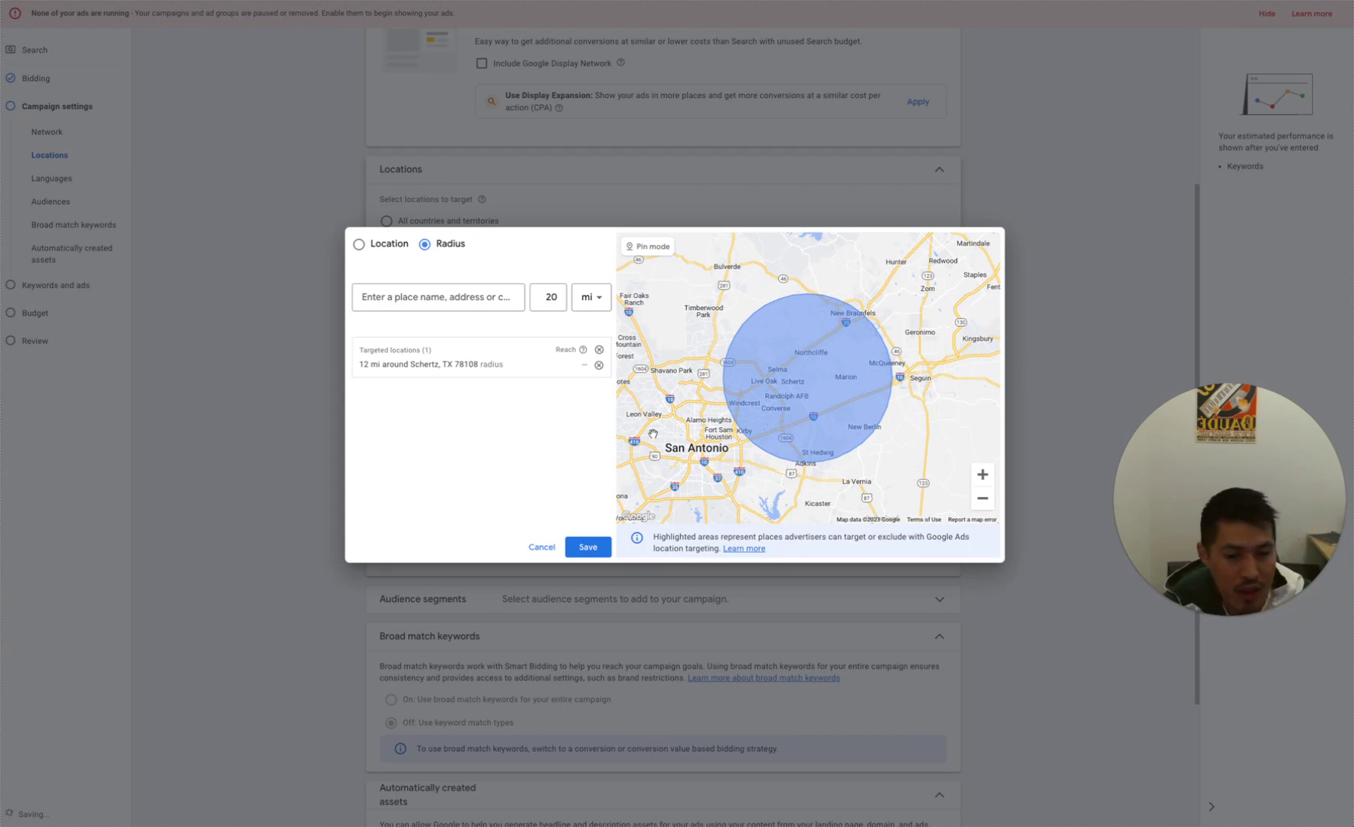
# Save the radius targeting, keep English as the language, and proceed to Keywords and ads
pyautogui.click(588, 550)
pyautogui.scroll(-3, 426, 515)
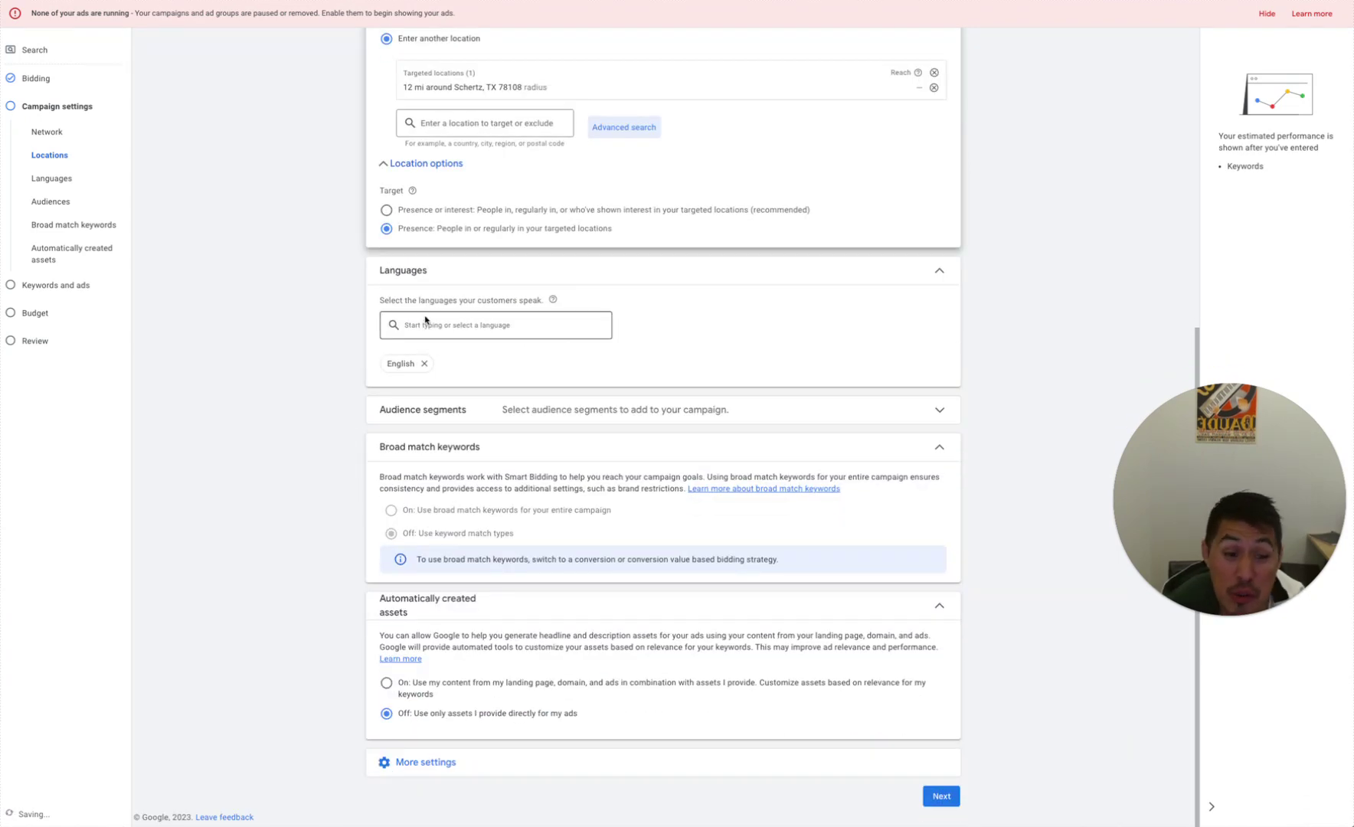
pyautogui.click(425, 320)
pyautogui.click(266, 300)
pyautogui.click(941, 801)
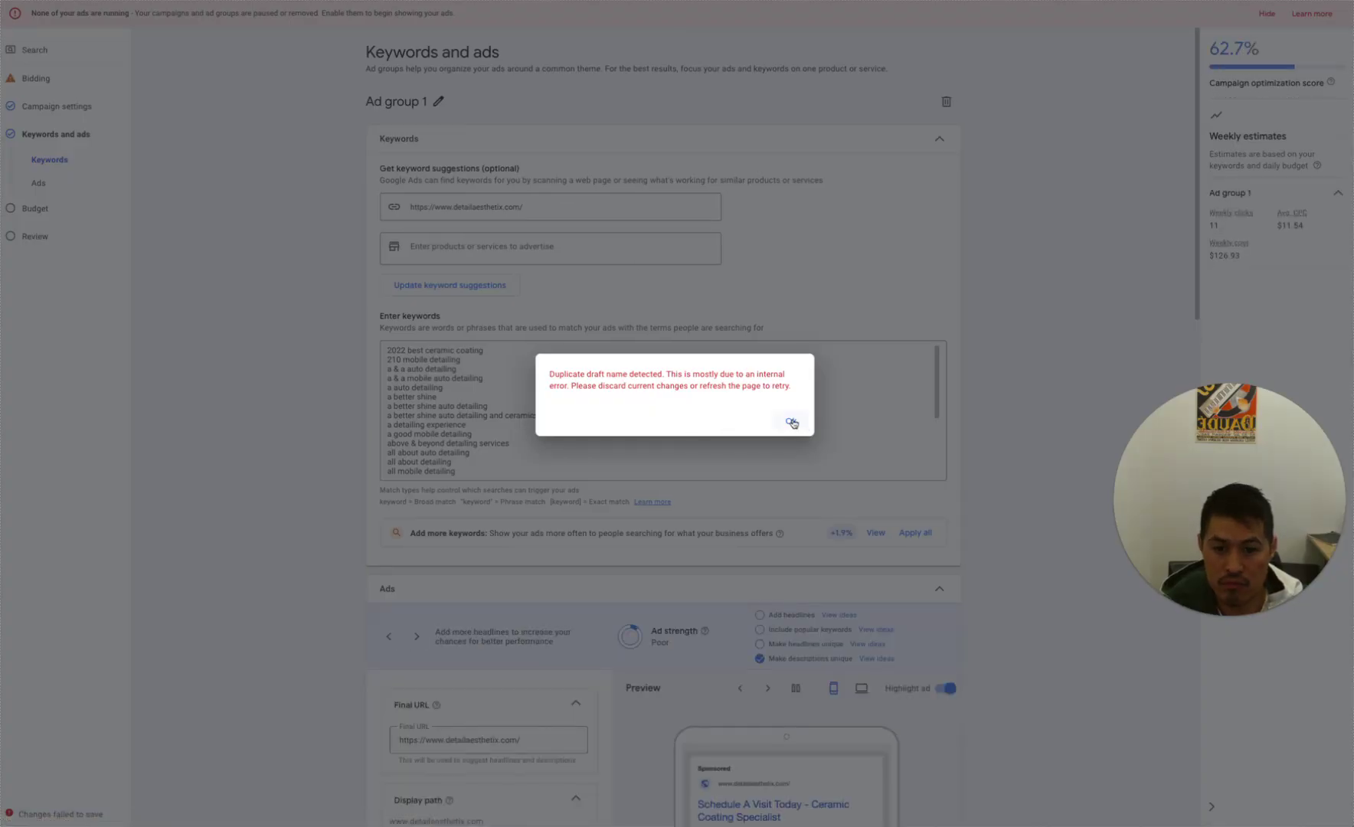
# Dismiss the duplicate draft name error and review Ad group 1's keyword list
pyautogui.click(790, 422)
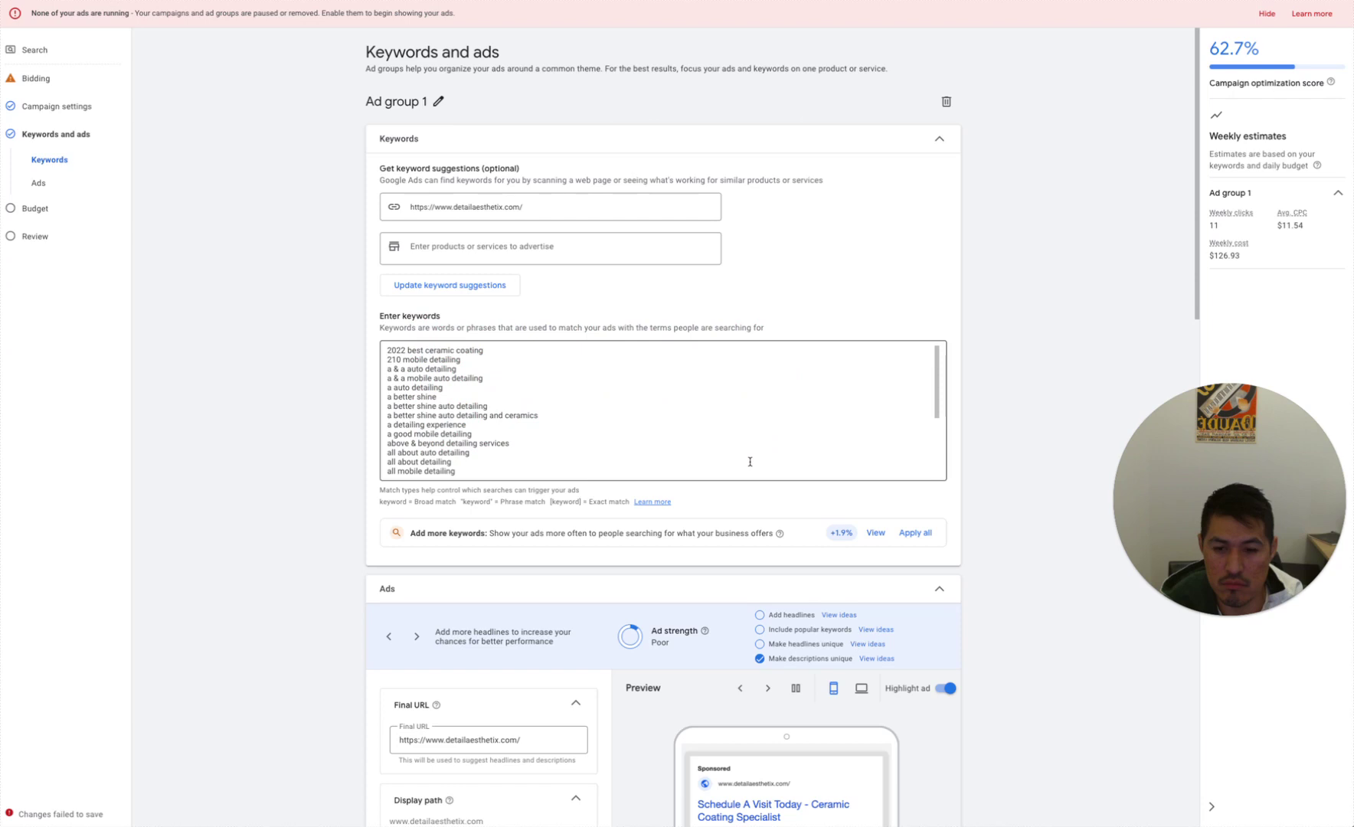
pyautogui.click(751, 459)
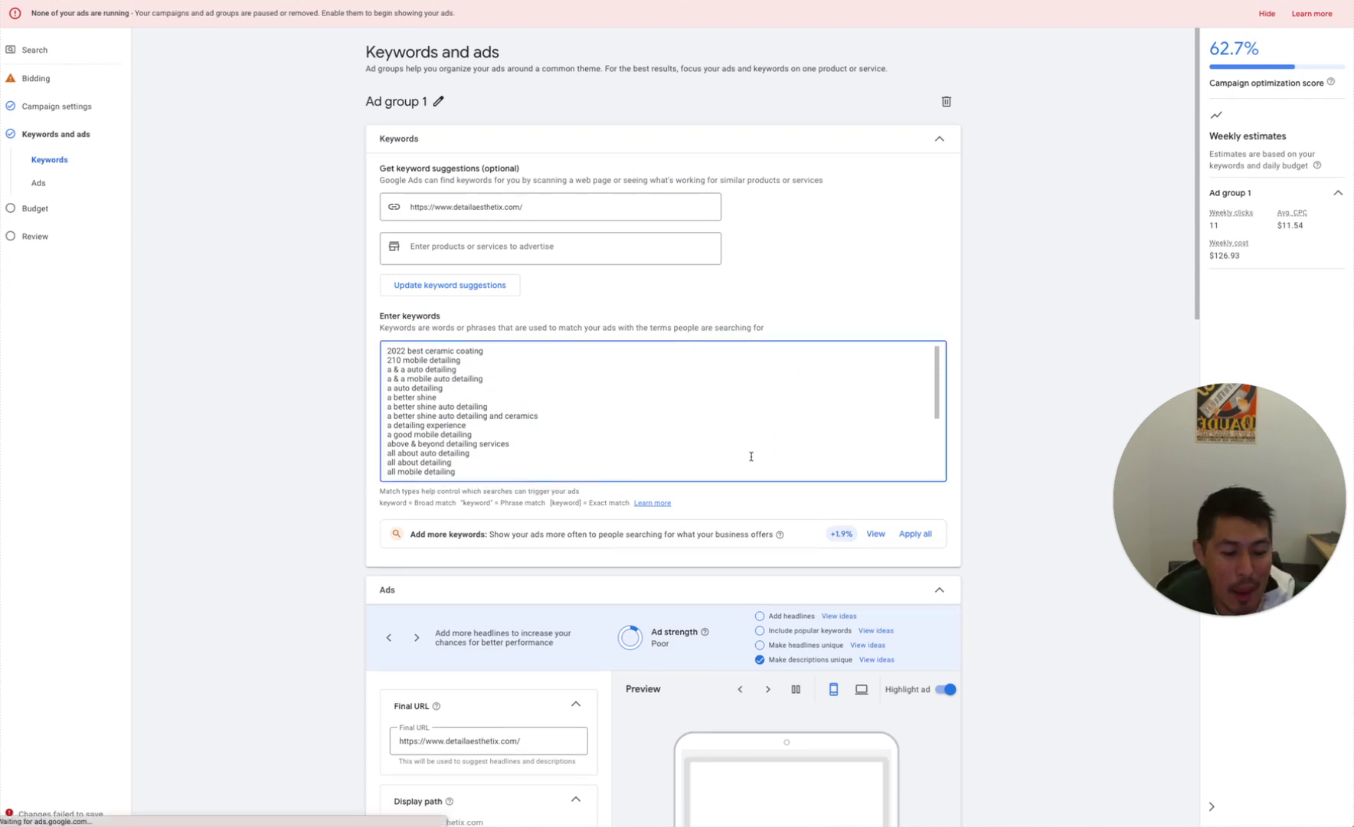
pyautogui.scroll(-1, 621, 450)
pyautogui.scroll(-10, 621, 450)
pyautogui.scroll(10, 559, 408)
pyautogui.scroll(-1, 470, 192)
pyautogui.scroll(3, 470, 192)
pyautogui.scroll(5, 491, 275)
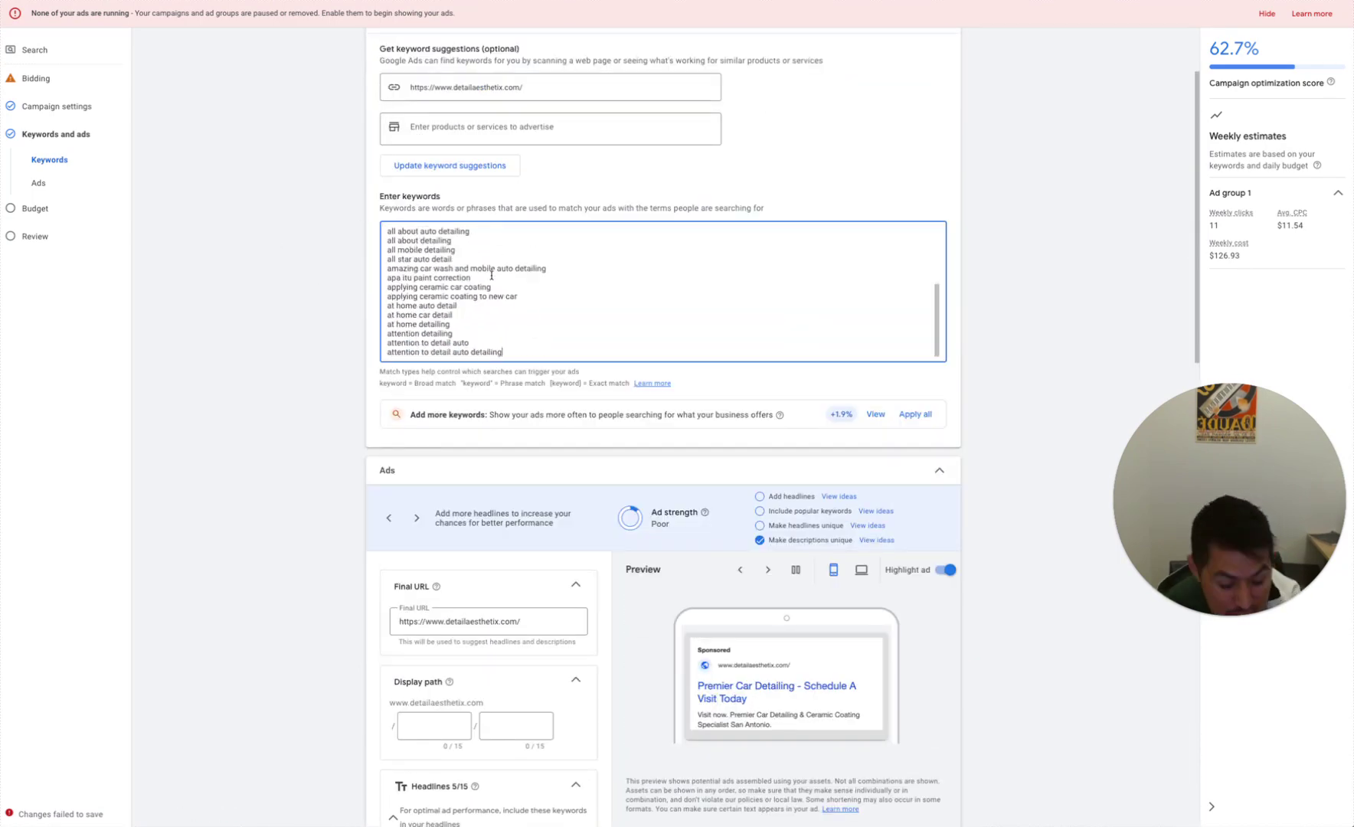
# Replace all existing keywords with the phrase-match "ceramic coating"
pyautogui.hotkey('ctrl', 'a')
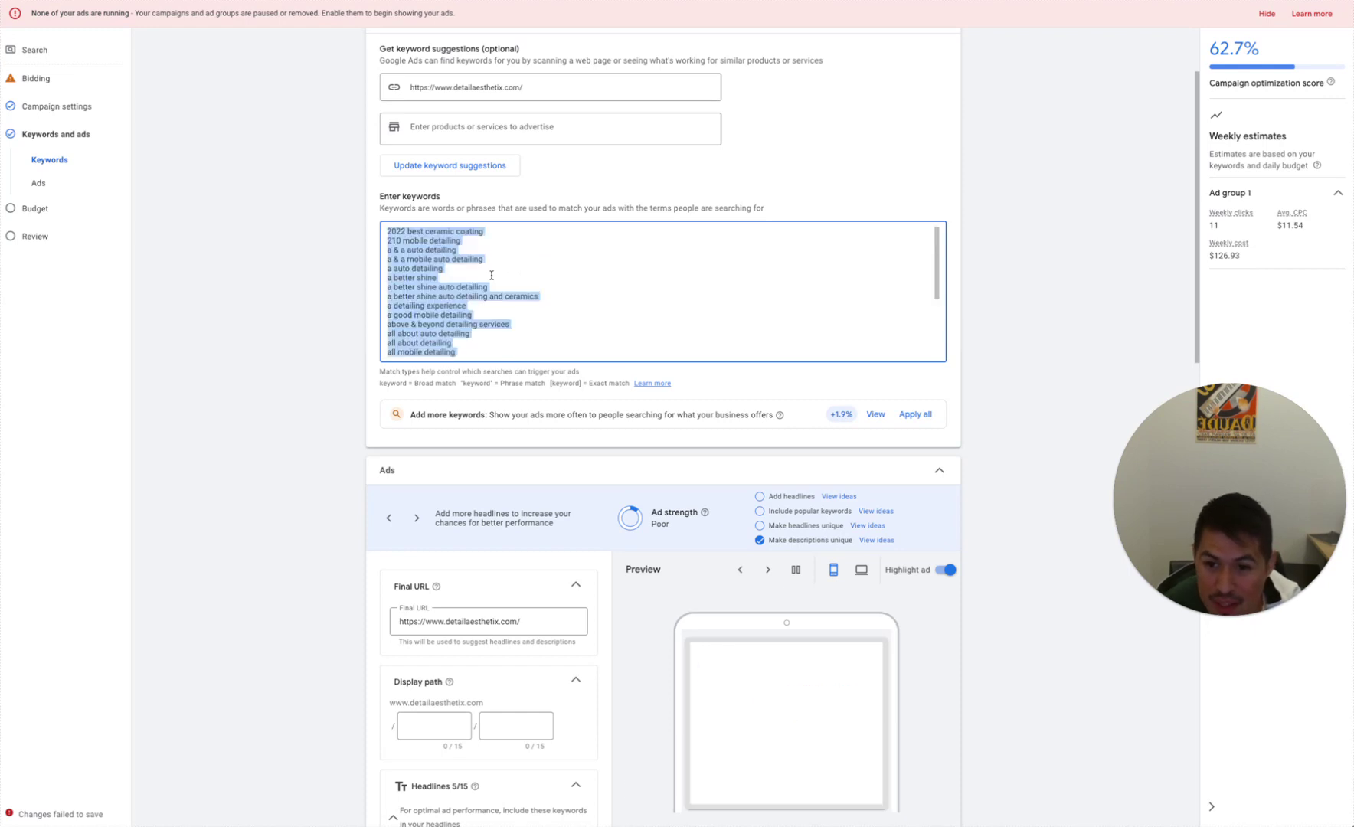
pyautogui.press('BackSpace')
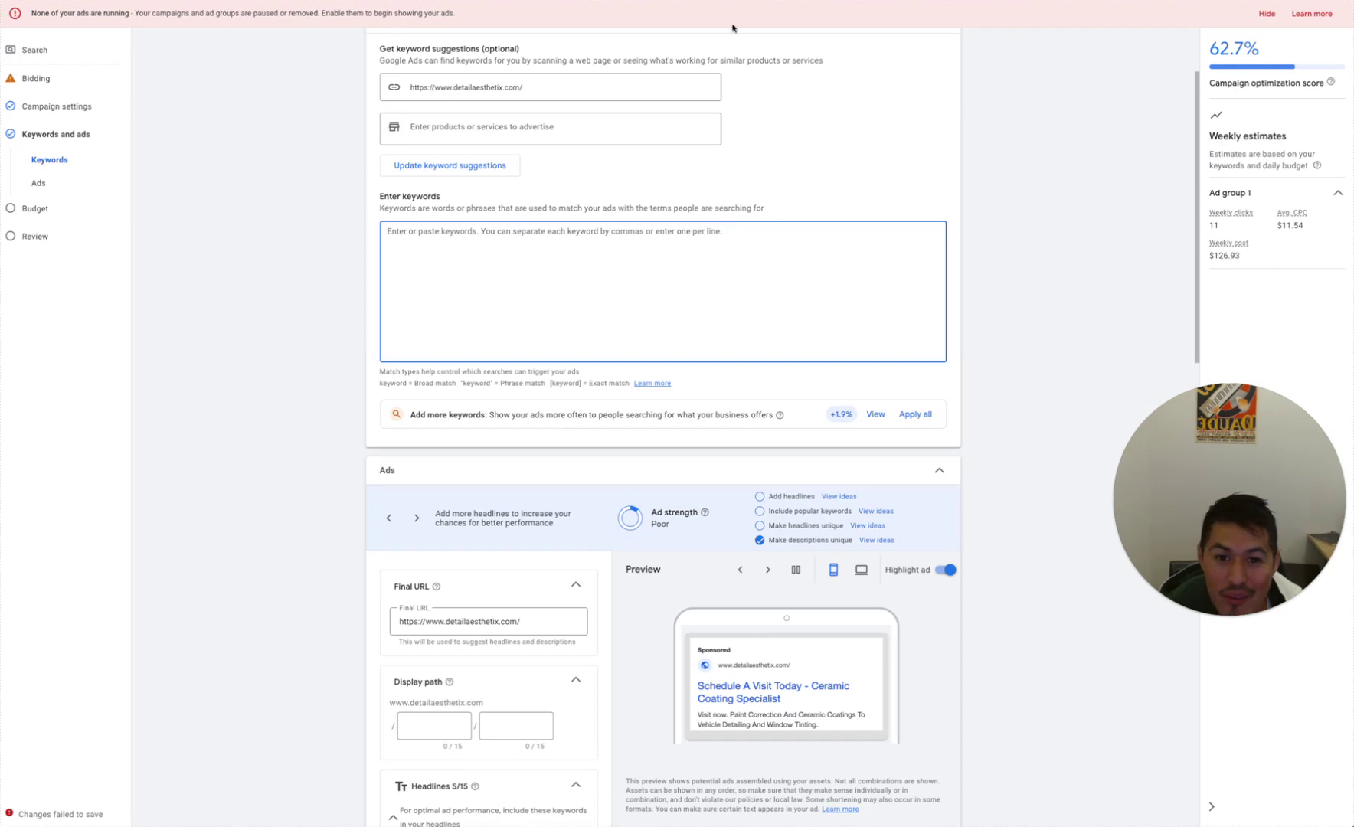
pyautogui.write('"ceramic coa')
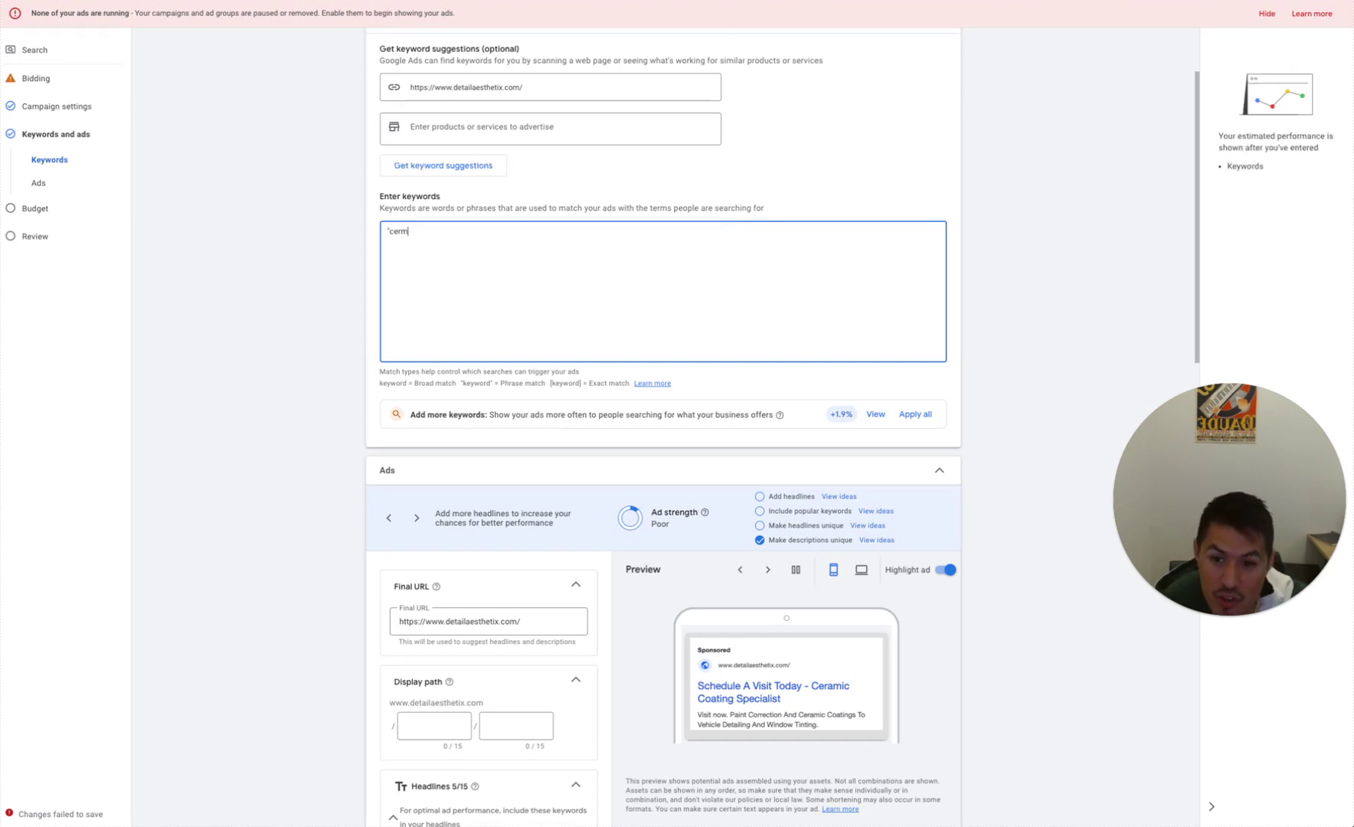
pyautogui.write('ting"')
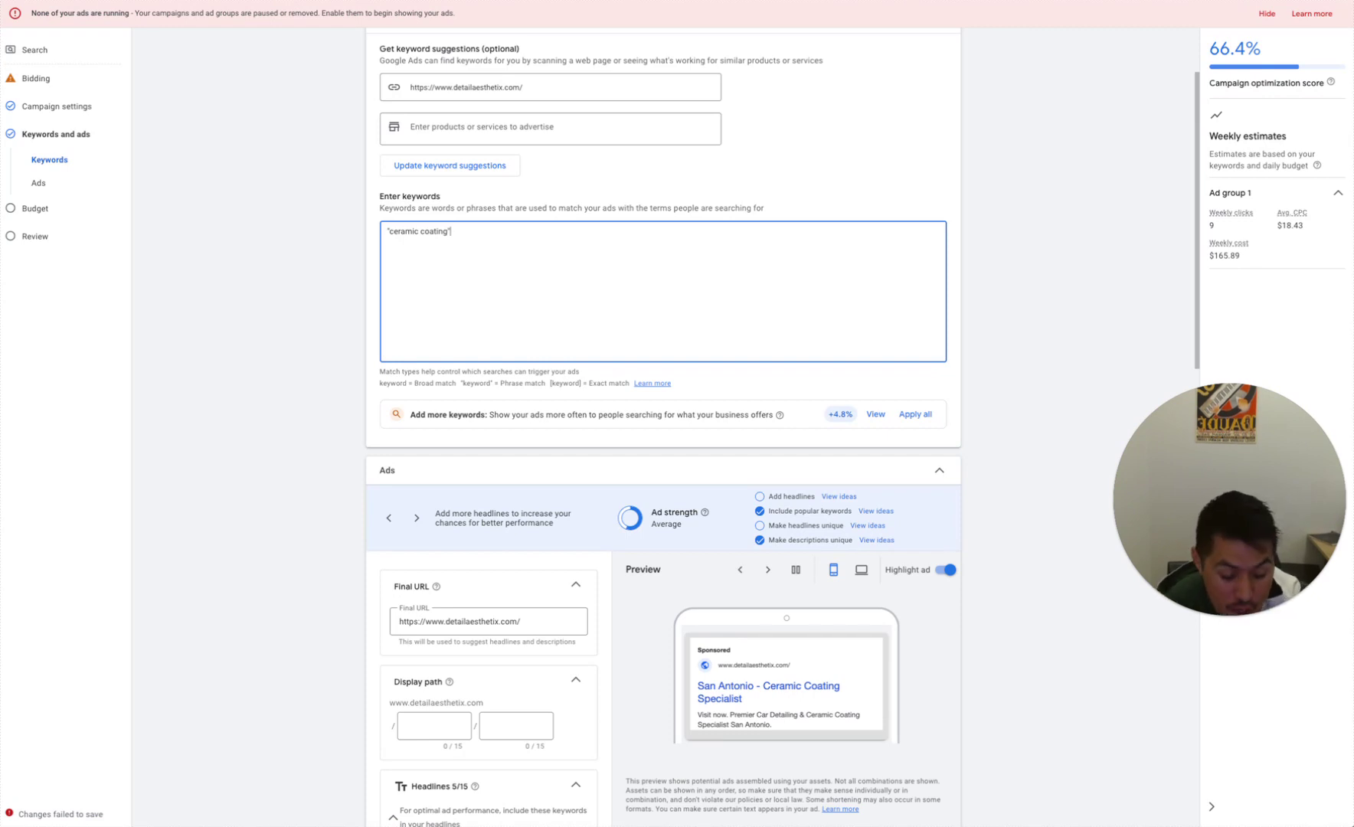
# Try broad and [exact] ceramic coating variants on a new line, then delete them
pyautogui.press('Return')
pyautogui.write('ceramic coating')
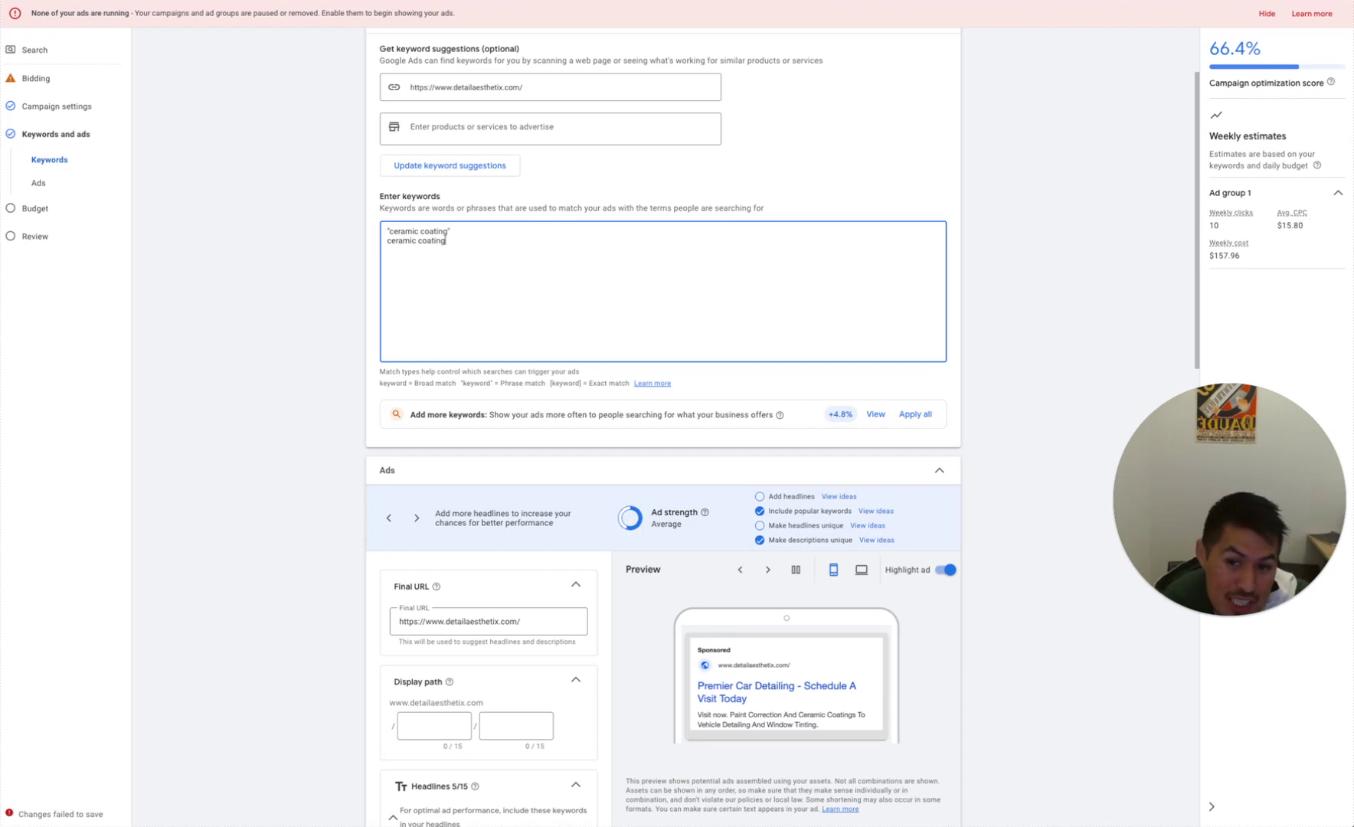
pyautogui.hotkey('shift', 'Home')
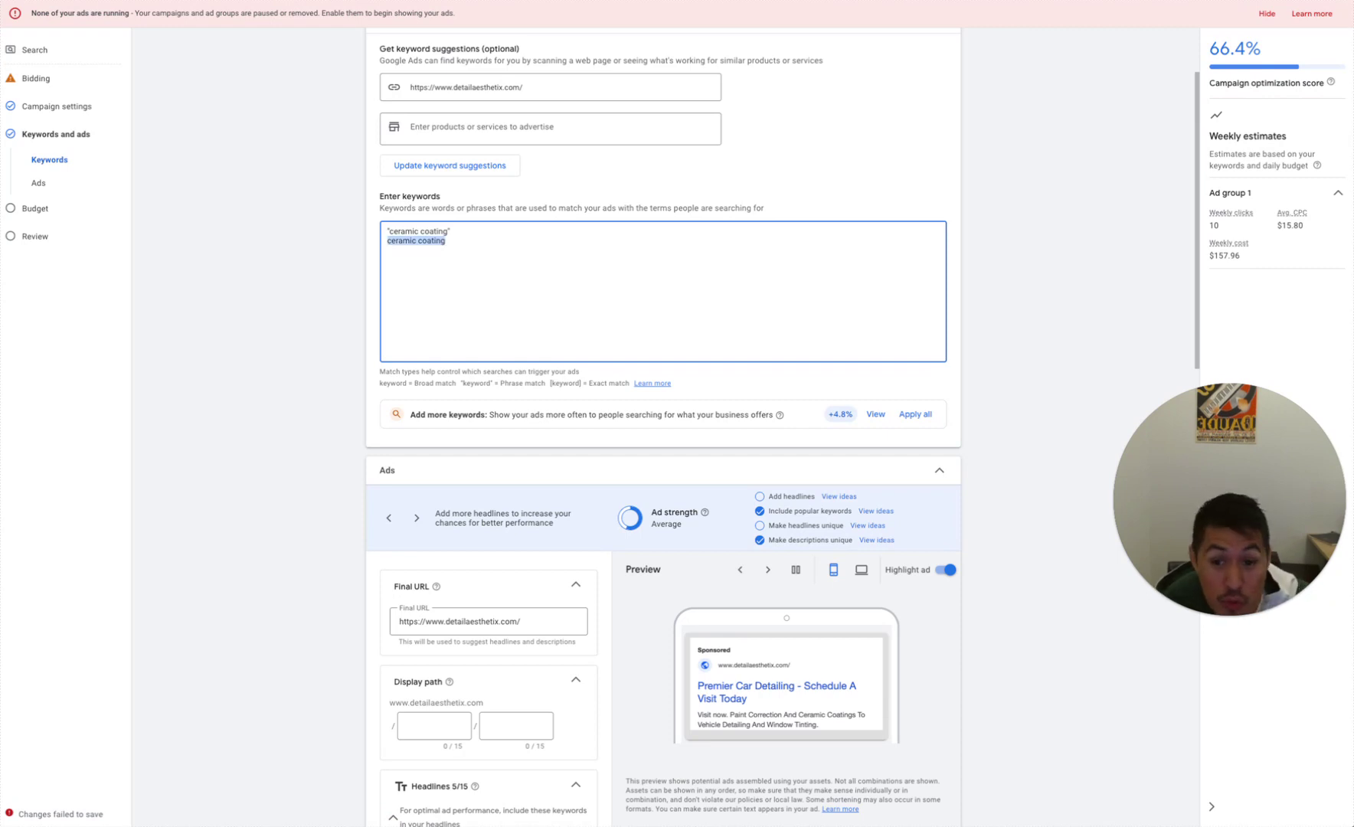
pyautogui.press('BackSpace')
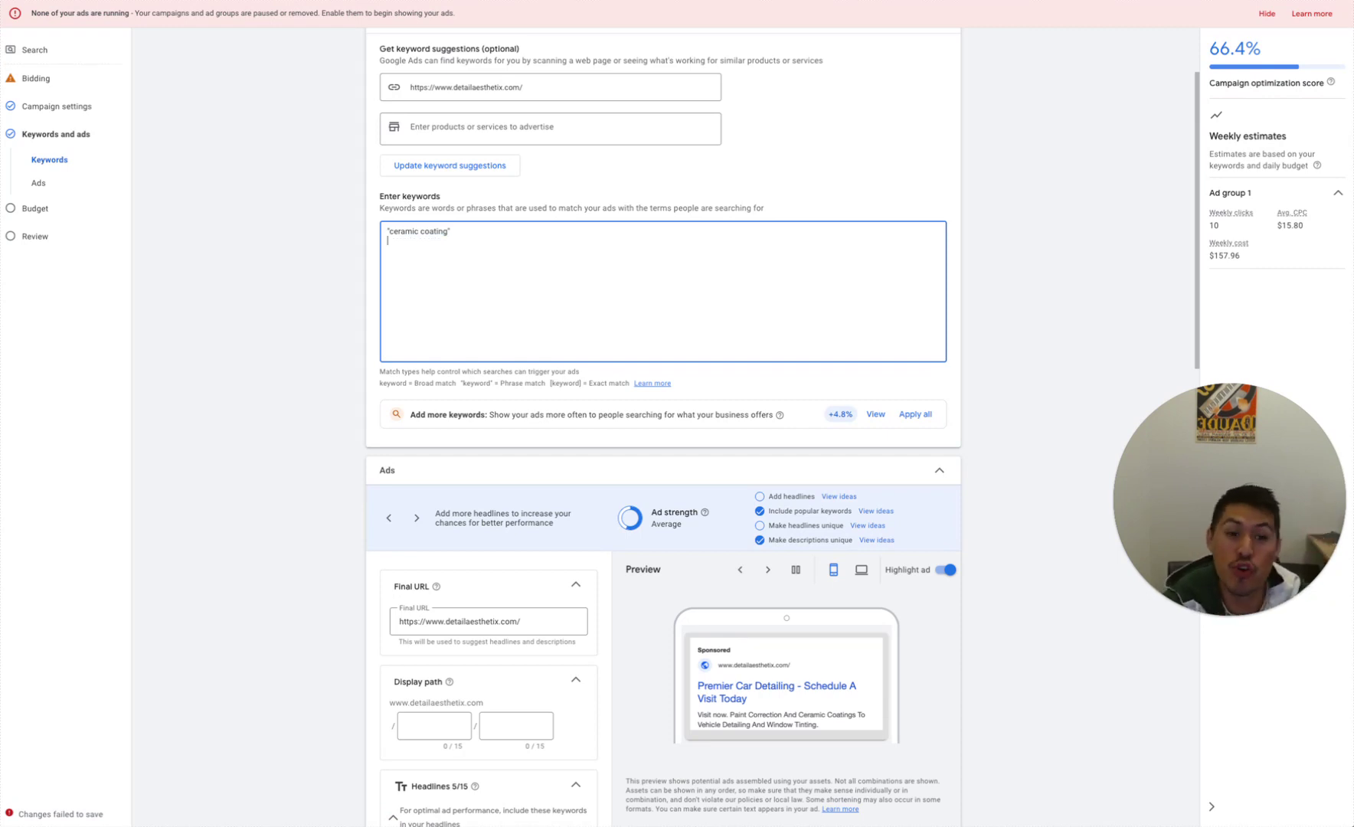
pyautogui.write('[ce')
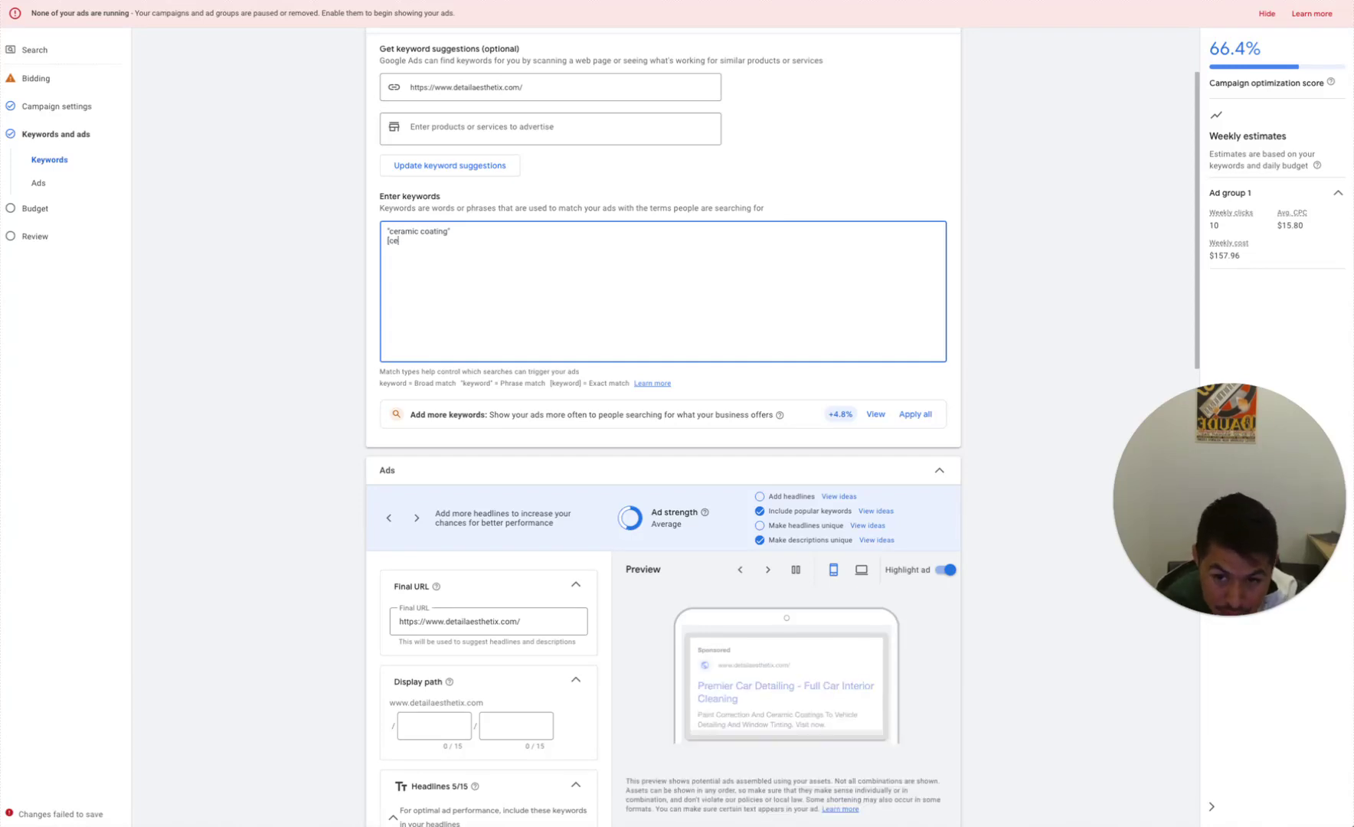
pyautogui.write('ramic coating')
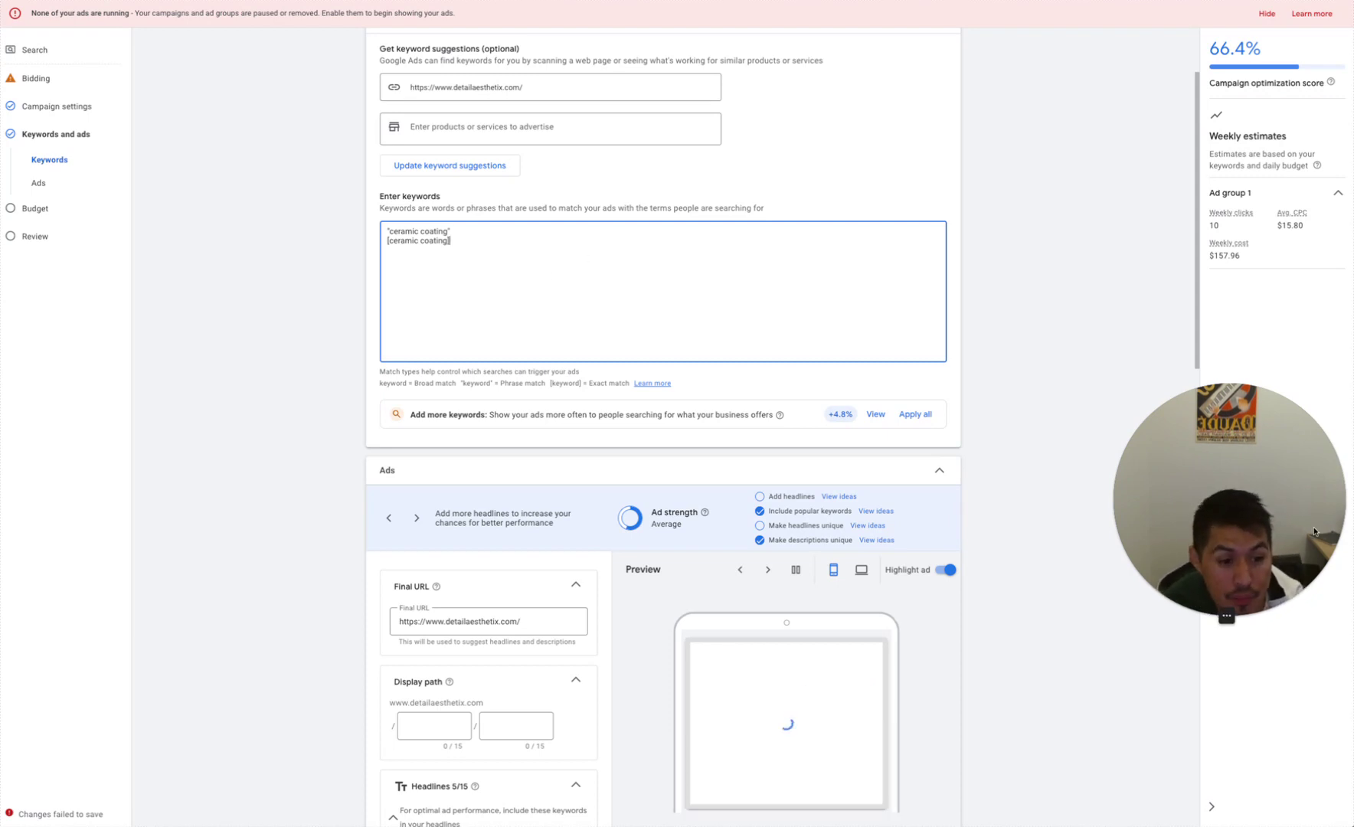
pyautogui.moveTo(1219, 527); pyautogui.dragTo(1161, 134)
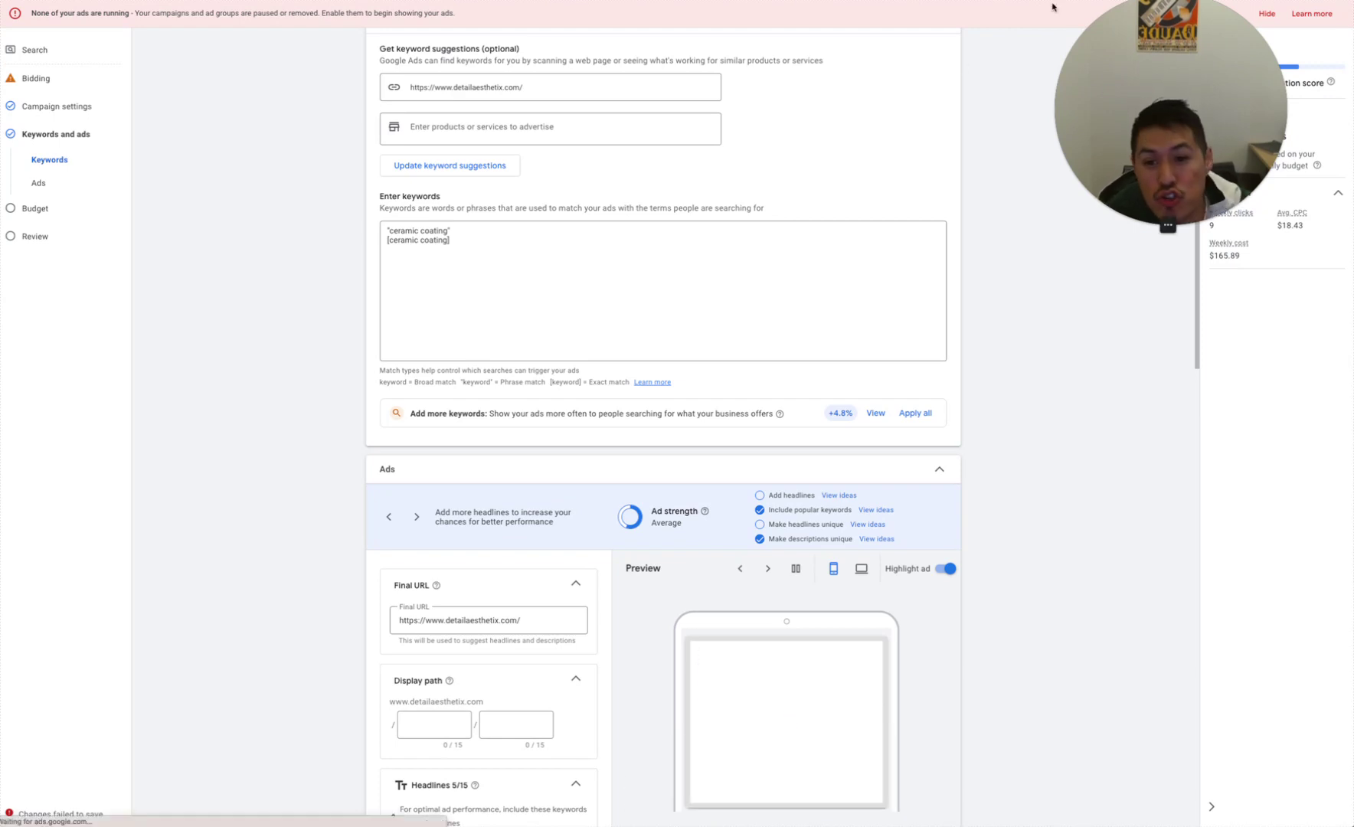
pyautogui.click(475, 241)
pyautogui.hotkey('shift', 'Home')
pyautogui.press('BackSpace')
pyautogui.write('"')
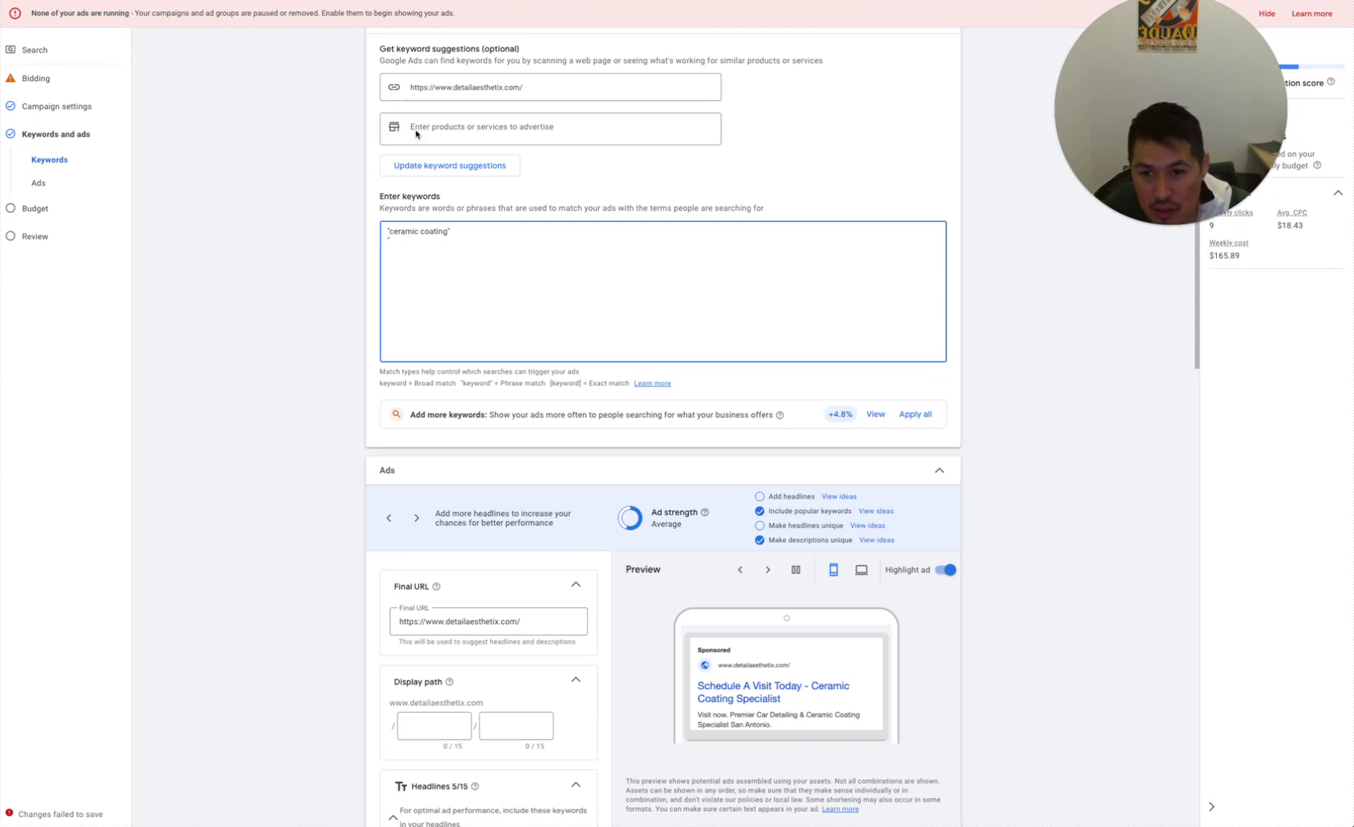
# Enter 'ceramic coating' as the advertised service and generate keyword suggestions from it
pyautogui.click(440, 166)
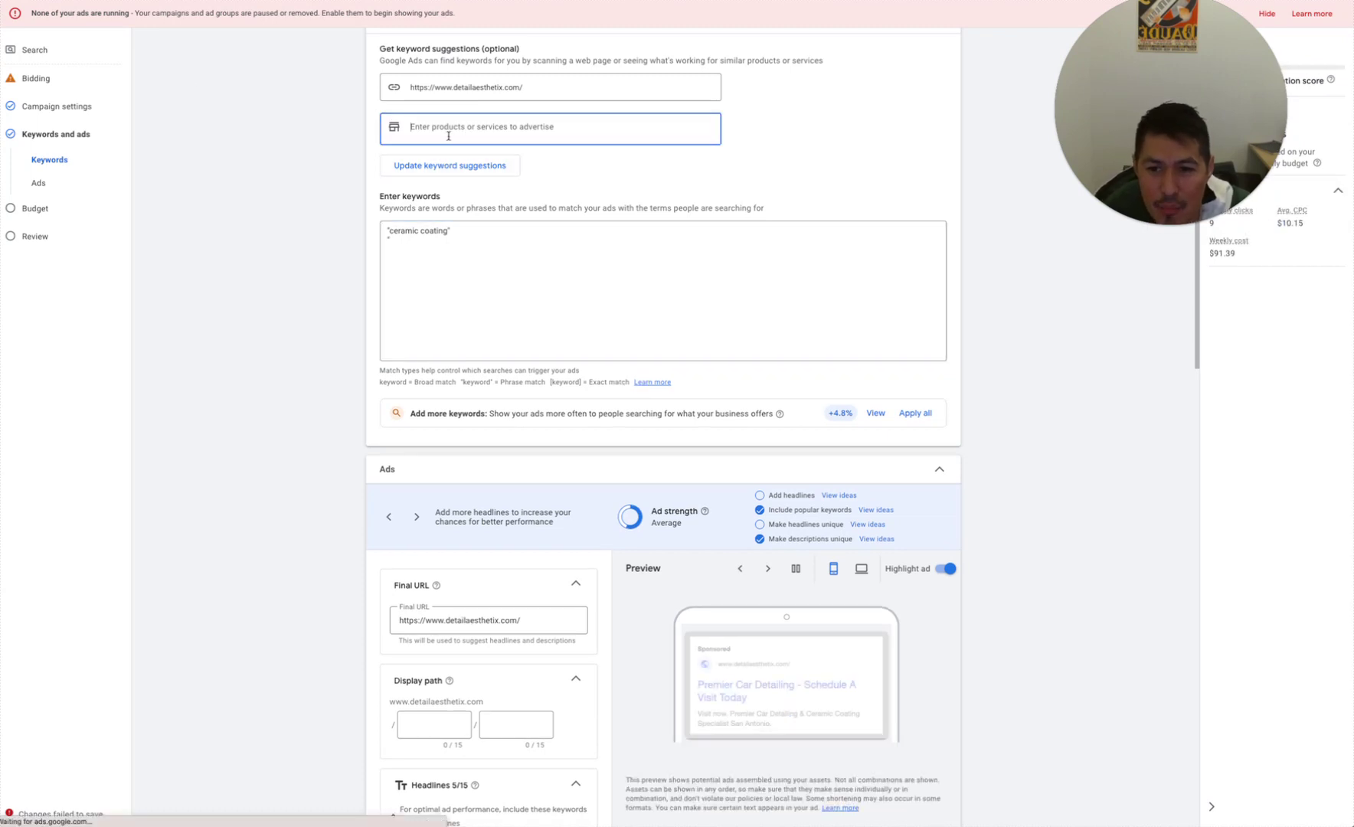
pyautogui.write('ceramic coating')
pyautogui.press('Return')
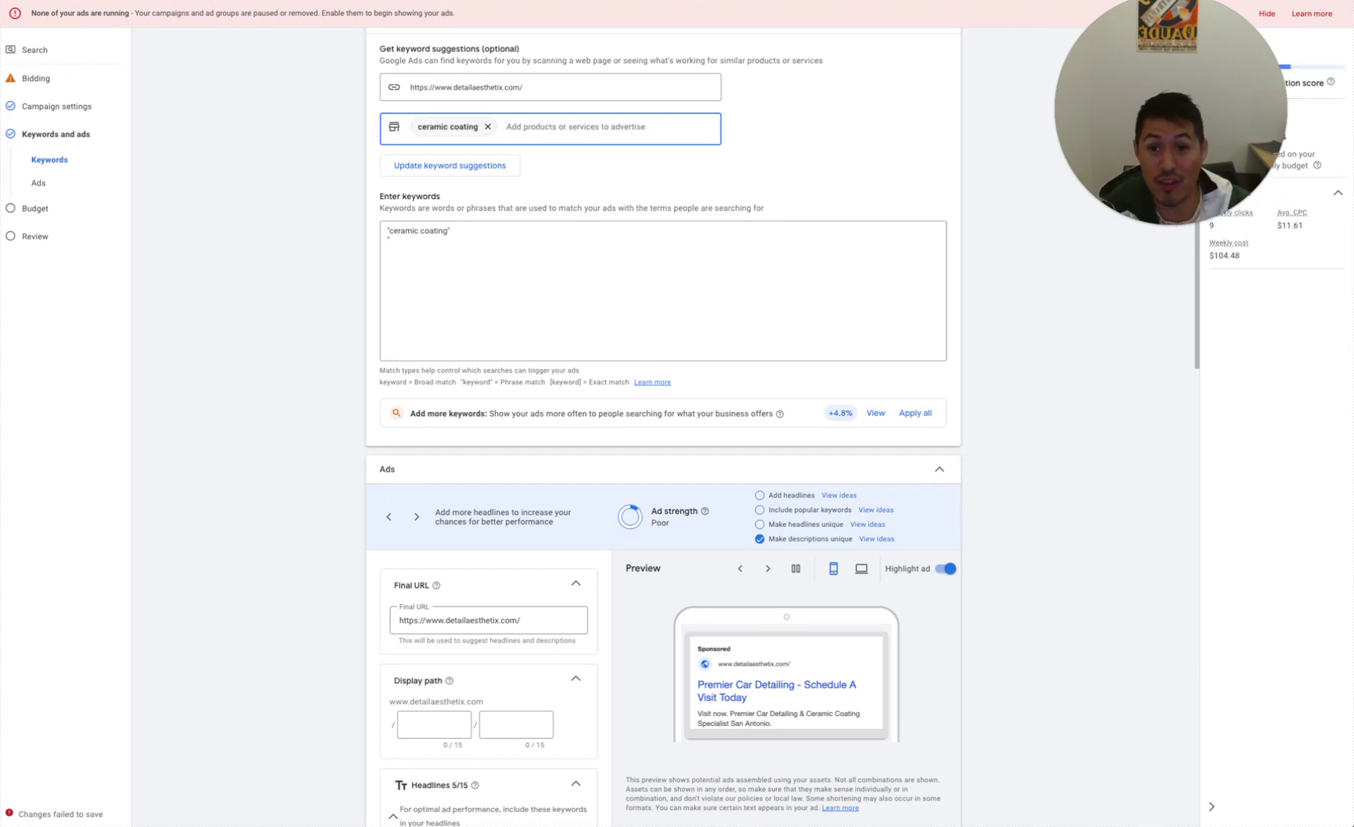
pyautogui.click(445, 229)
pyautogui.tripleClick(443, 227)
pyautogui.press('BackSpace')
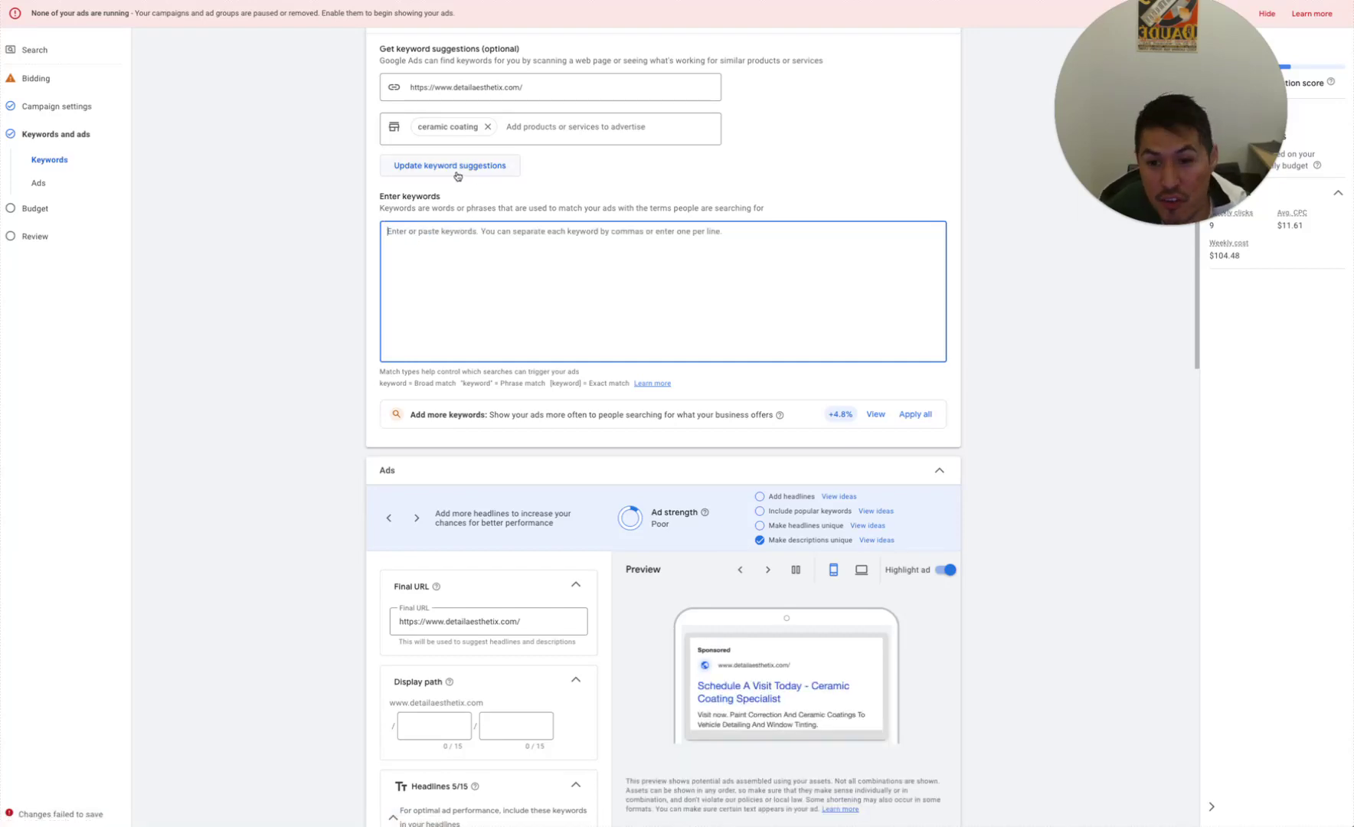
pyautogui.click(461, 167)
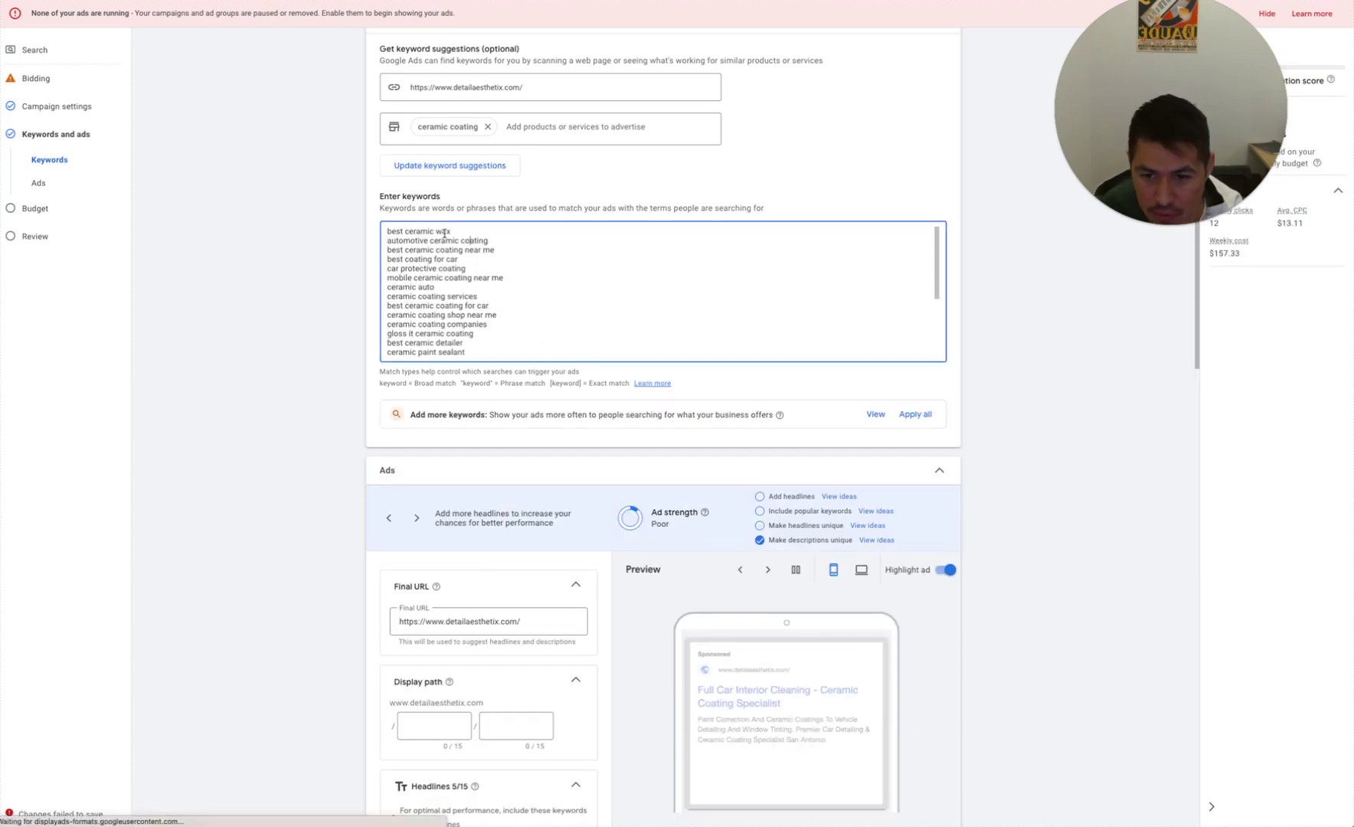
# Delete best ceramic wax, automotive ceramic coating, best ceramic coating near me, and four other unwanted suggestions
pyautogui.tripleClick(443, 234)
pyautogui.press('BackSpace')
pyautogui.tripleClick(491, 231)
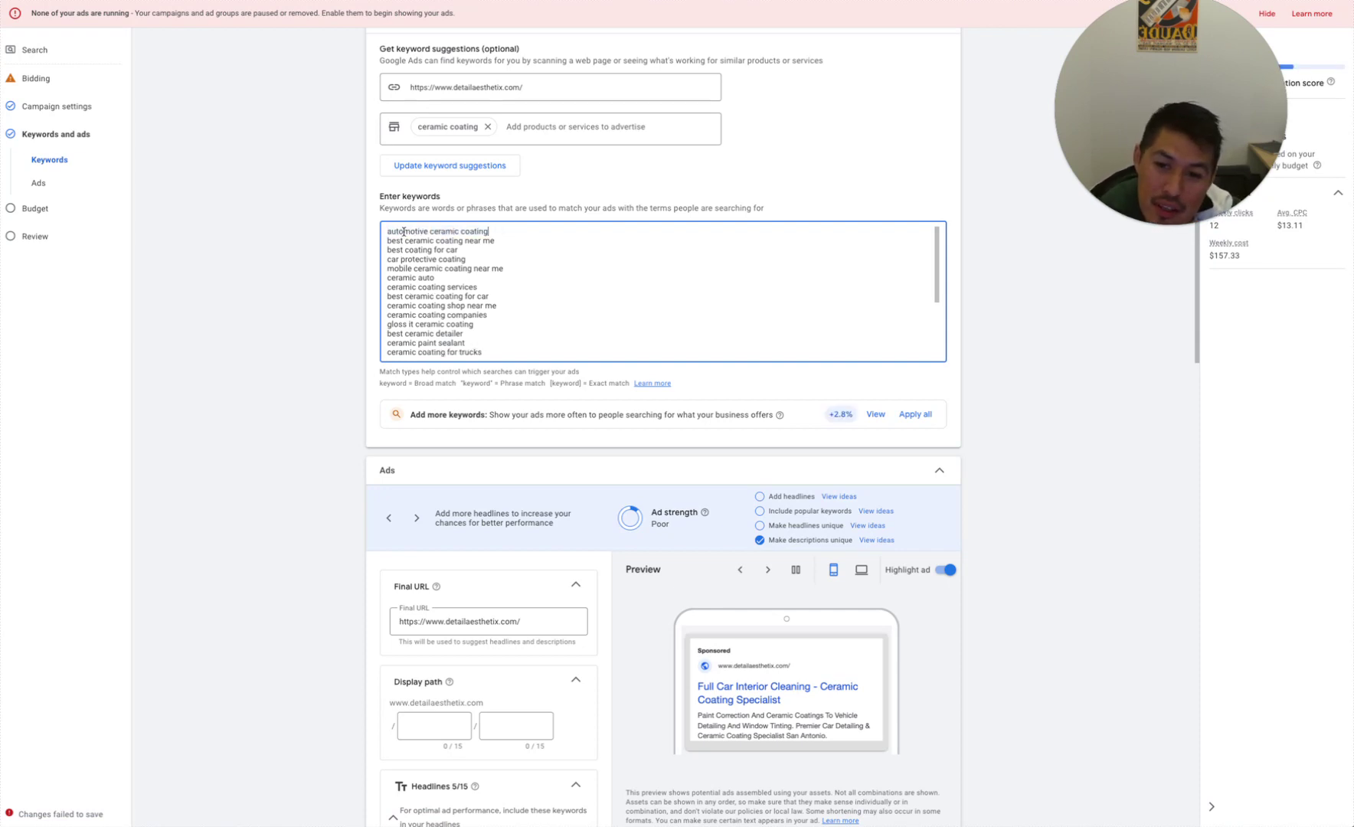
pyautogui.tripleClick(420, 230)
pyautogui.press('BackSpace')
pyautogui.tripleClick(459, 231)
pyautogui.press('BackSpace')
pyautogui.tripleClick(449, 231)
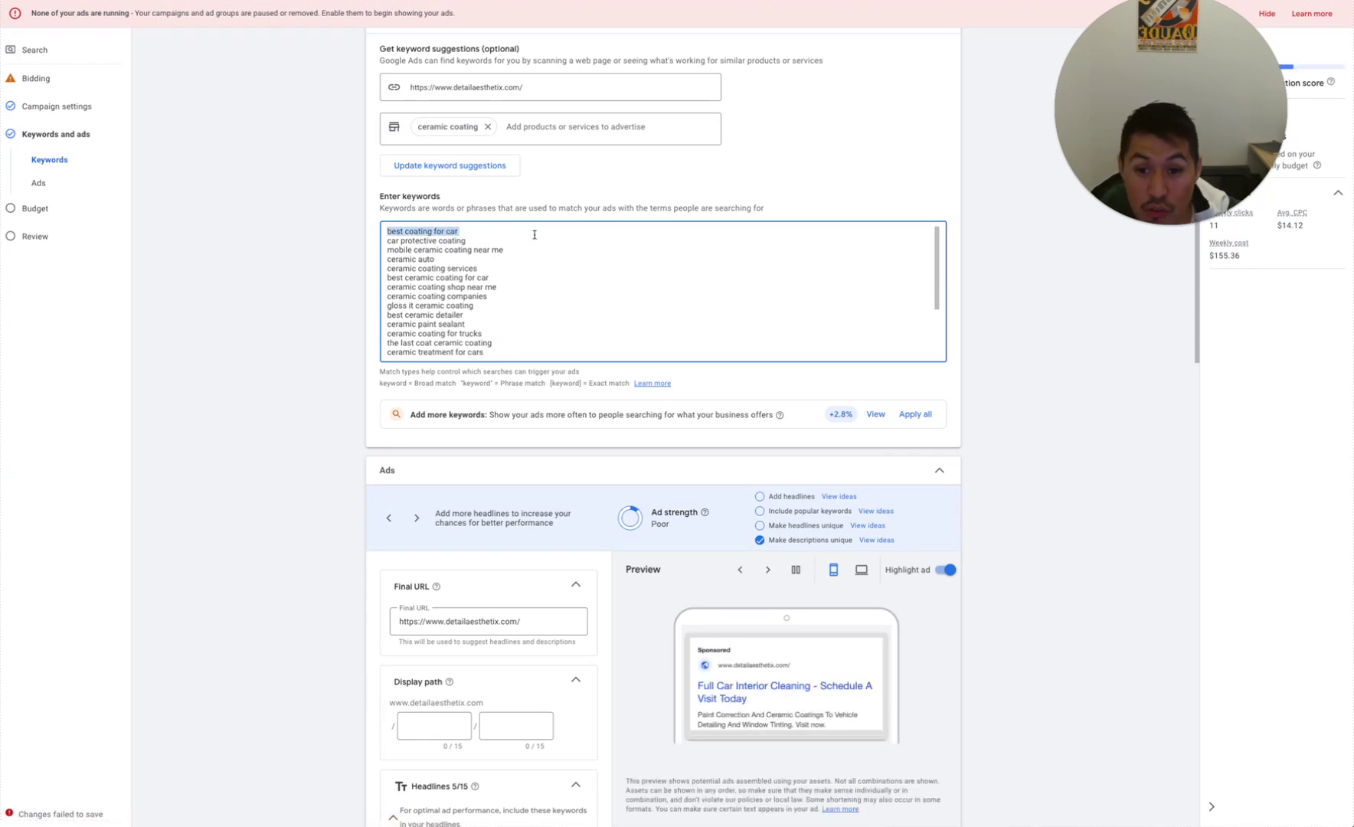
pyautogui.press('BackSpace')
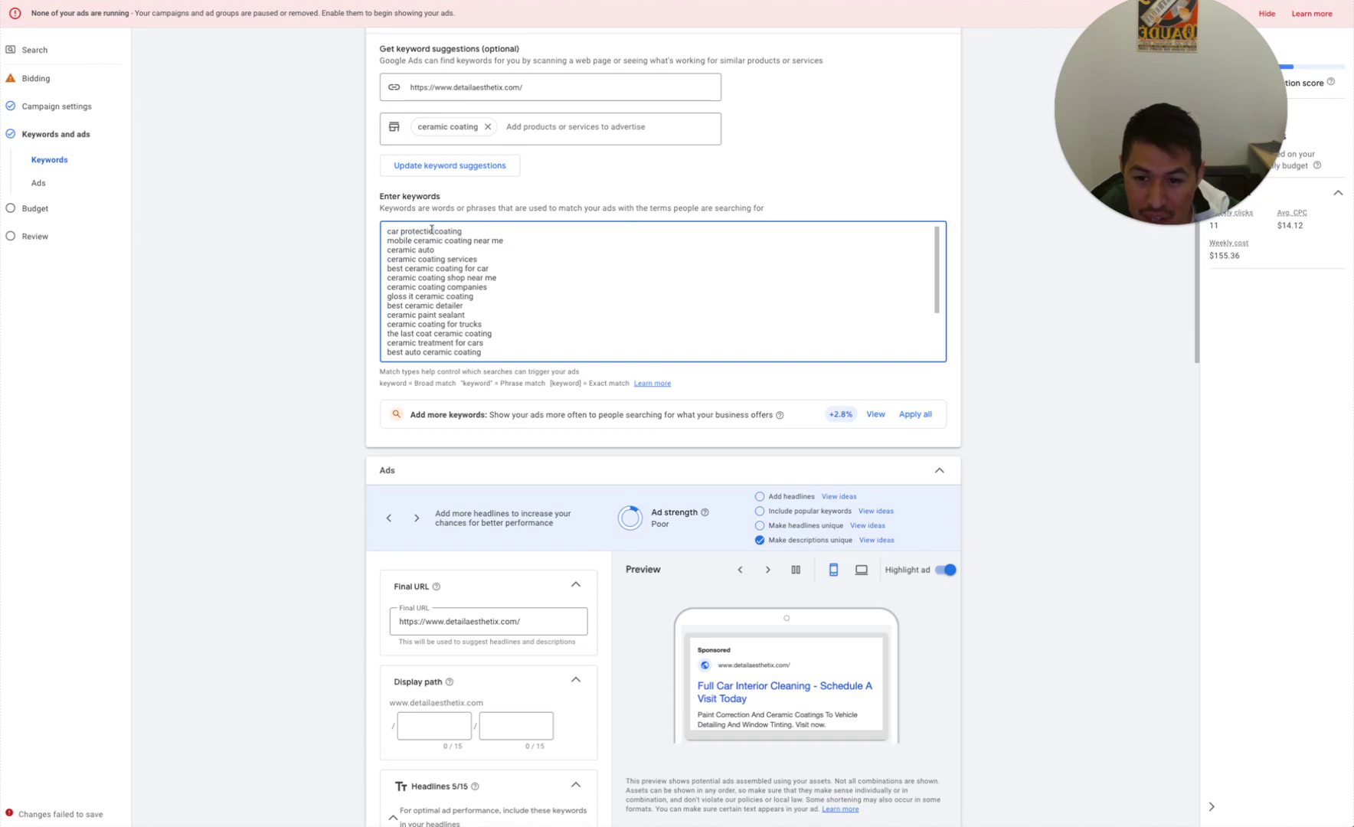
pyautogui.tripleClick(428, 231)
pyautogui.press('BackSpace')
pyautogui.tripleClick(444, 230)
pyautogui.press('BackSpace')
pyautogui.tripleClick(425, 232)
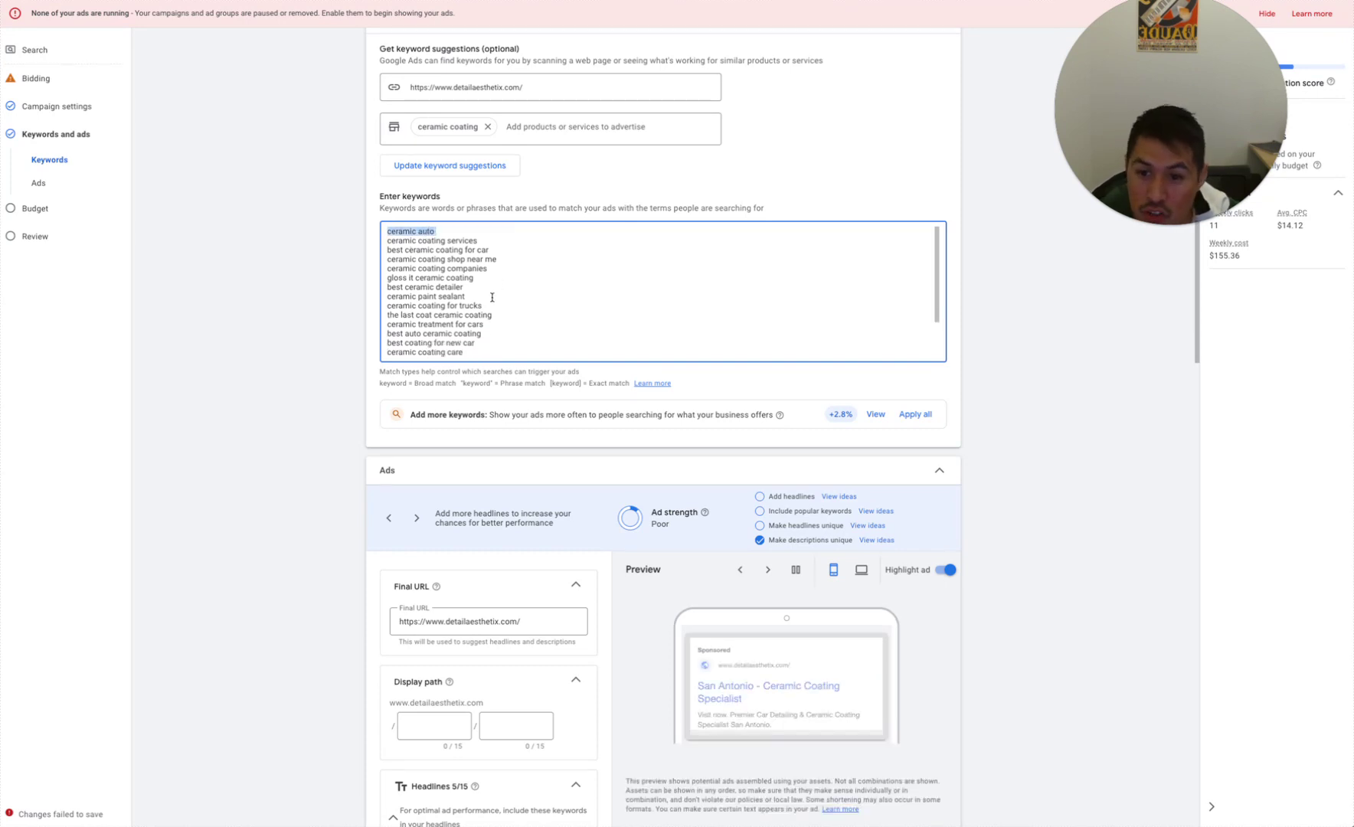
pyautogui.press('BackSpace')
# Quote 'ceramic coating services' and 'ceramic coating companies', drop best ceramic coating for car, add "ceramic coating" on top
pyautogui.click(496, 229)
pyautogui.write('"')
pyautogui.click(388, 231)
pyautogui.write('"')
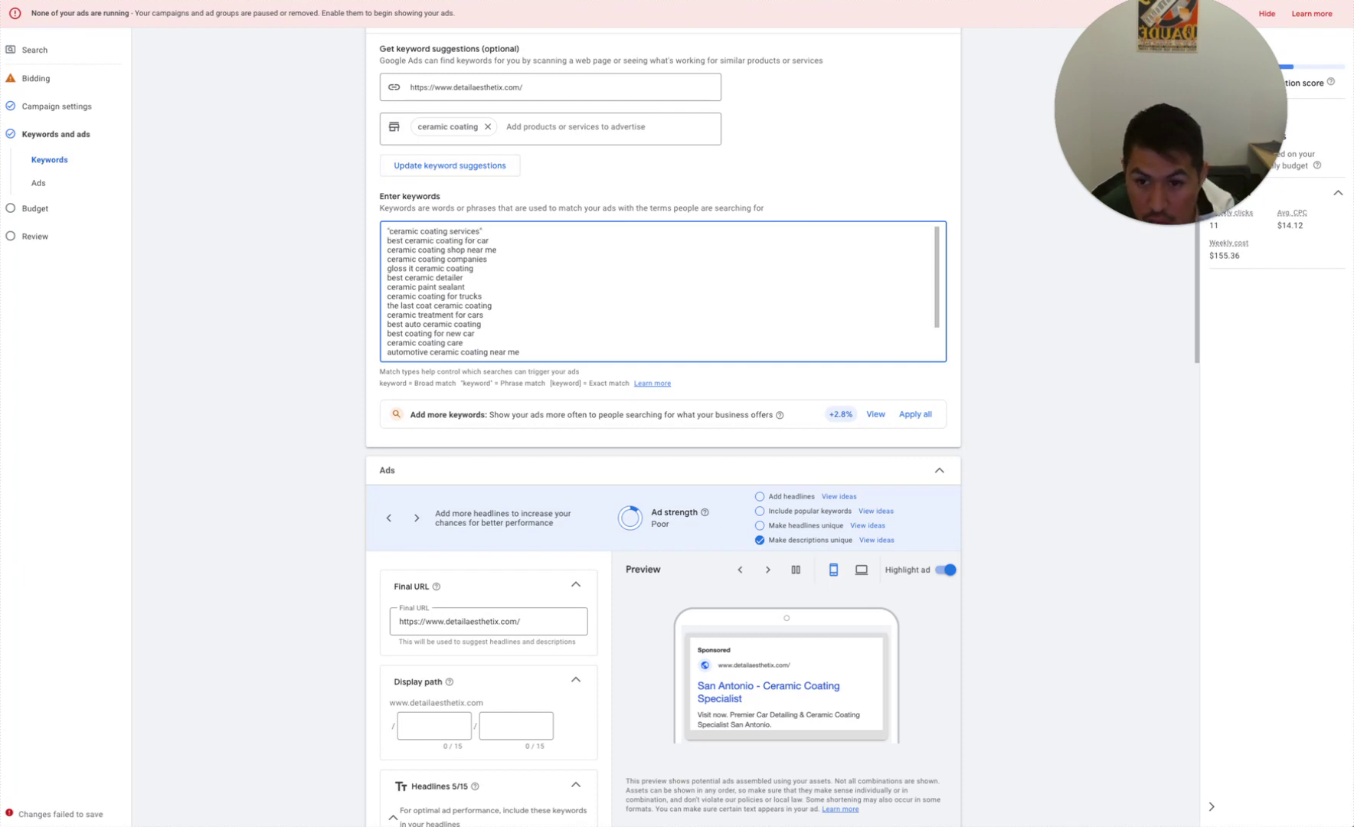
pyautogui.tripleClick(463, 240)
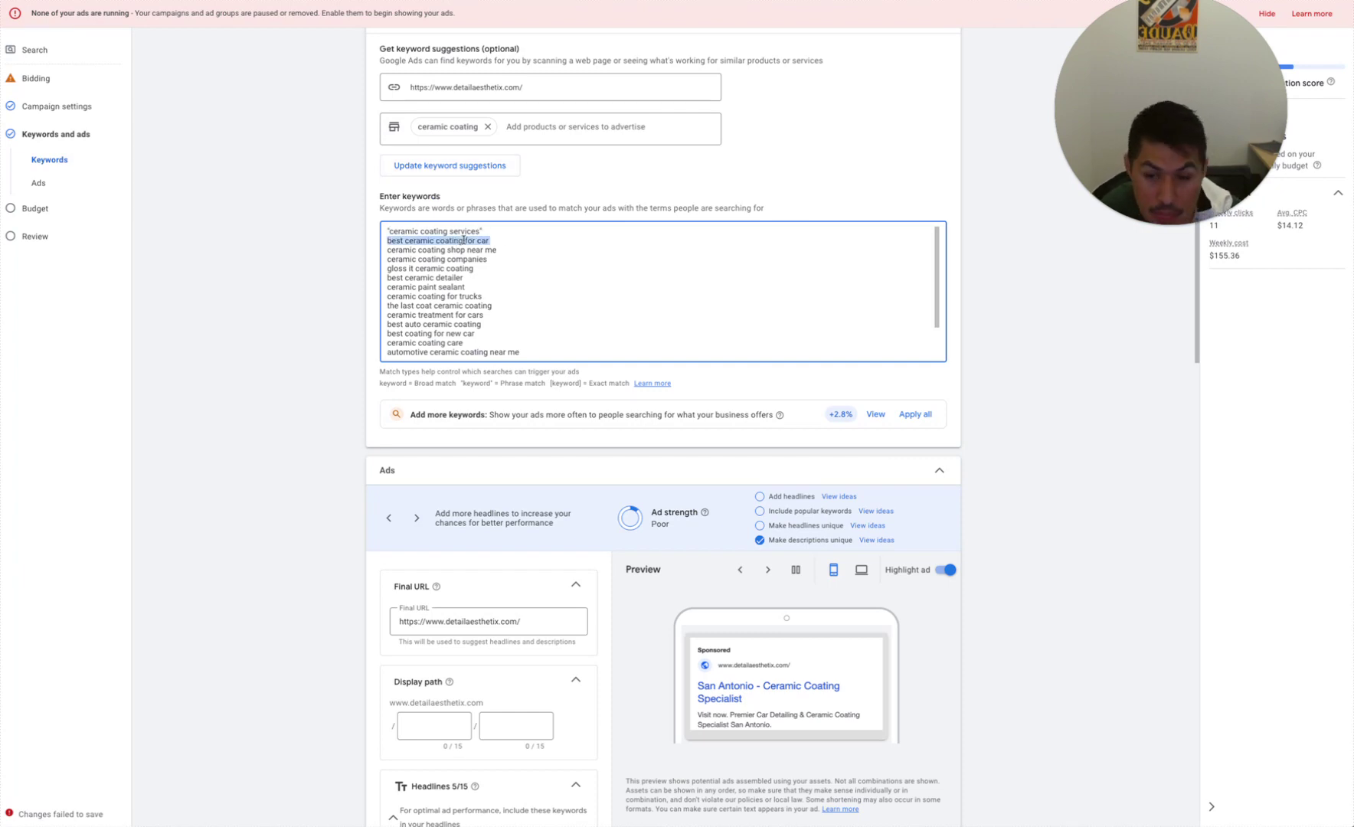
pyautogui.press('BackSpace')
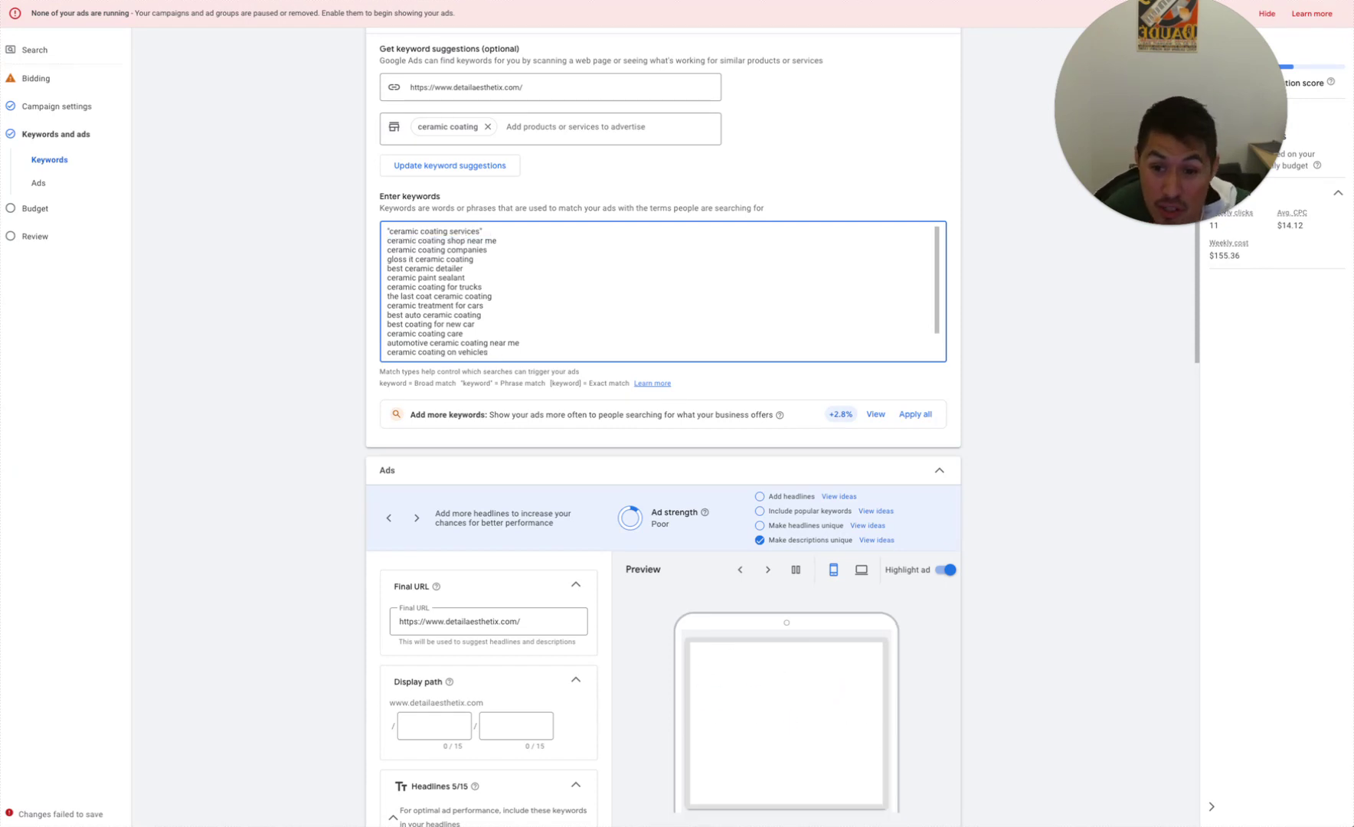
pyautogui.write('"')
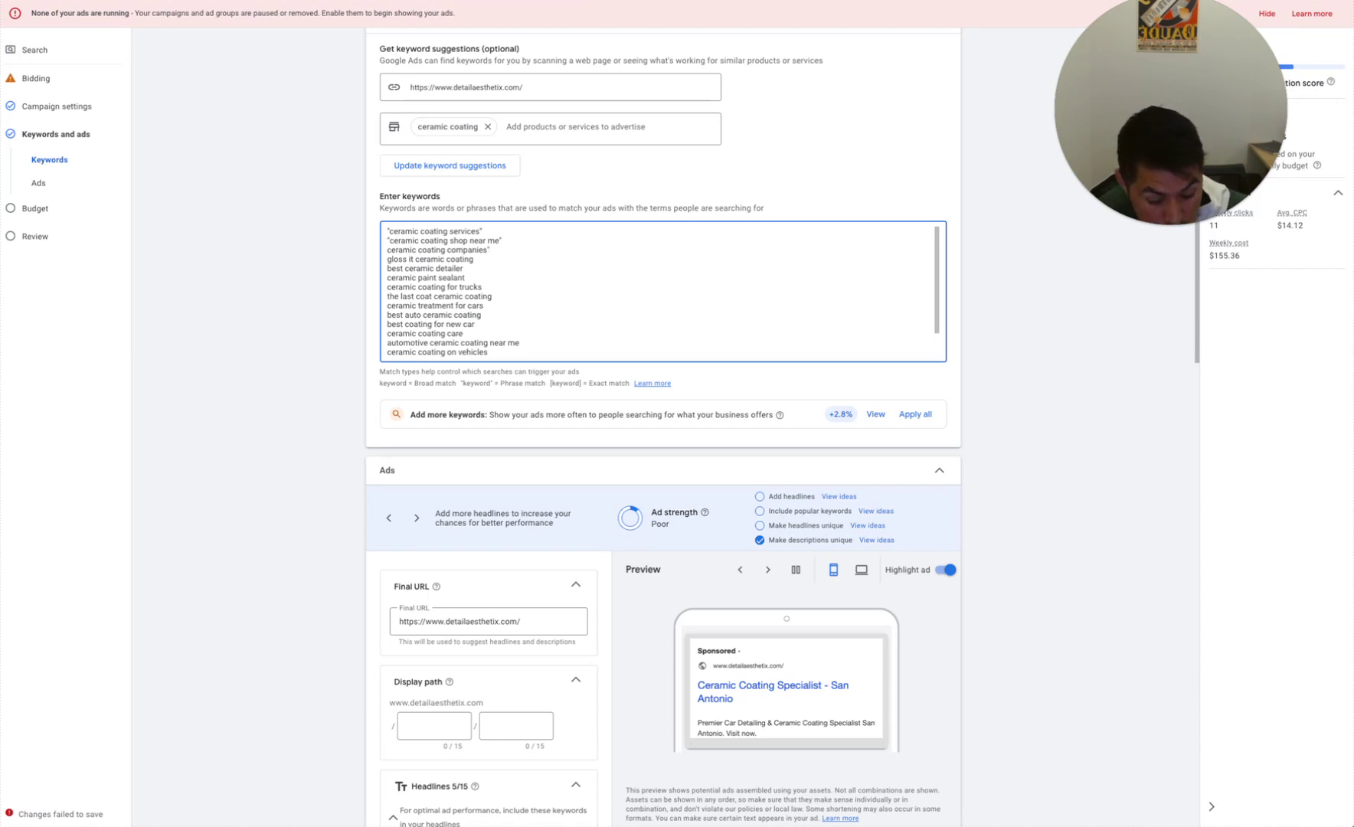
pyautogui.click(387, 250)
pyautogui.write('"')
pyautogui.click(387, 230)
pyautogui.press('Return')
pyautogui.press('Up')
pyautogui.write('"ceram')
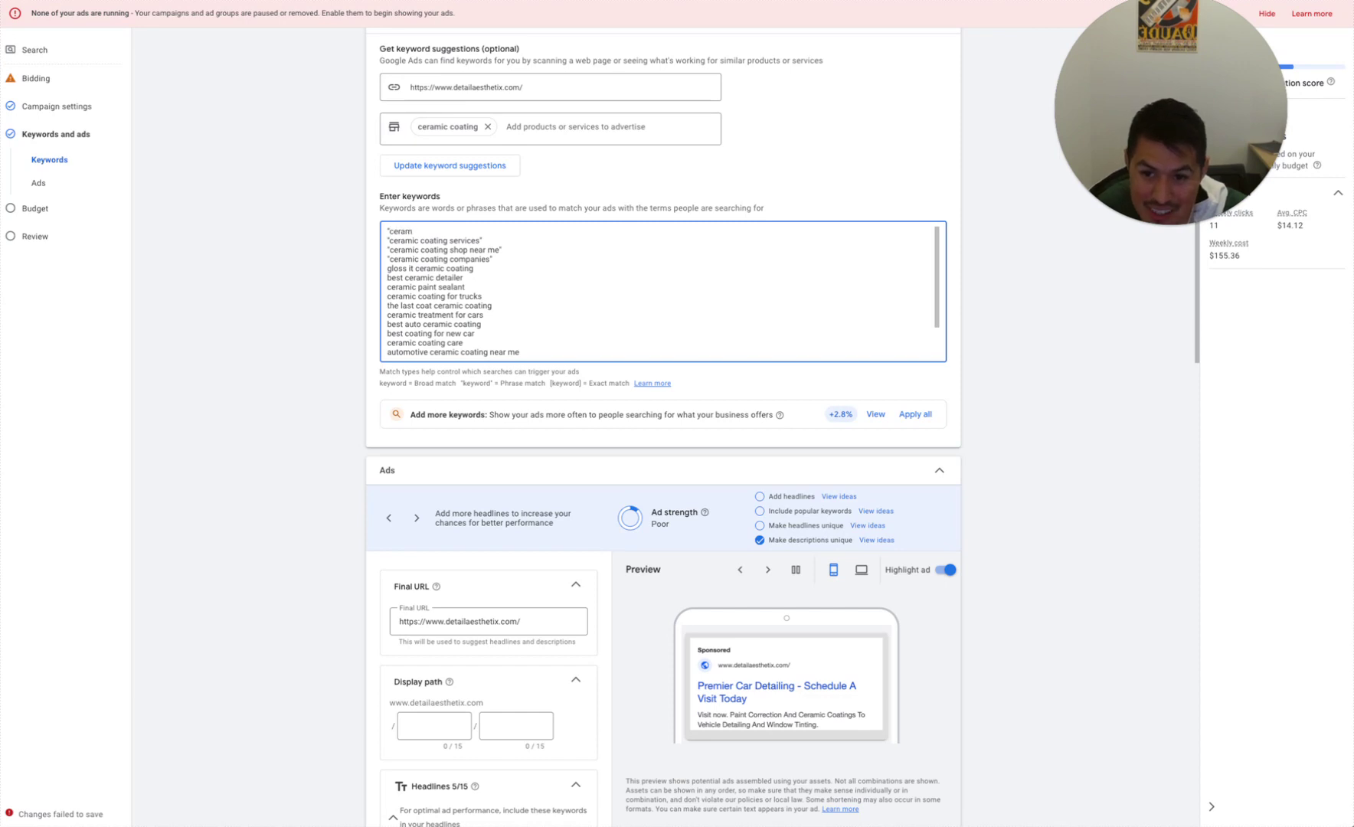
pyautogui.write('ic coating"')
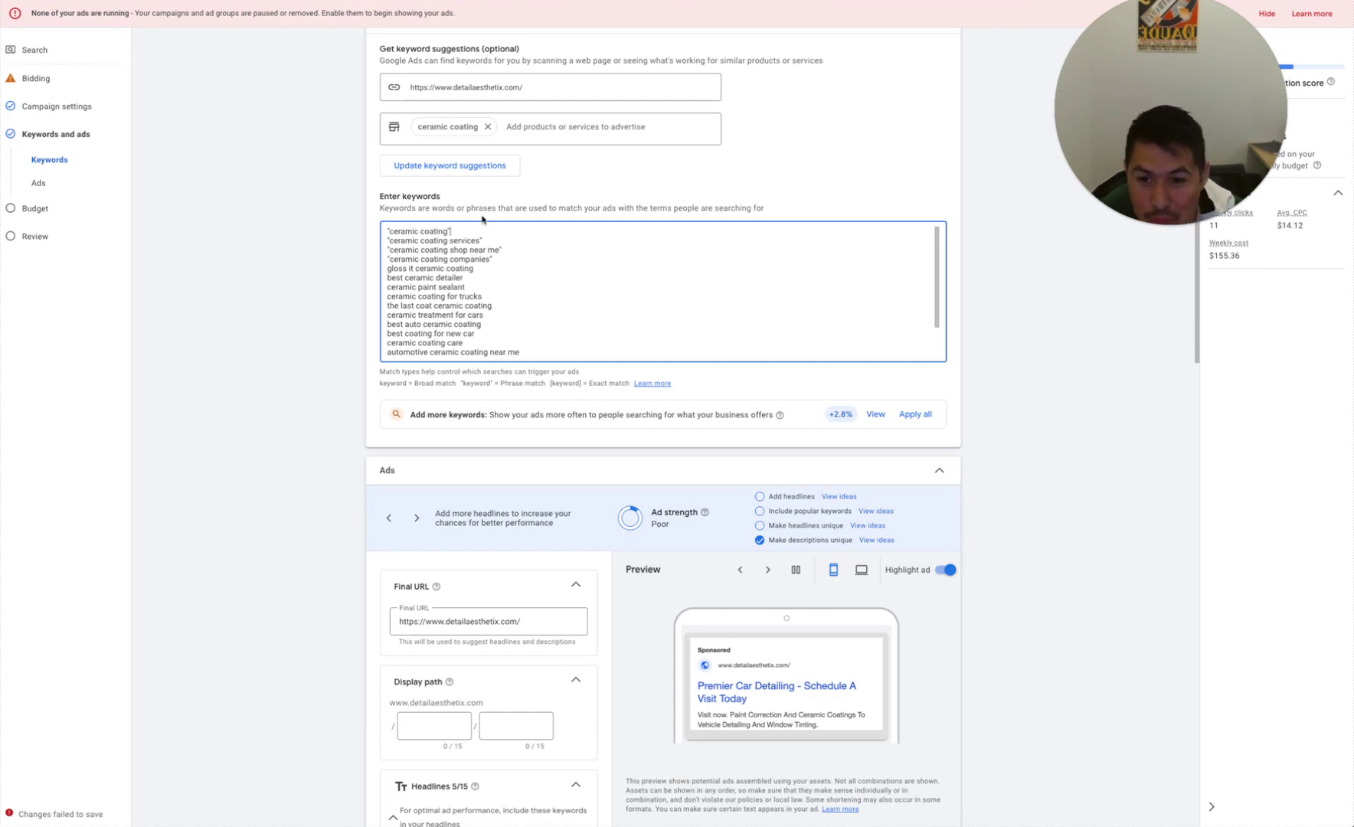
# Remove gloss it ceramic coating, quote best ceramic detailer, and delete everything from ceramic paint sealant down
pyautogui.moveTo(387, 269); pyautogui.dragTo(492, 270)
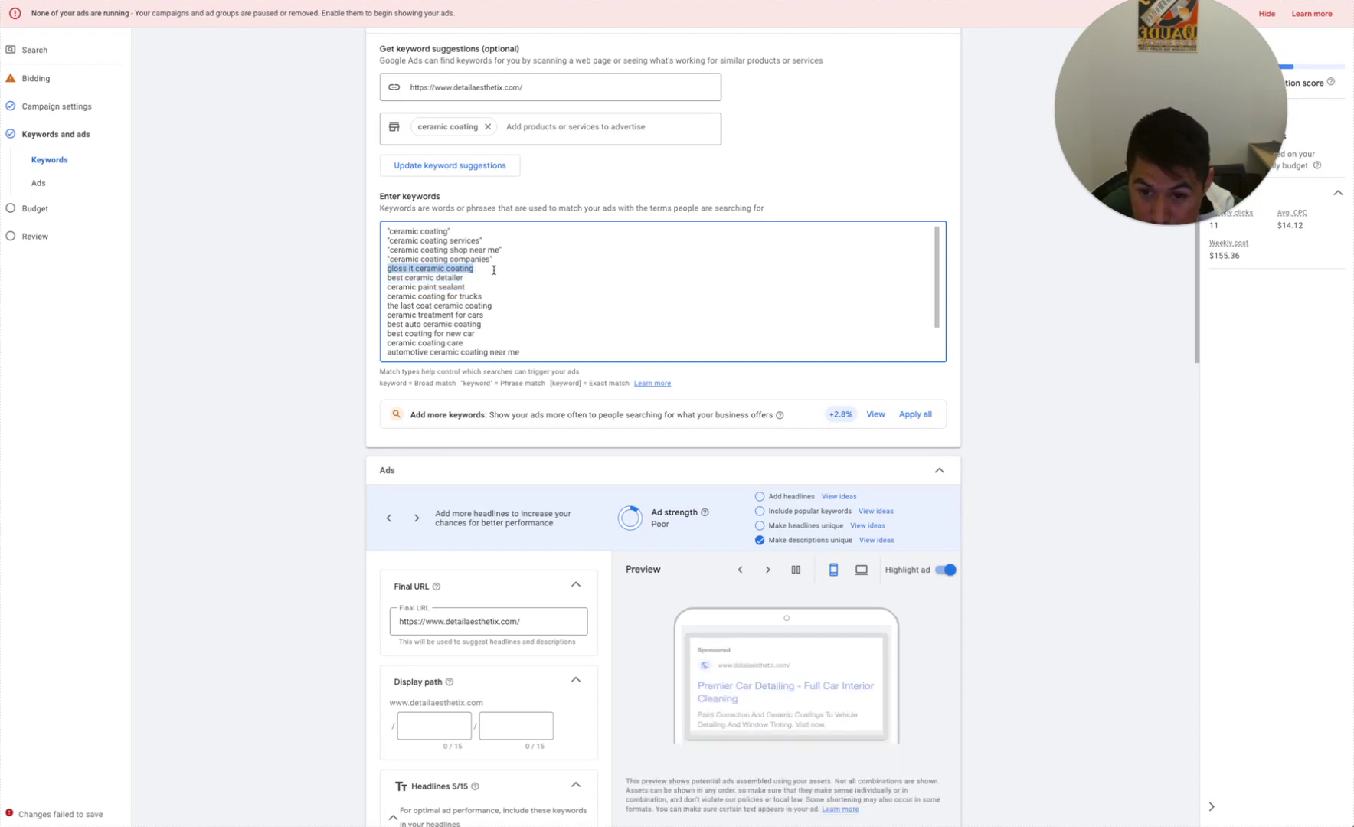
pyautogui.press('BackSpace')
pyautogui.press('BackSpace')
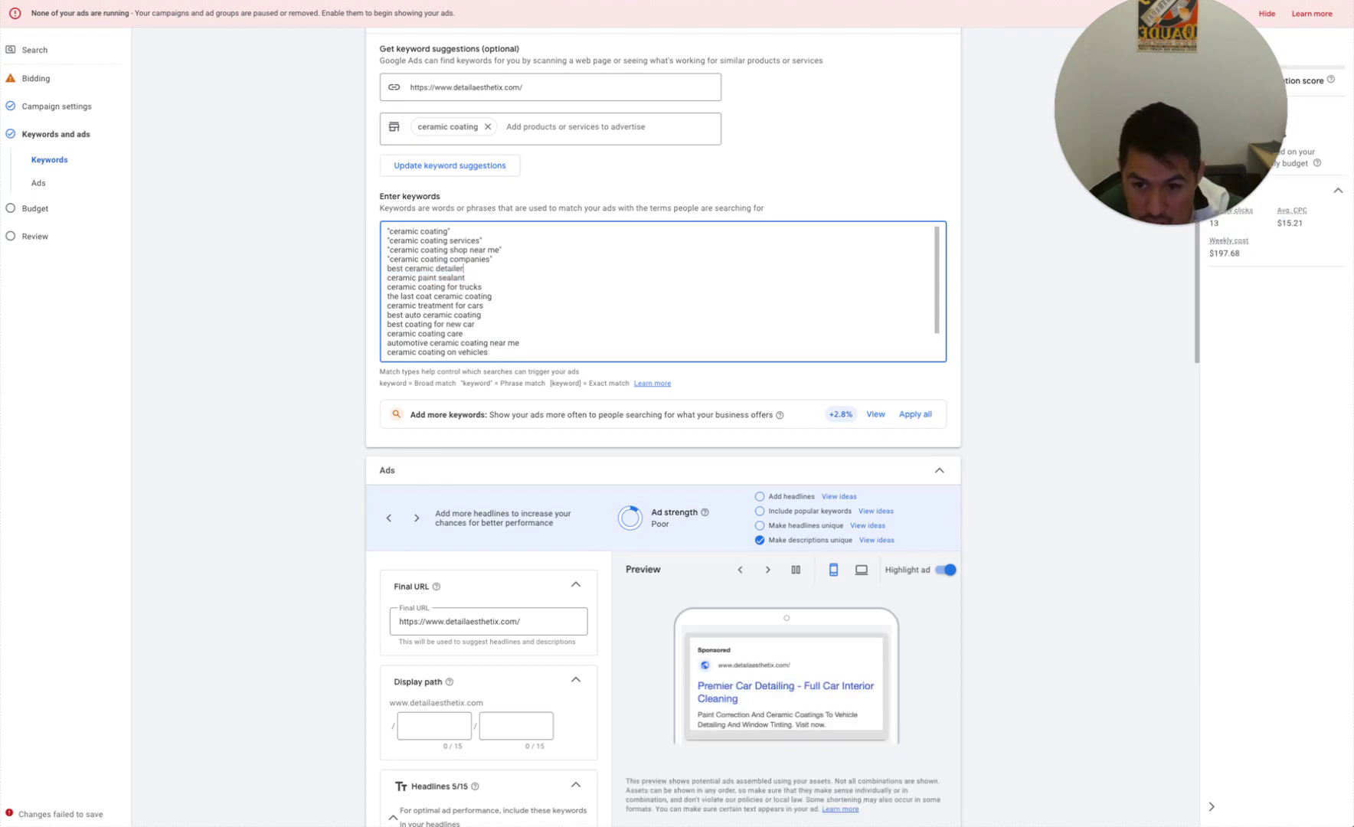
pyautogui.press('Home')
pyautogui.write('"')
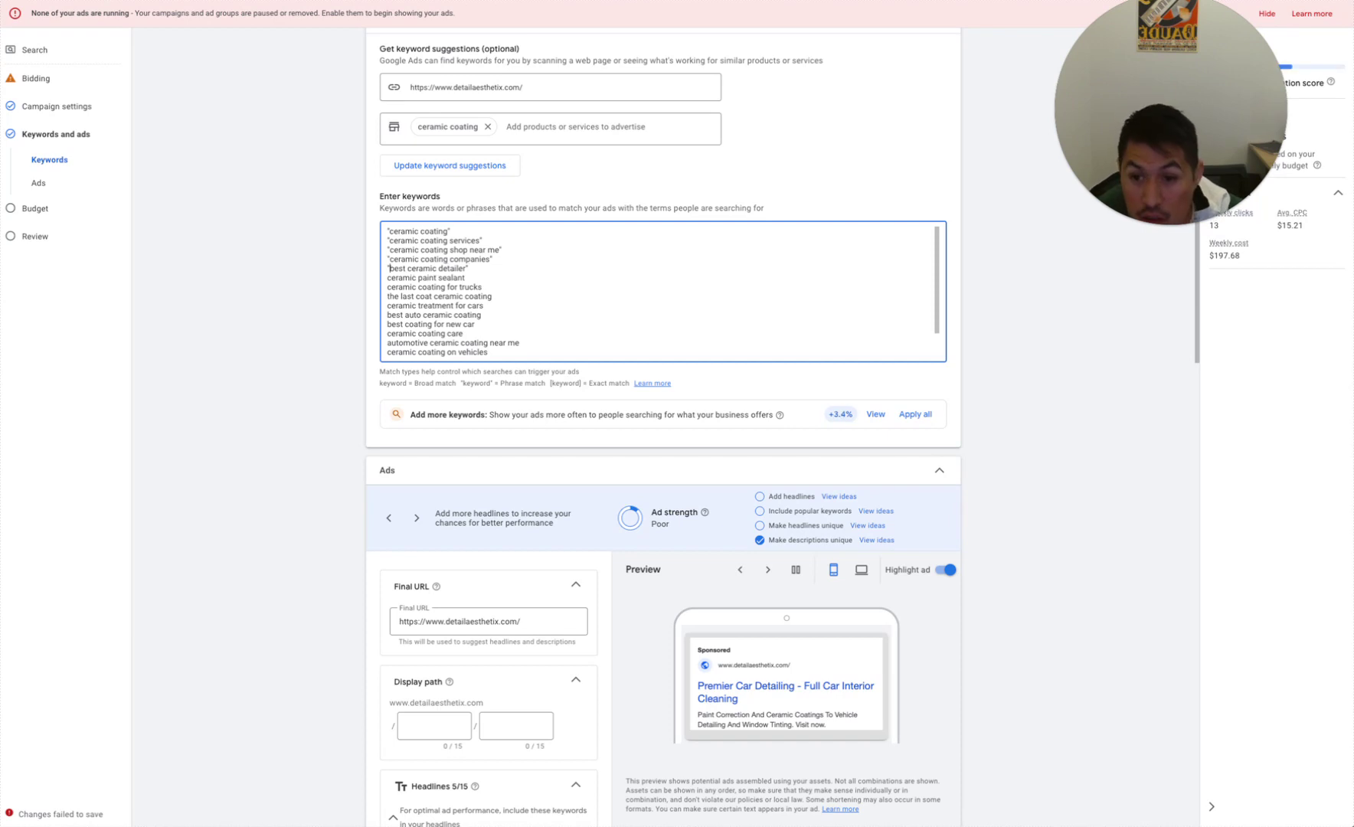
pyautogui.click(392, 280)
pyautogui.moveTo(392, 278)
pyautogui.mouseDown()
pyautogui.moveTo(519, 301)
pyautogui.moveTo(548, 316)
pyautogui.moveTo(543, 339)
pyautogui.moveTo(553, 317)
pyautogui.mouseUp()
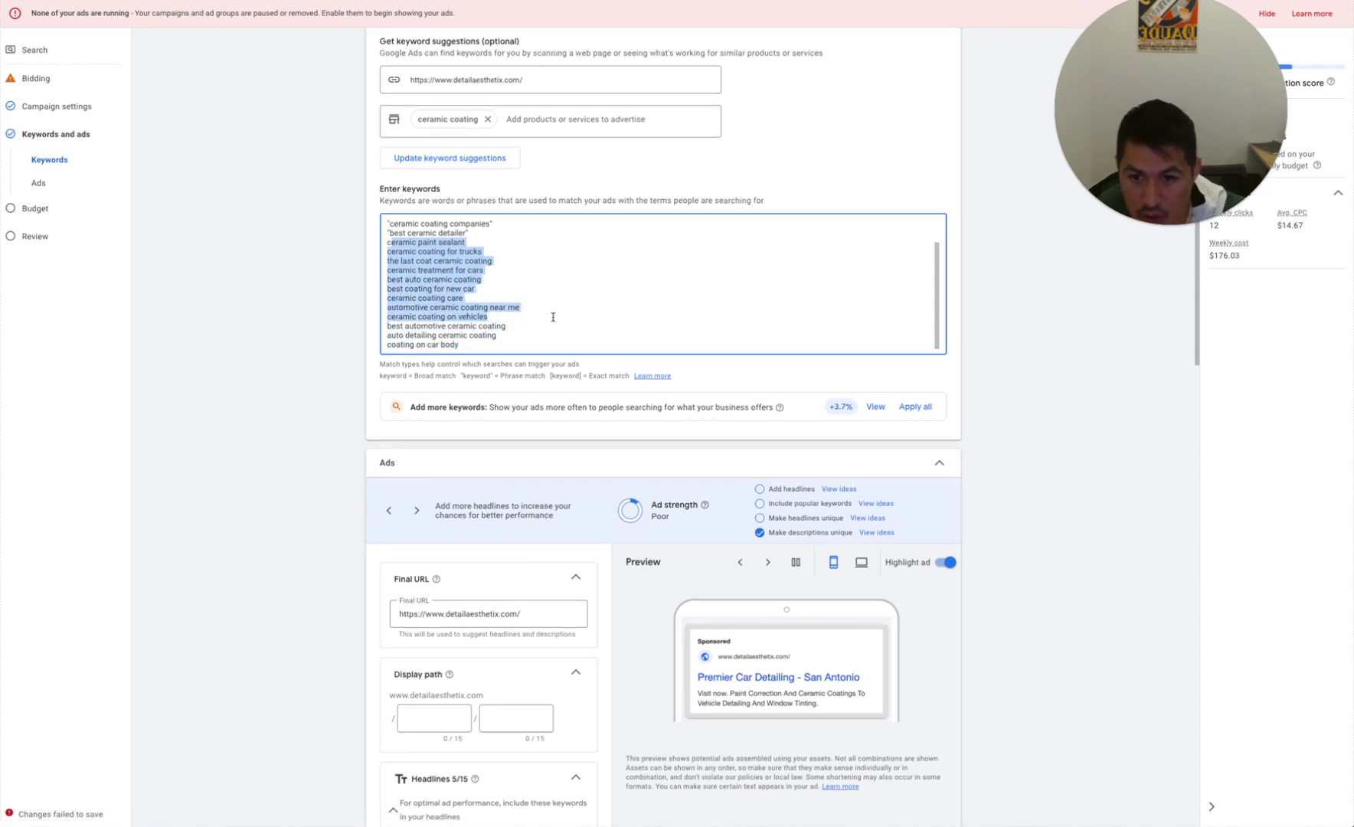
pyautogui.press('BackSpace')
pyautogui.press('BackSpace')
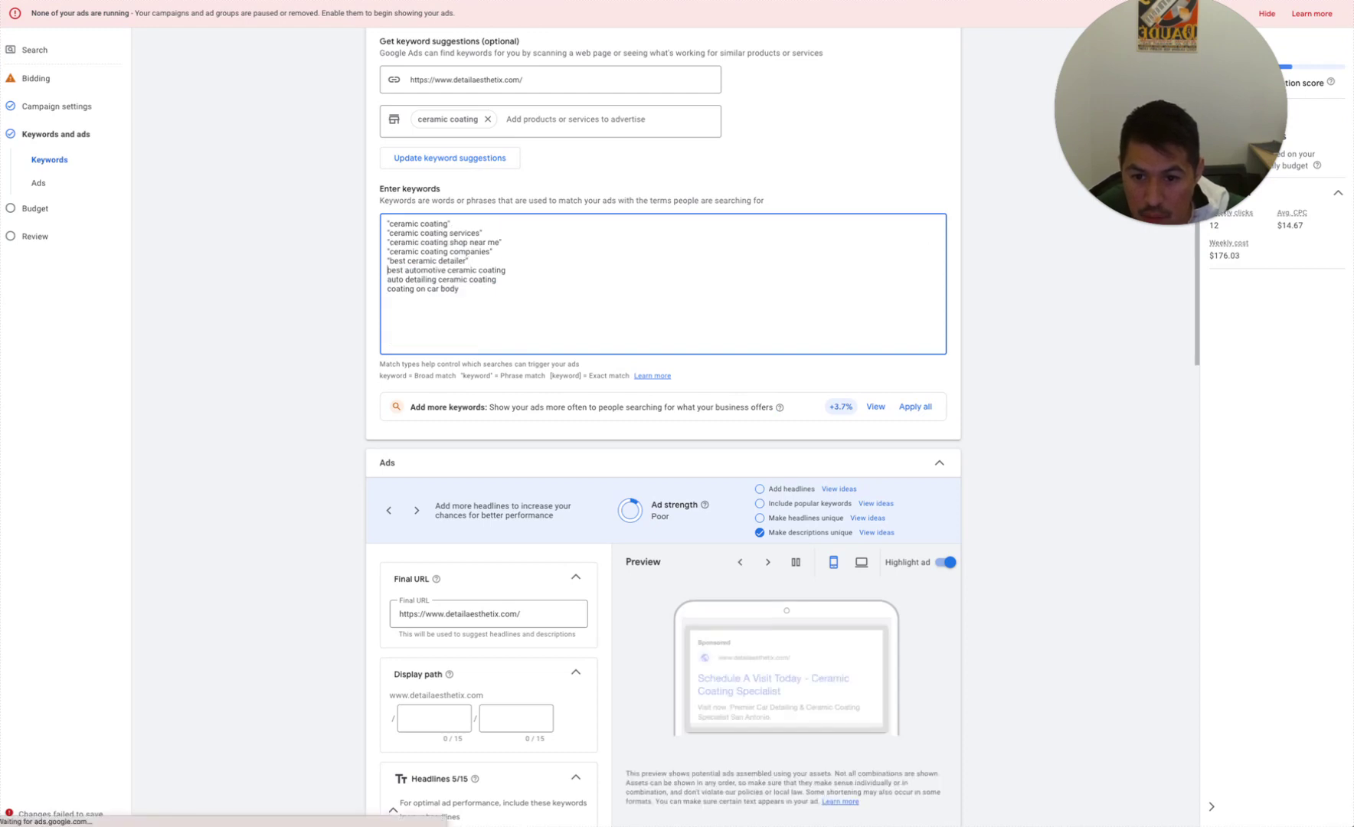
# Wrap 'best automotive ceramic coating' and the remaining keywords in quotes for phrase match
pyautogui.write('"')
pyautogui.press('End')
pyautogui.write('" ')
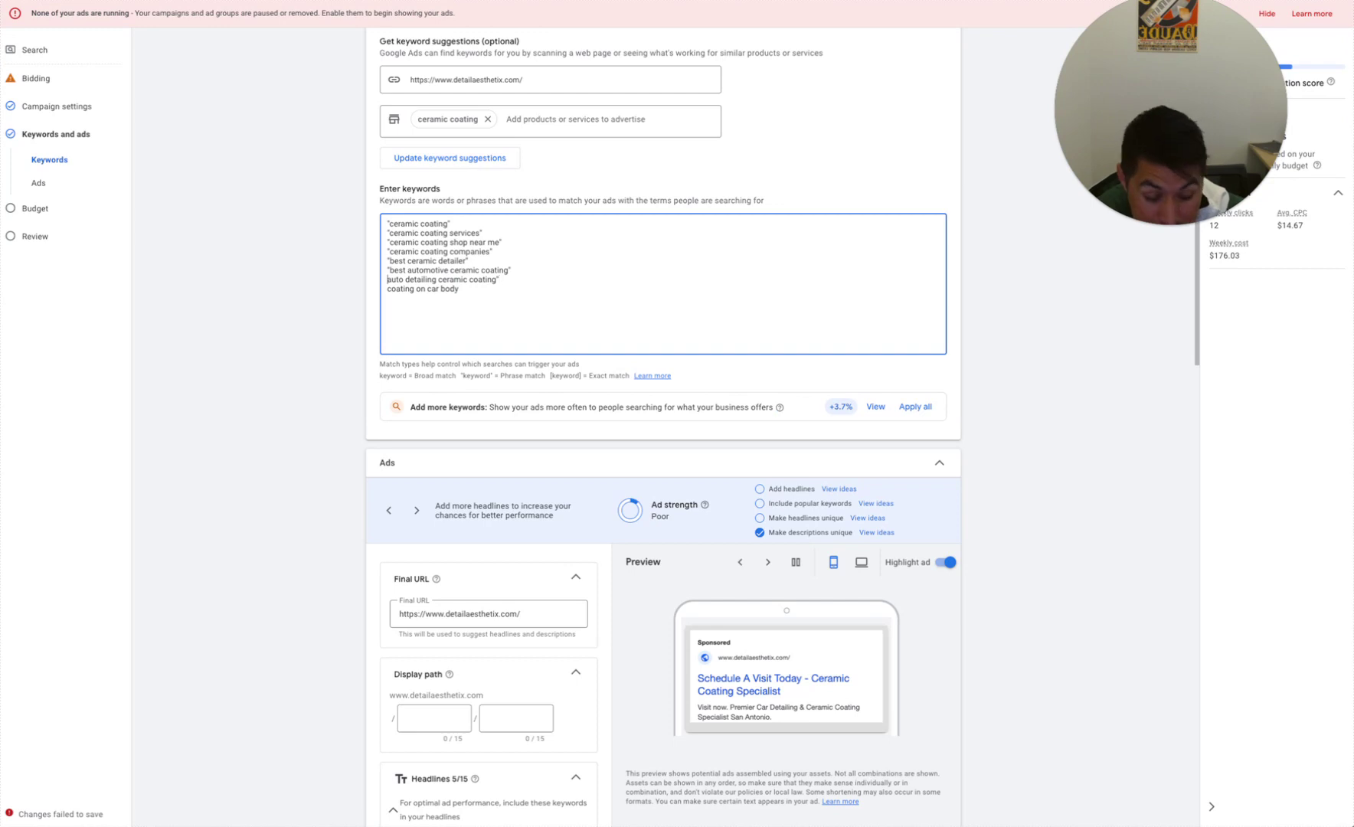
pyautogui.write('"')
pyautogui.press('End')
pyautogui.write('"')
pyautogui.press('Right')
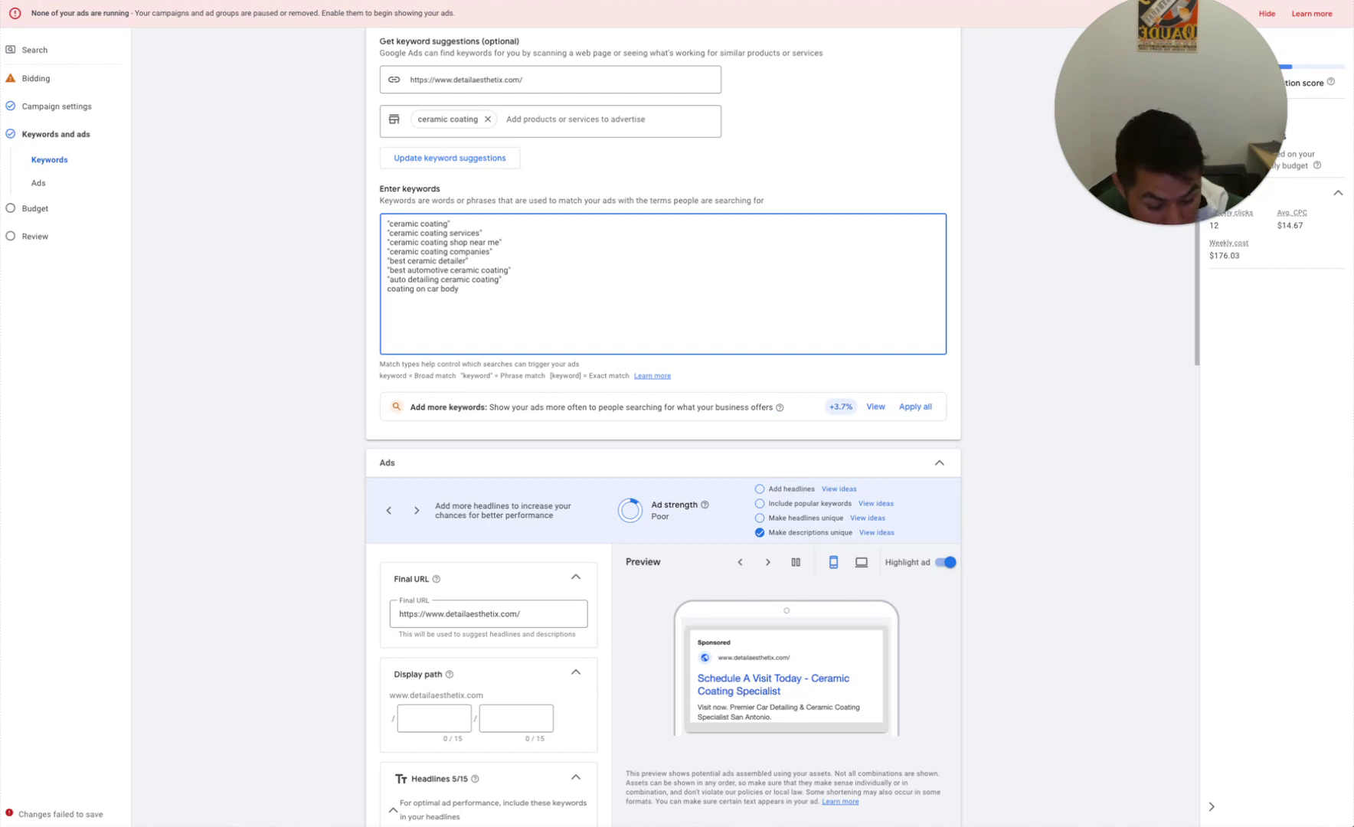
pyautogui.write('" ')
pyautogui.write('"')
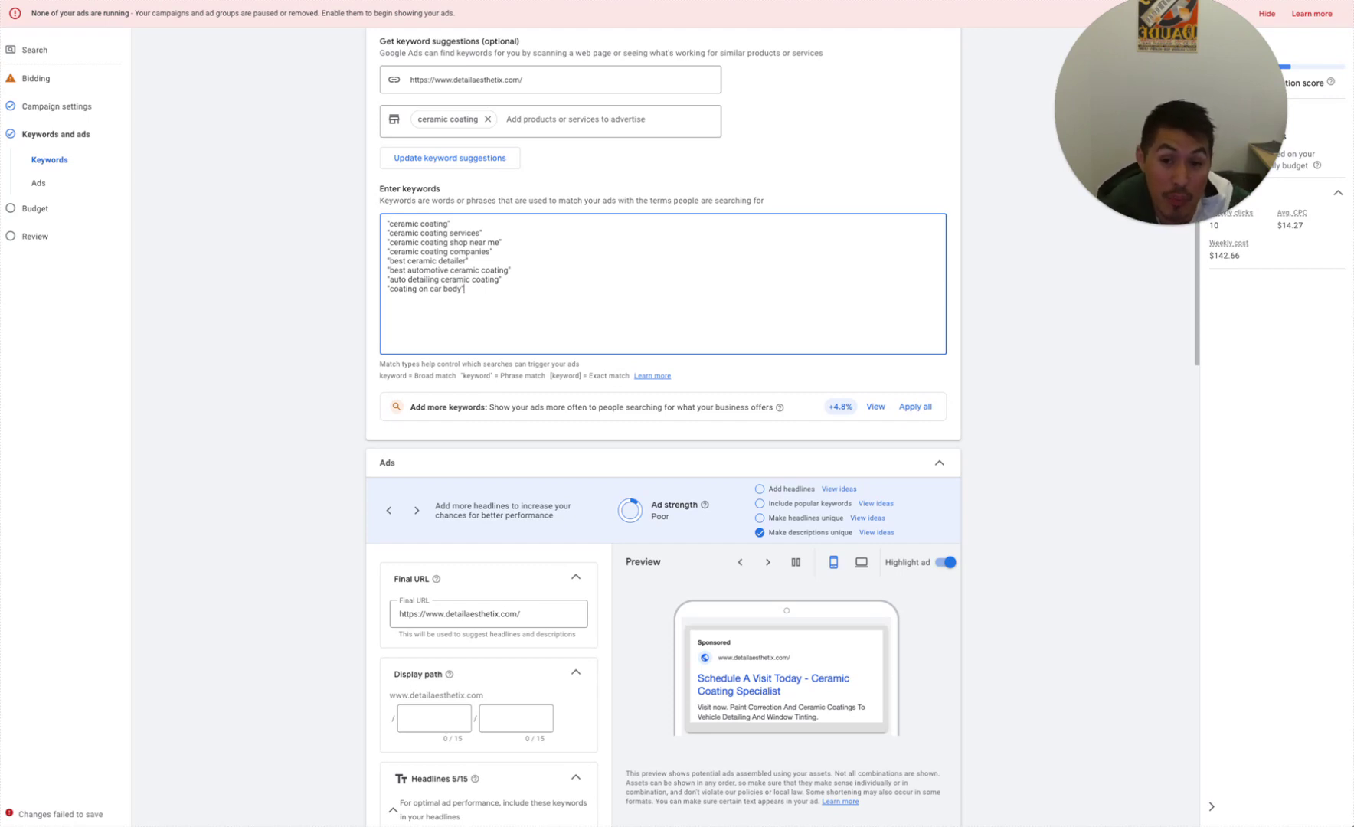
# Delete the 'coating on car body' keyword from the list
pyautogui.tripleClick(434, 223)
pyautogui.tripleClick(428, 289)
pyautogui.click(434, 282)
pyautogui.tripleClick(434, 281)
pyautogui.tripleClick(429, 290)
pyautogui.press('BackSpace')
pyautogui.press('BackSpace')
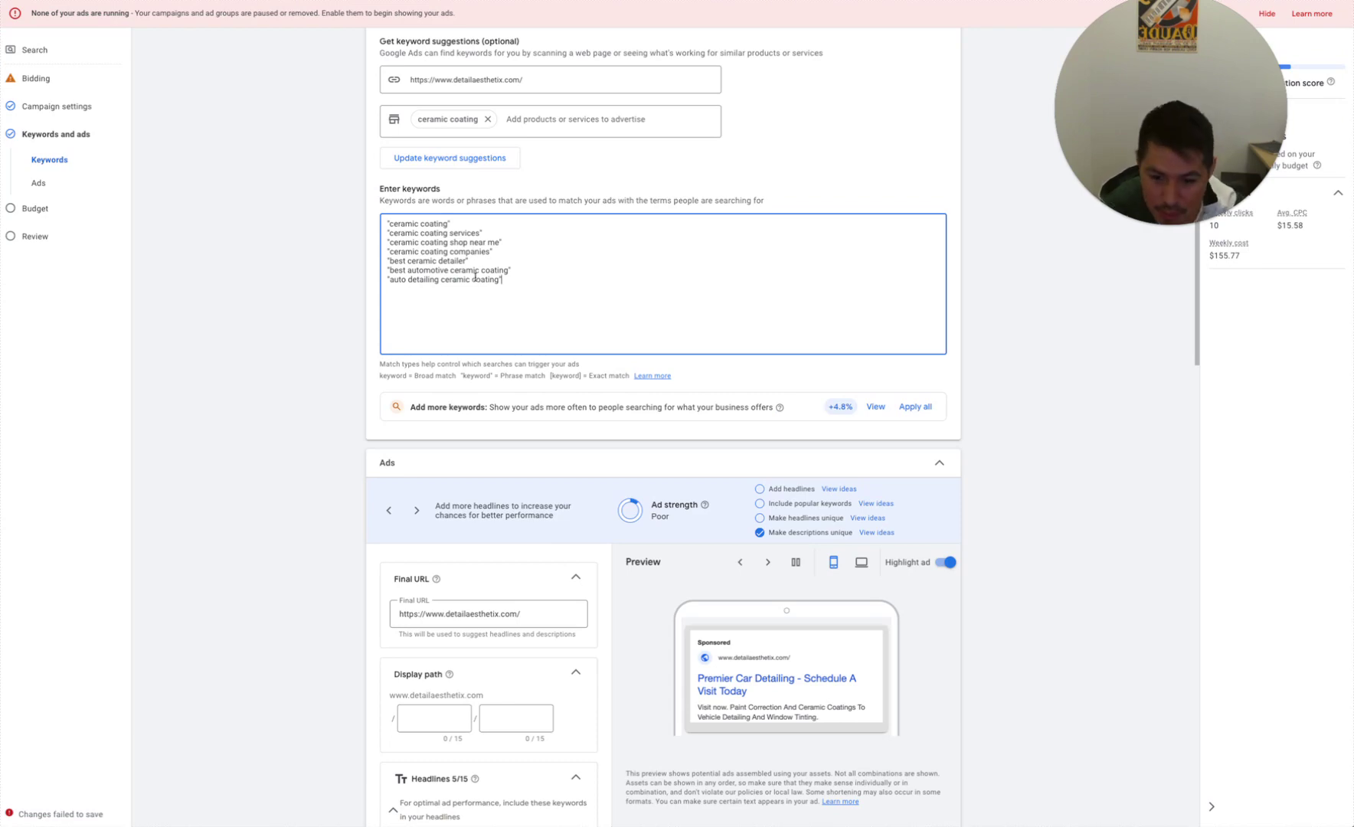
# Change headline 1 to 'Ceramic Coating' and headline 2 to 'Detail Aesthetix'
pyautogui.scroll(-5, 476, 277)
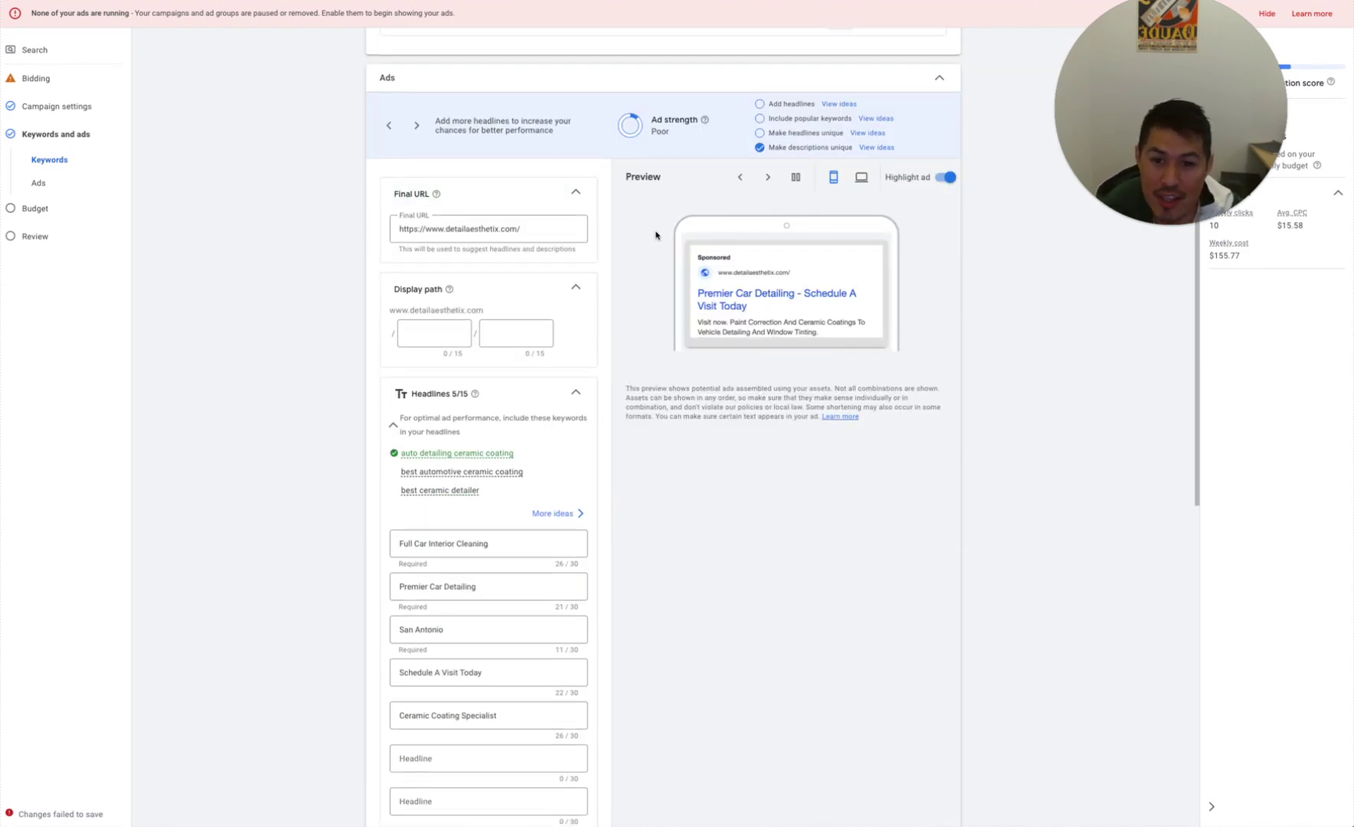
pyautogui.scroll(-4, 538, 302)
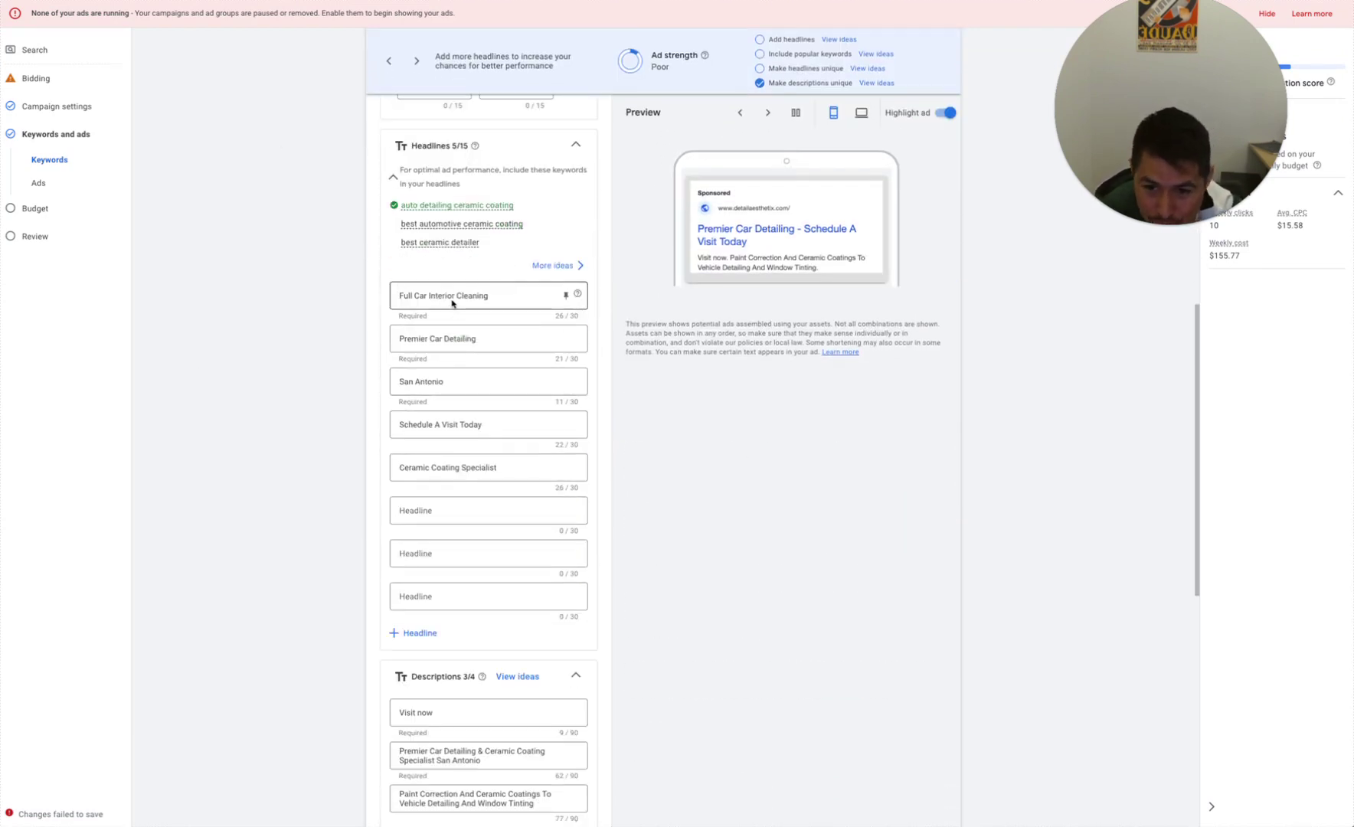
pyautogui.click(457, 298)
pyautogui.tripleClick(456, 298)
pyautogui.write('Ceramic Coating')
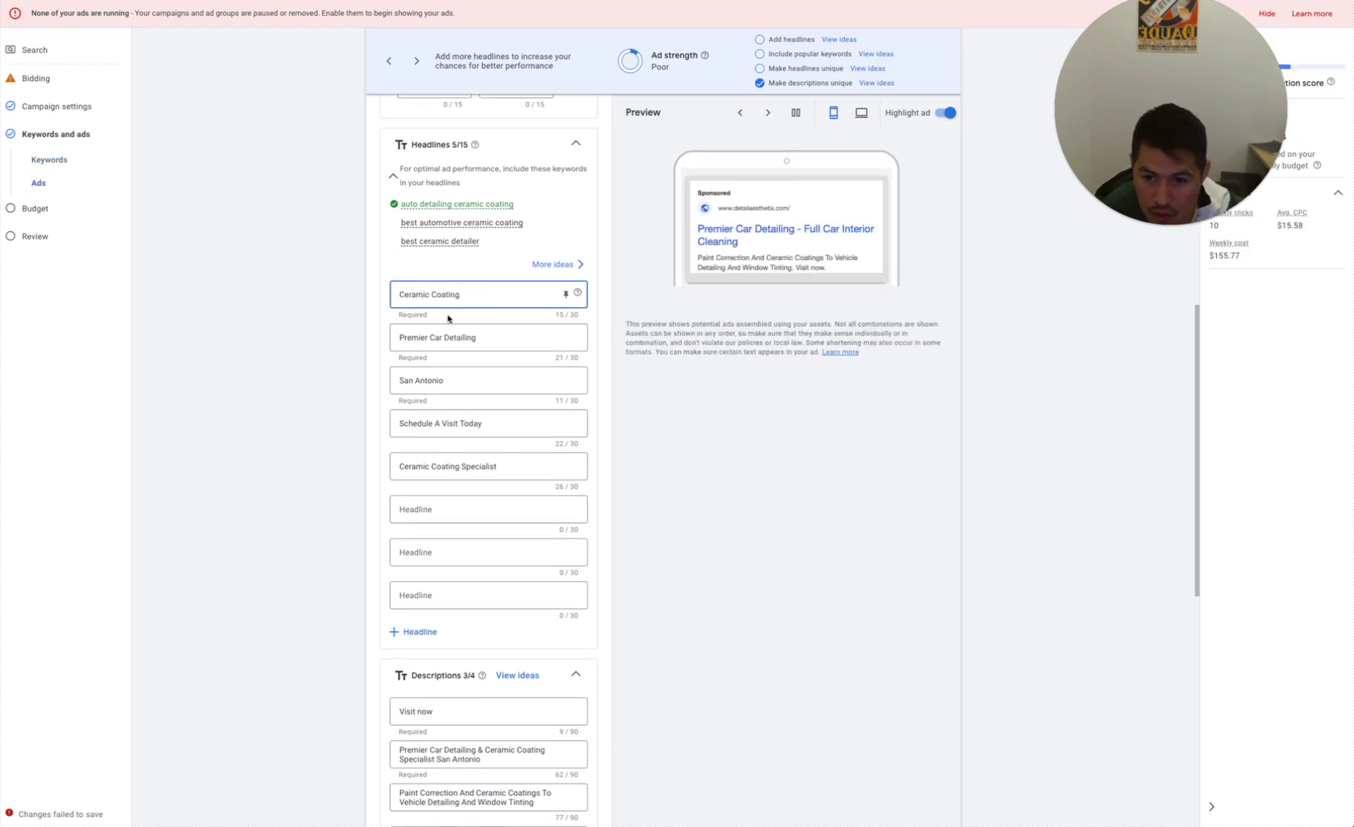
pyautogui.tripleClick(436, 341)
pyautogui.write('Deat')
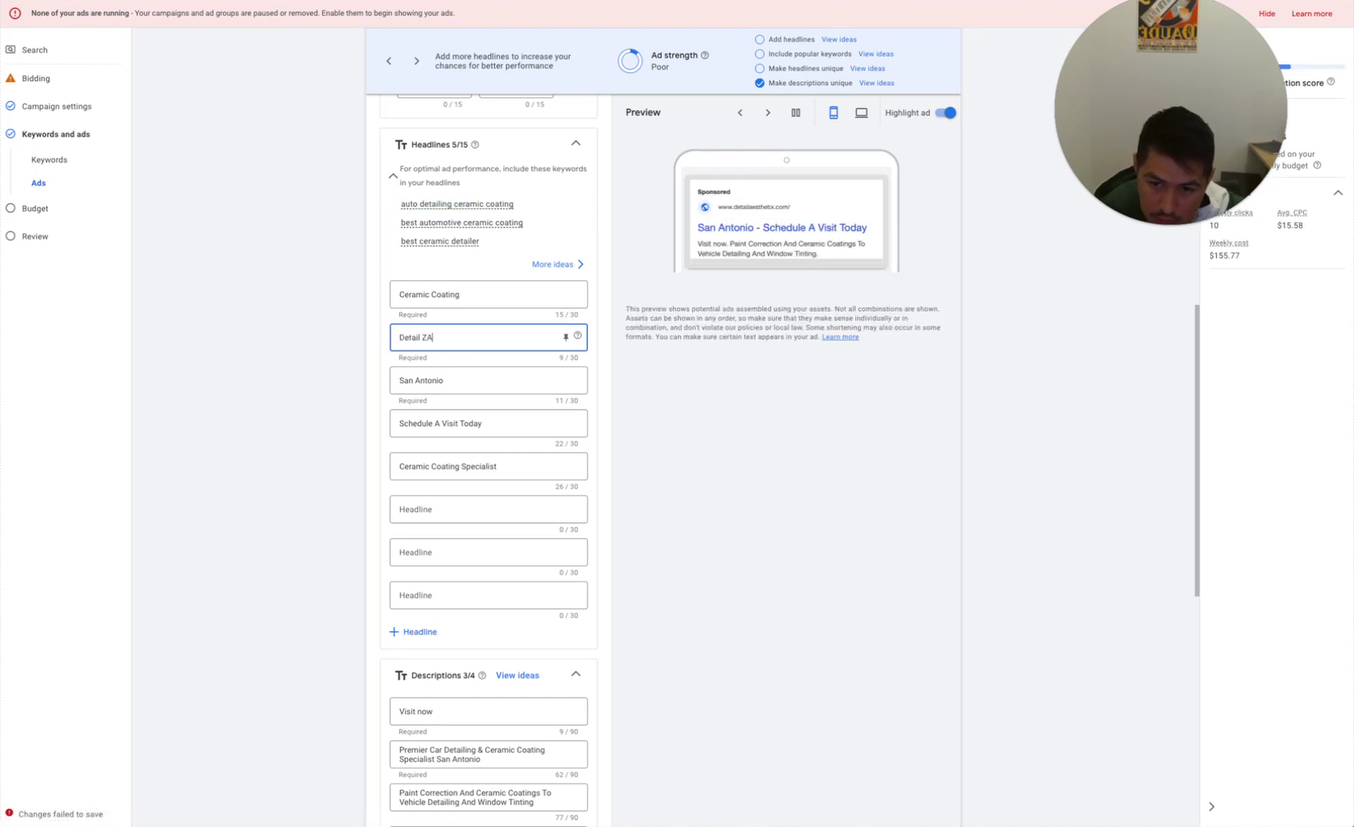
pyautogui.write('il Aesh')
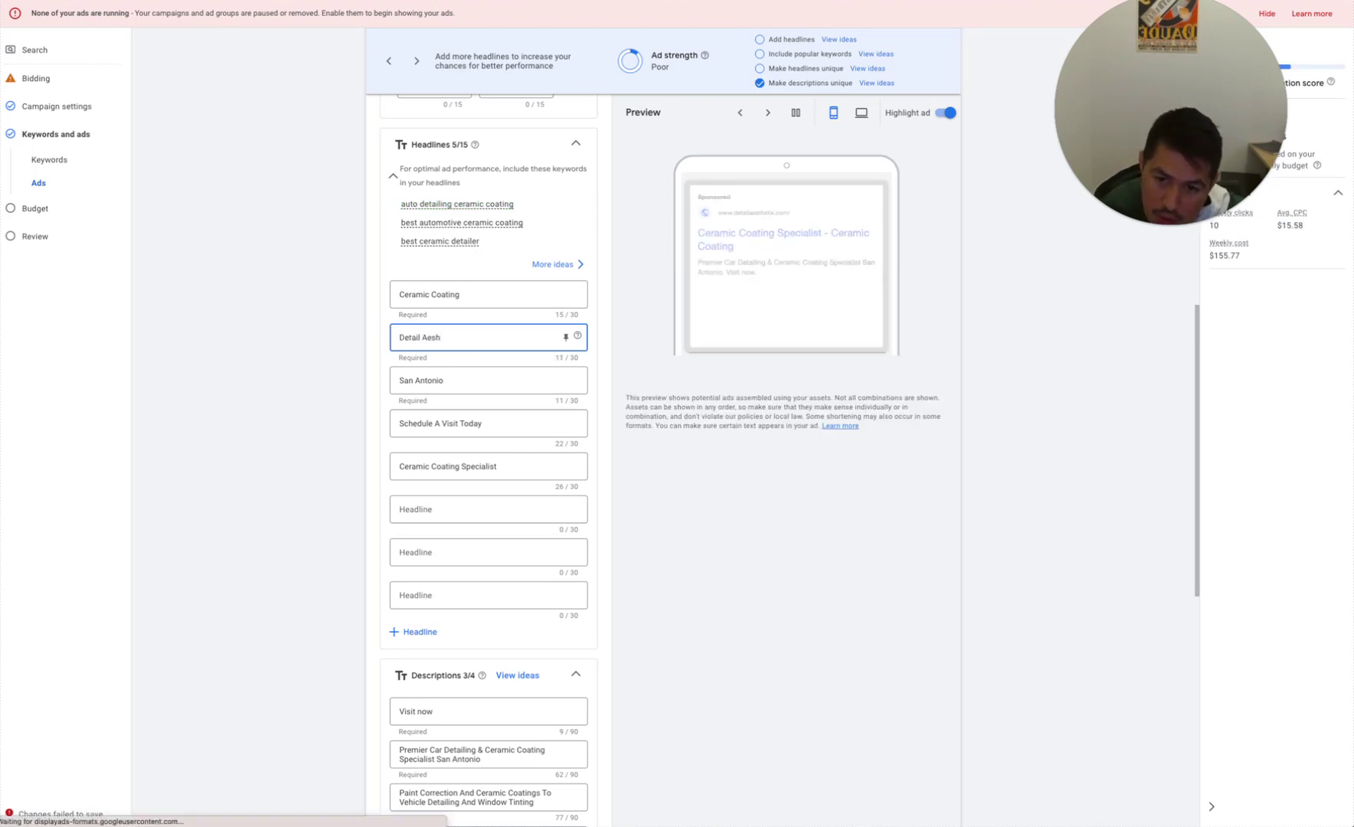
pyautogui.write('thetix')
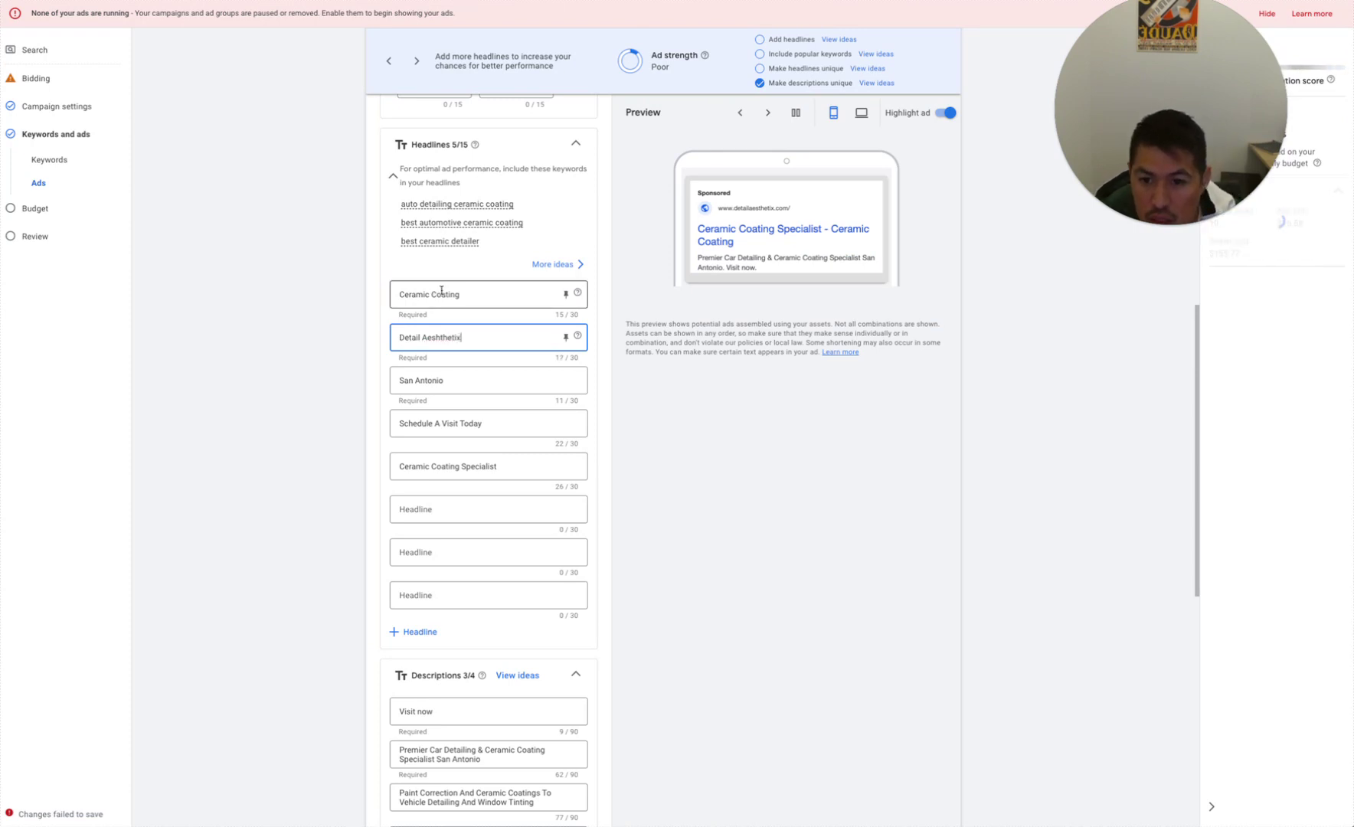
pyautogui.click(495, 380)
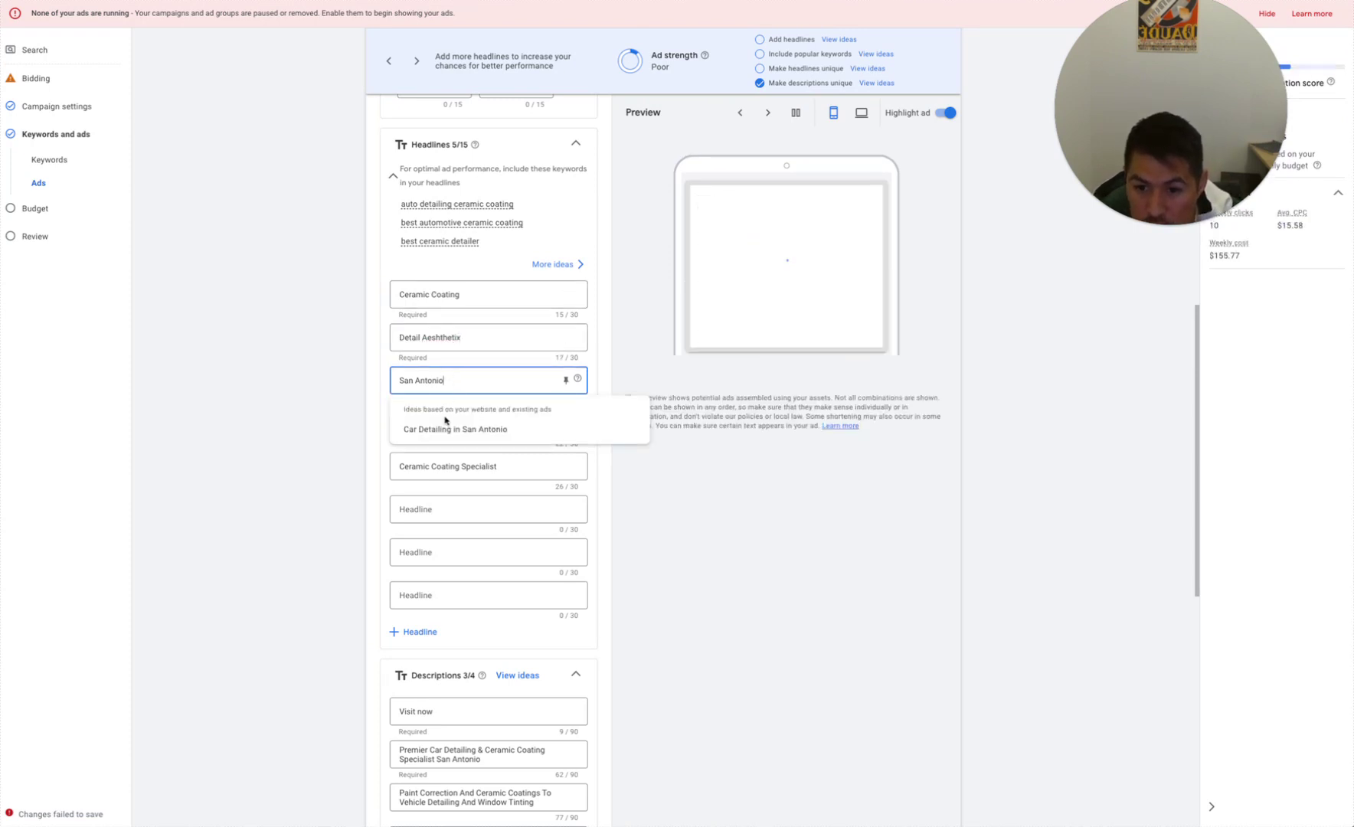
pyautogui.click(446, 429)
pyautogui.doubleClick(451, 338)
pyautogui.write('Aesthet')
# Rewrite headline 3 as 'Ceramic Coating San Antonio' and replace 'Schedule A Visit Today' with 'Call Toady'
pyautogui.click(448, 380)
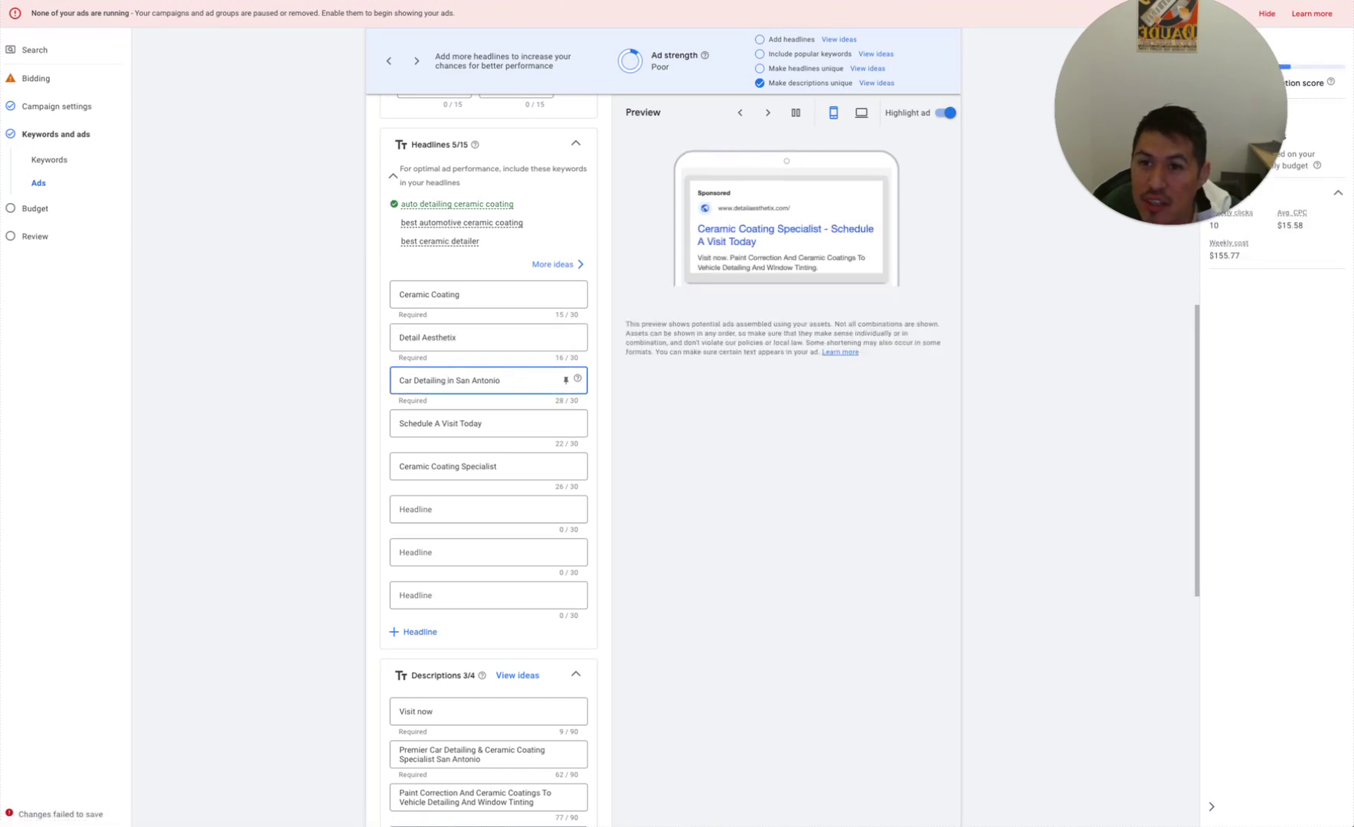
pyautogui.hotkey('ctrl', 'Tab')
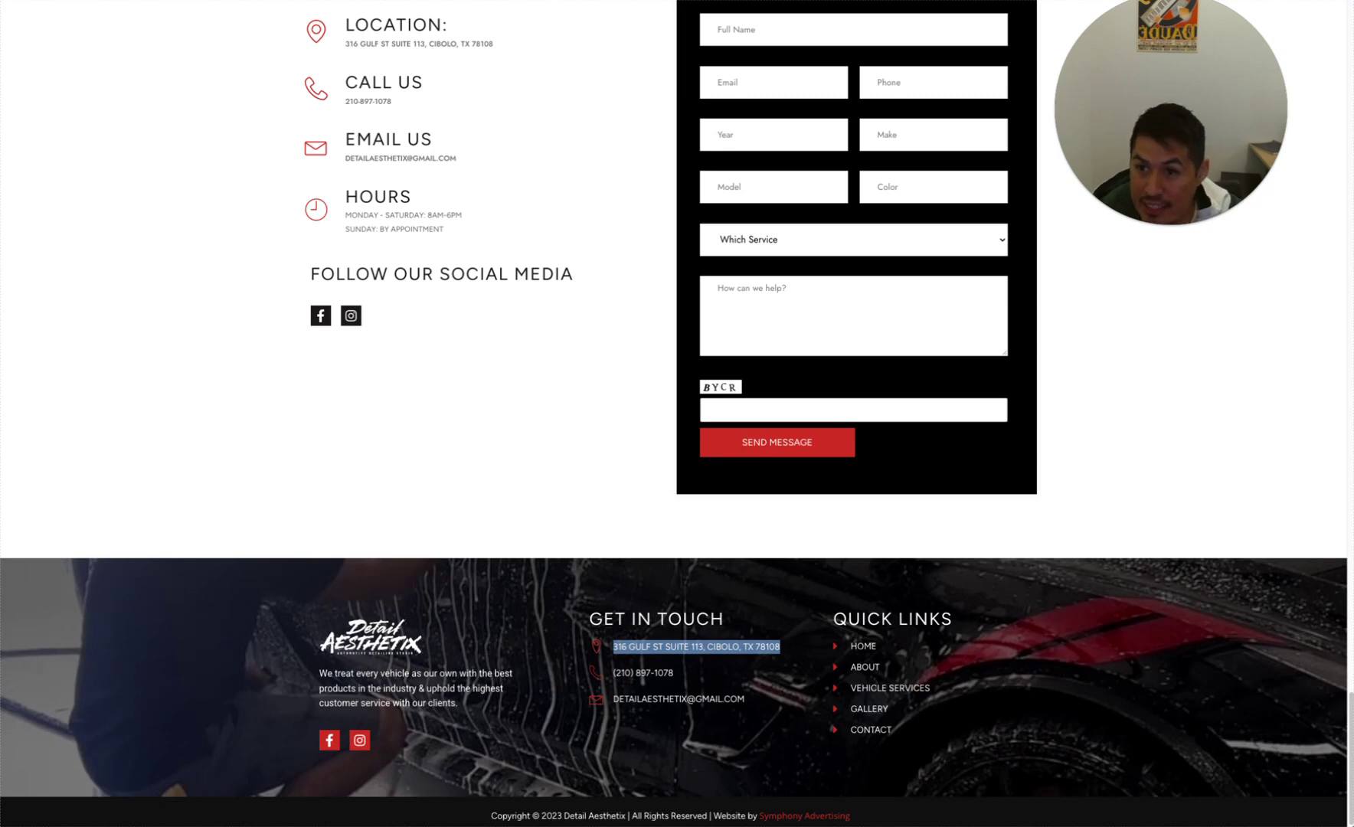
pyautogui.hotkey('ctrl', 'Tab')
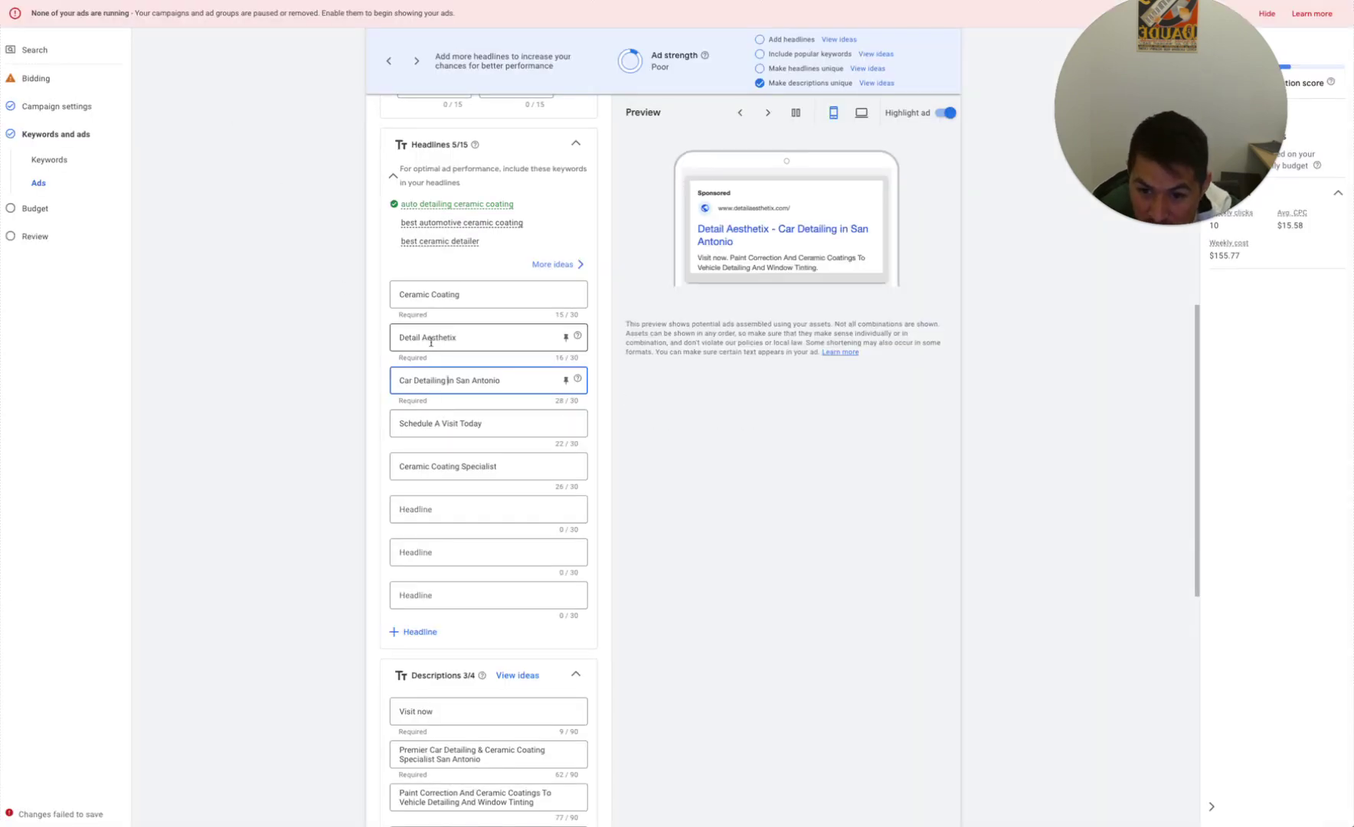
pyautogui.hotkey('ctrl', 'a')
pyautogui.write('Ceramic Coating')
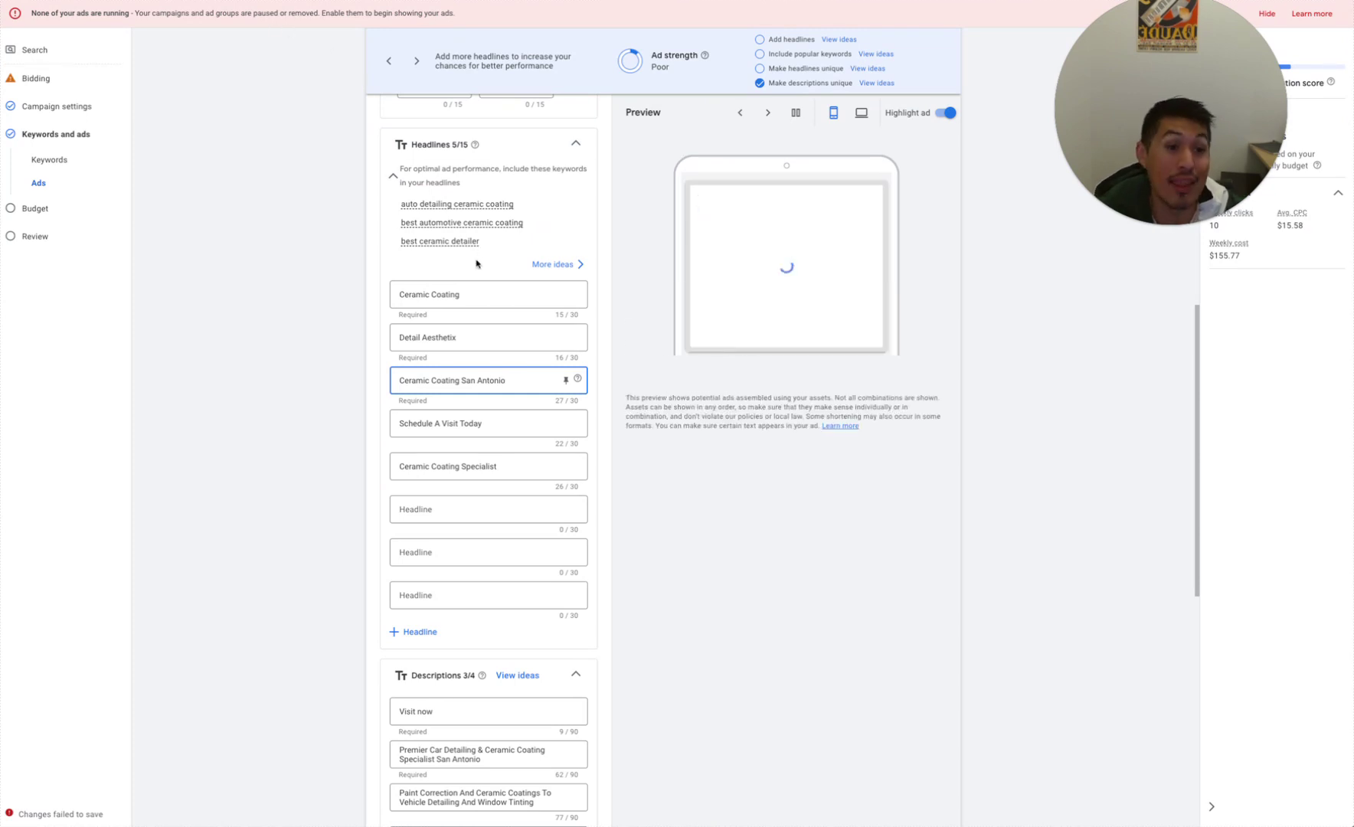
pyautogui.tripleClick(486, 423)
pyautogui.write('Call Toady')
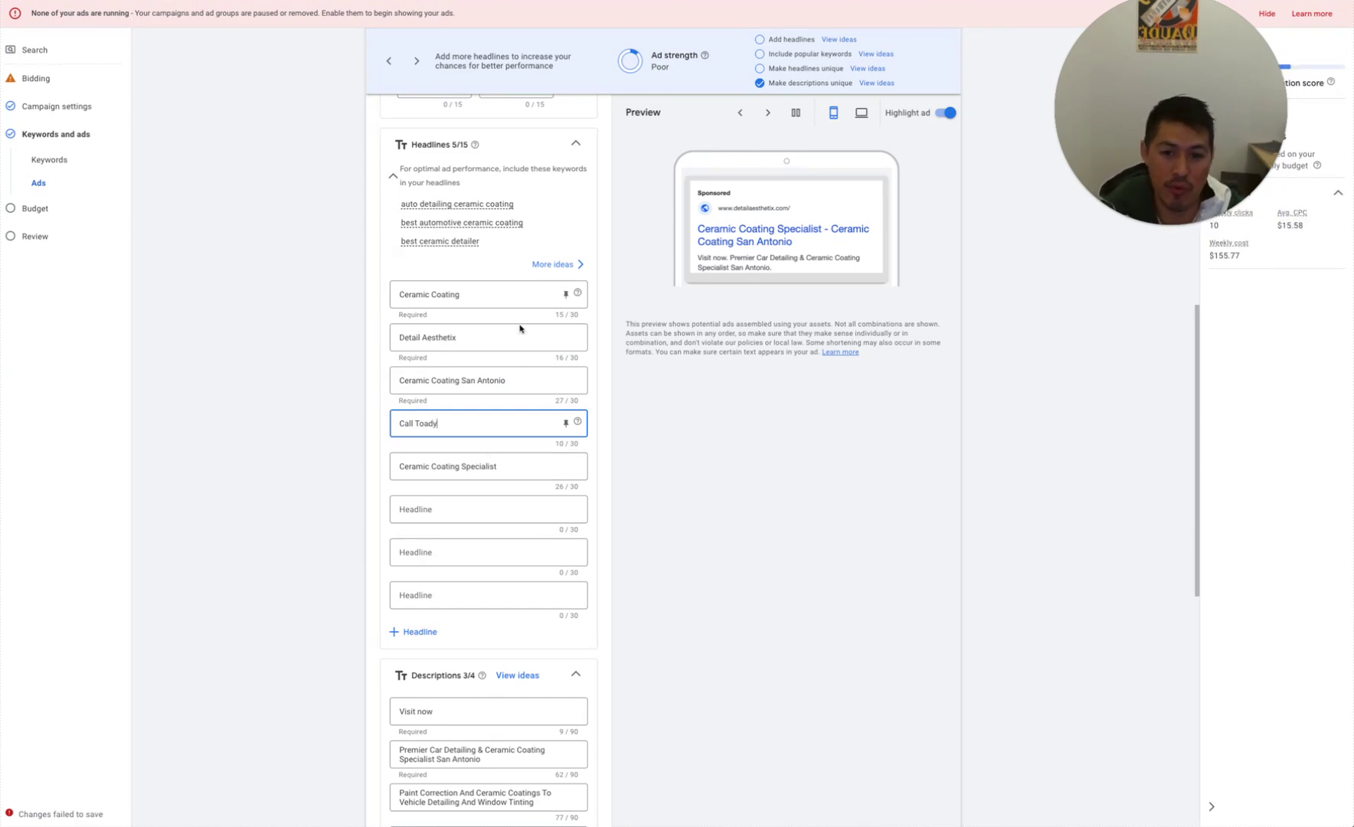
# Delete the 'Visit now' ad description
pyautogui.scroll(-4, 505, 483)
pyautogui.click(460, 448)
pyautogui.tripleClick(461, 446)
pyautogui.press('BackSpace')
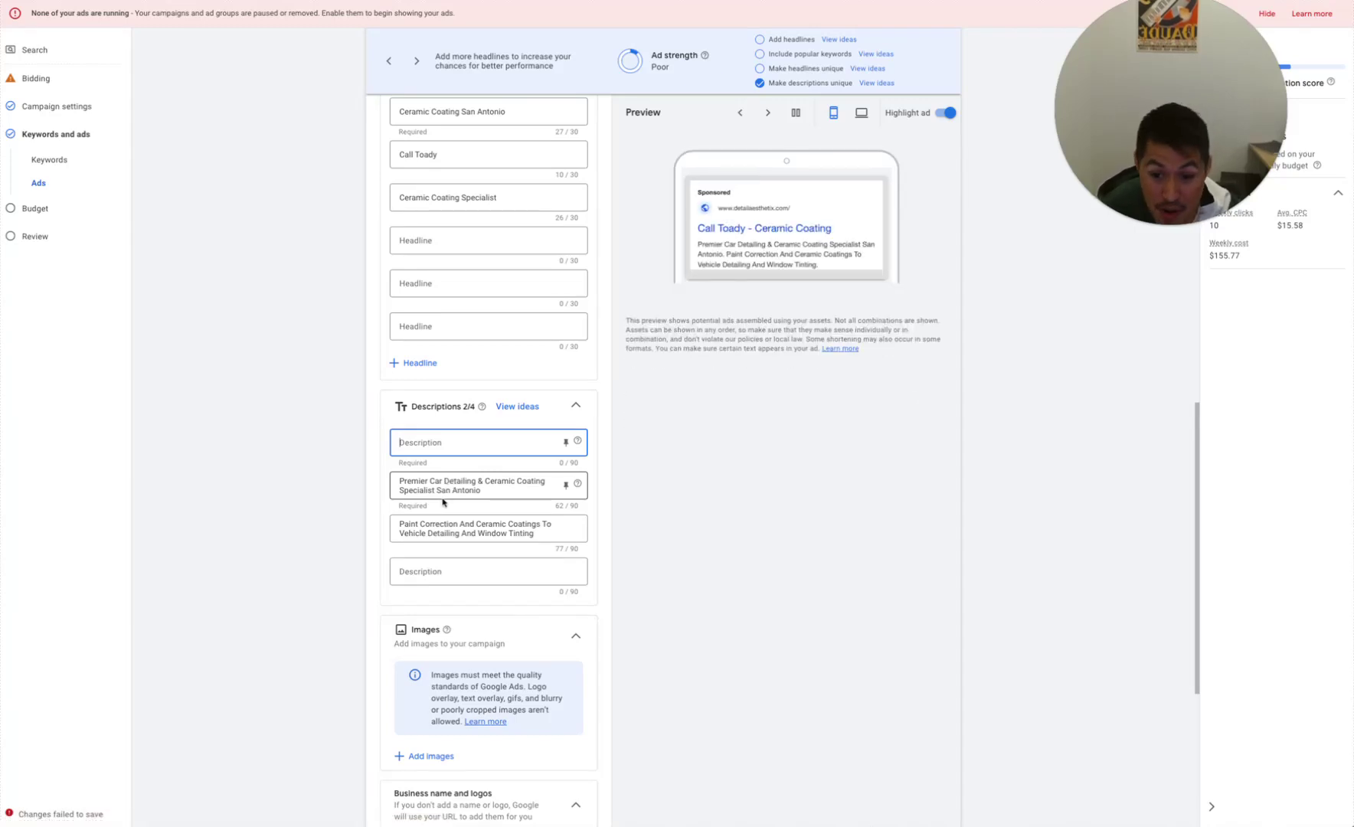
# Trim the third description's extra words so it reads 'Paint Correction And Ceramic Coating'
pyautogui.moveTo(500, 491); pyautogui.dragTo(378, 471)
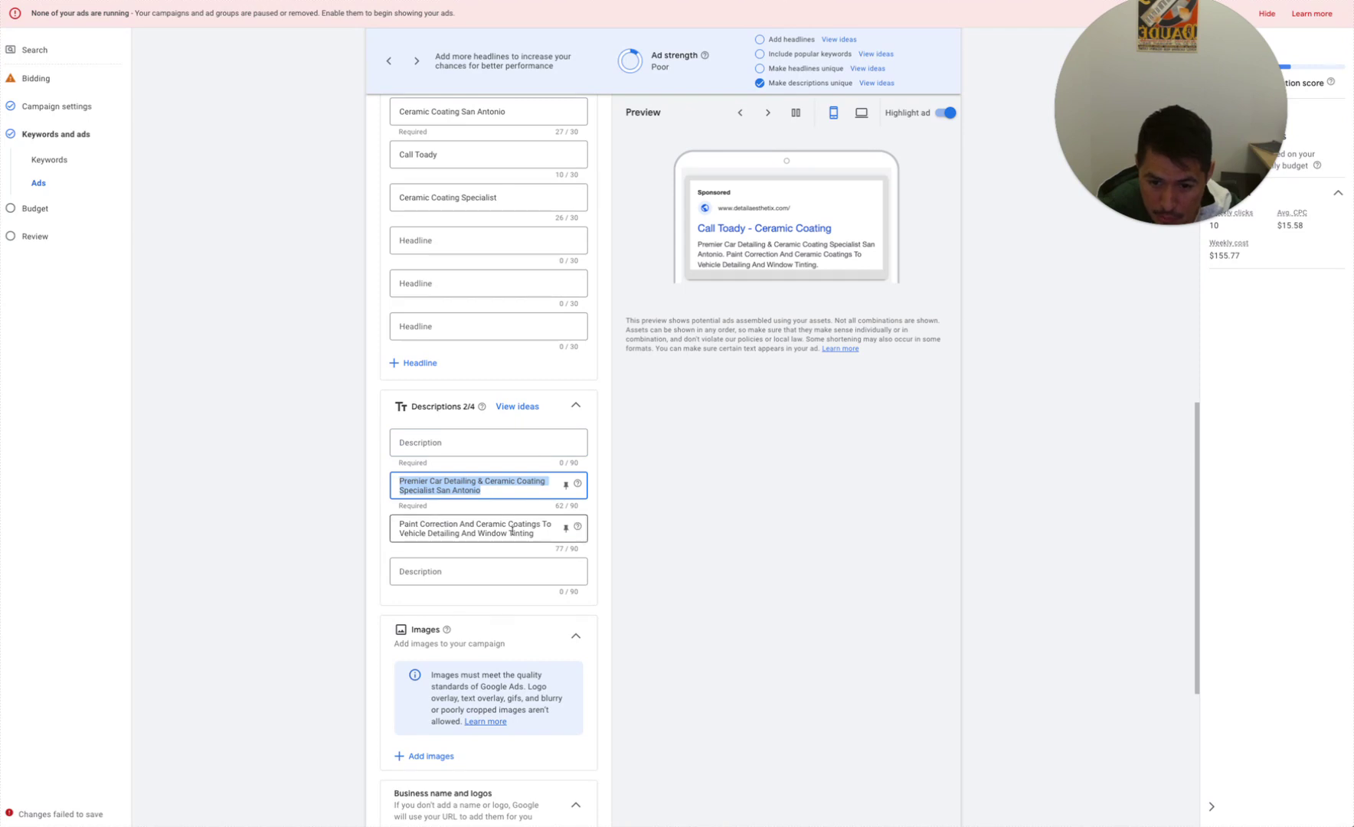
pyautogui.moveTo(542, 531); pyautogui.dragTo(388, 537)
pyautogui.press('BackSpace')
pyautogui.press('BackSpace')
pyautogui.press('BackSpace')
pyautogui.press('BackSpace')
pyautogui.press('BackSpace')
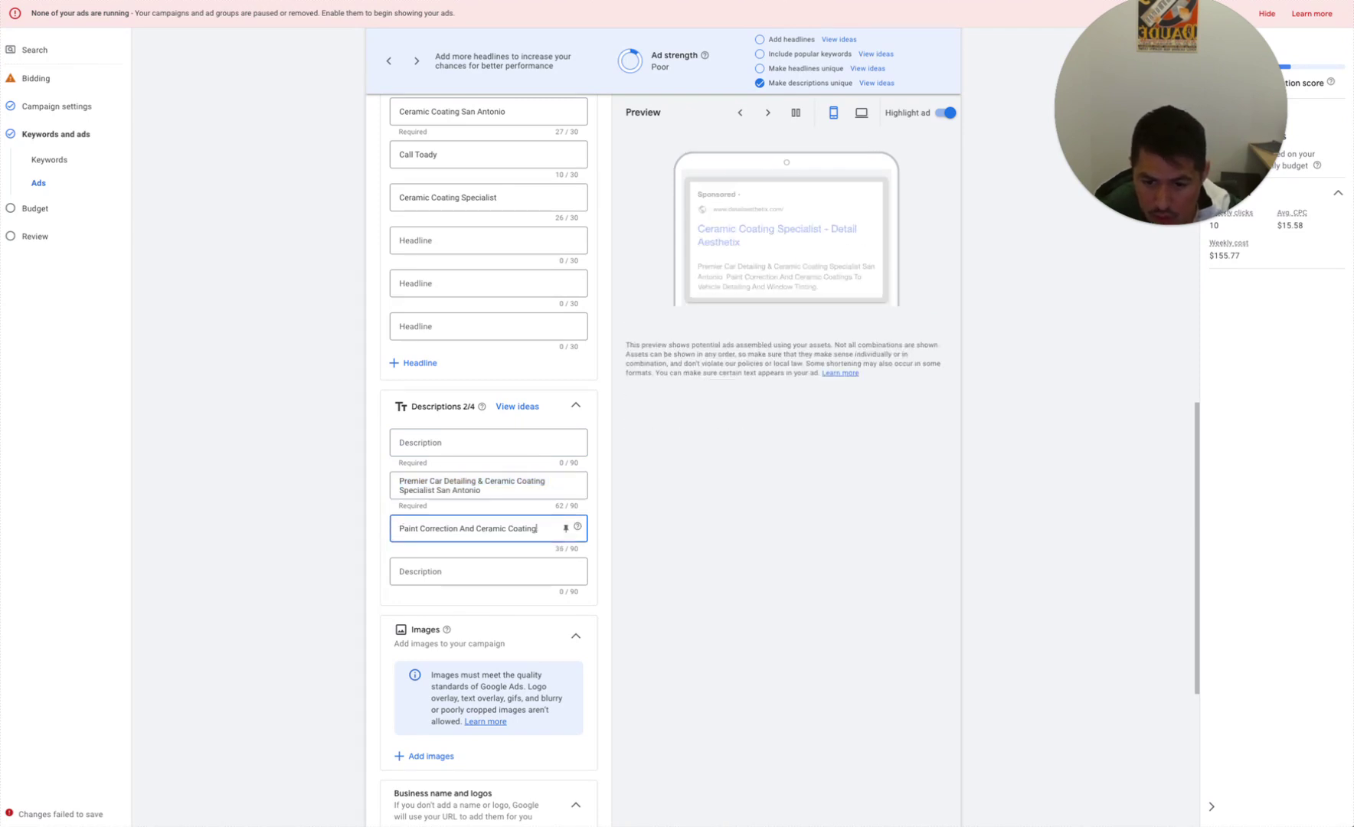
pyautogui.scroll(-2, 357, 483)
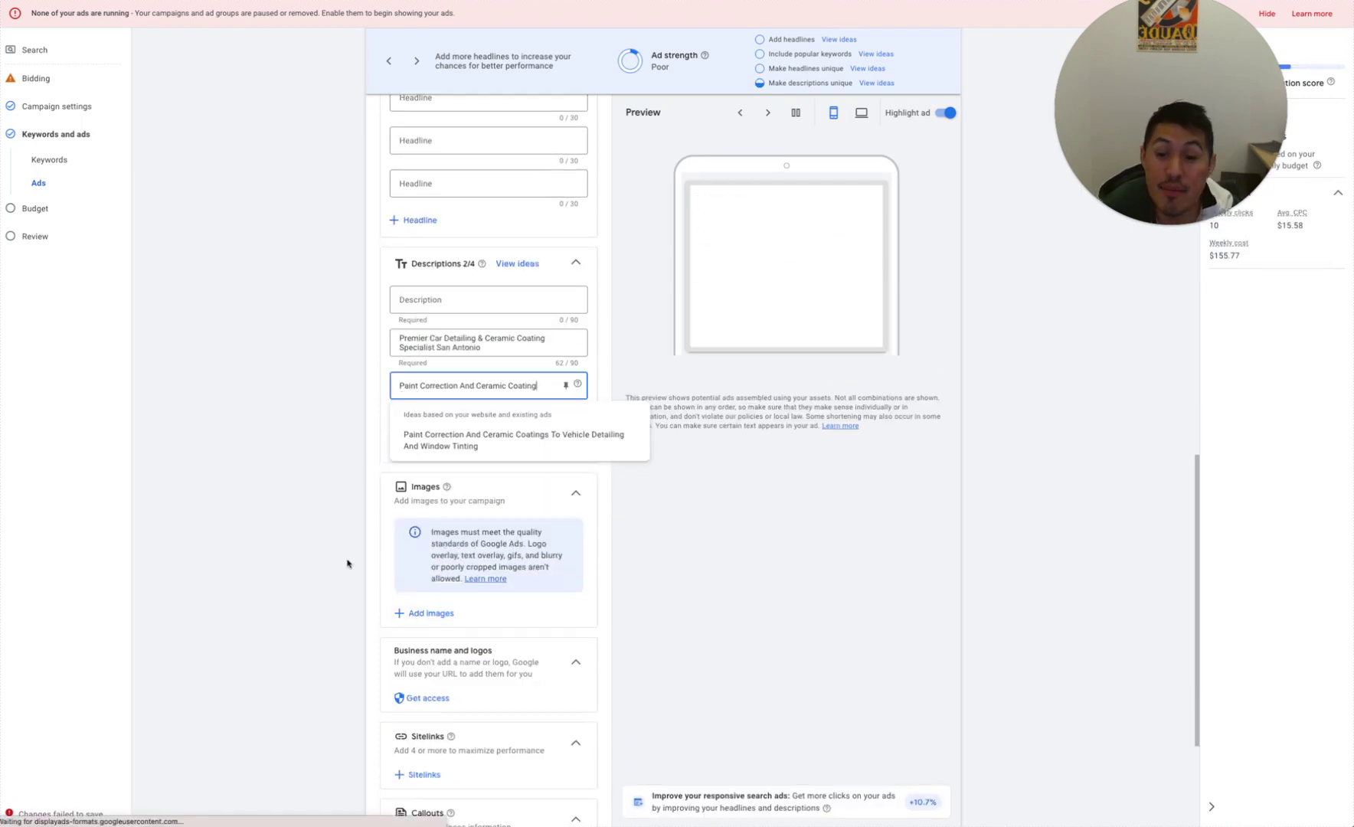
pyautogui.scroll(-1, 357, 599)
pyautogui.scroll(-1, 459, 689)
pyautogui.scroll(-1, 412, 674)
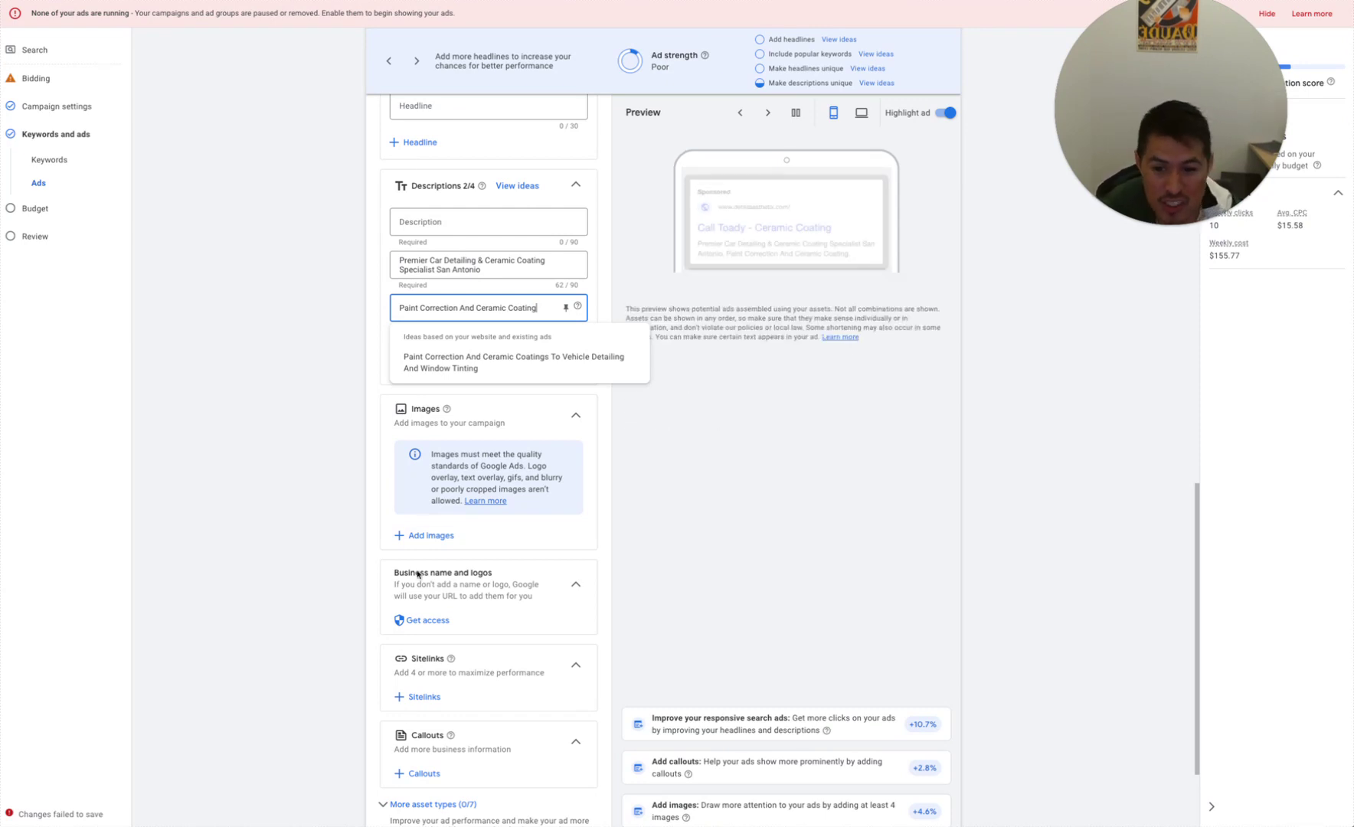
pyautogui.scroll(-1, 414, 512)
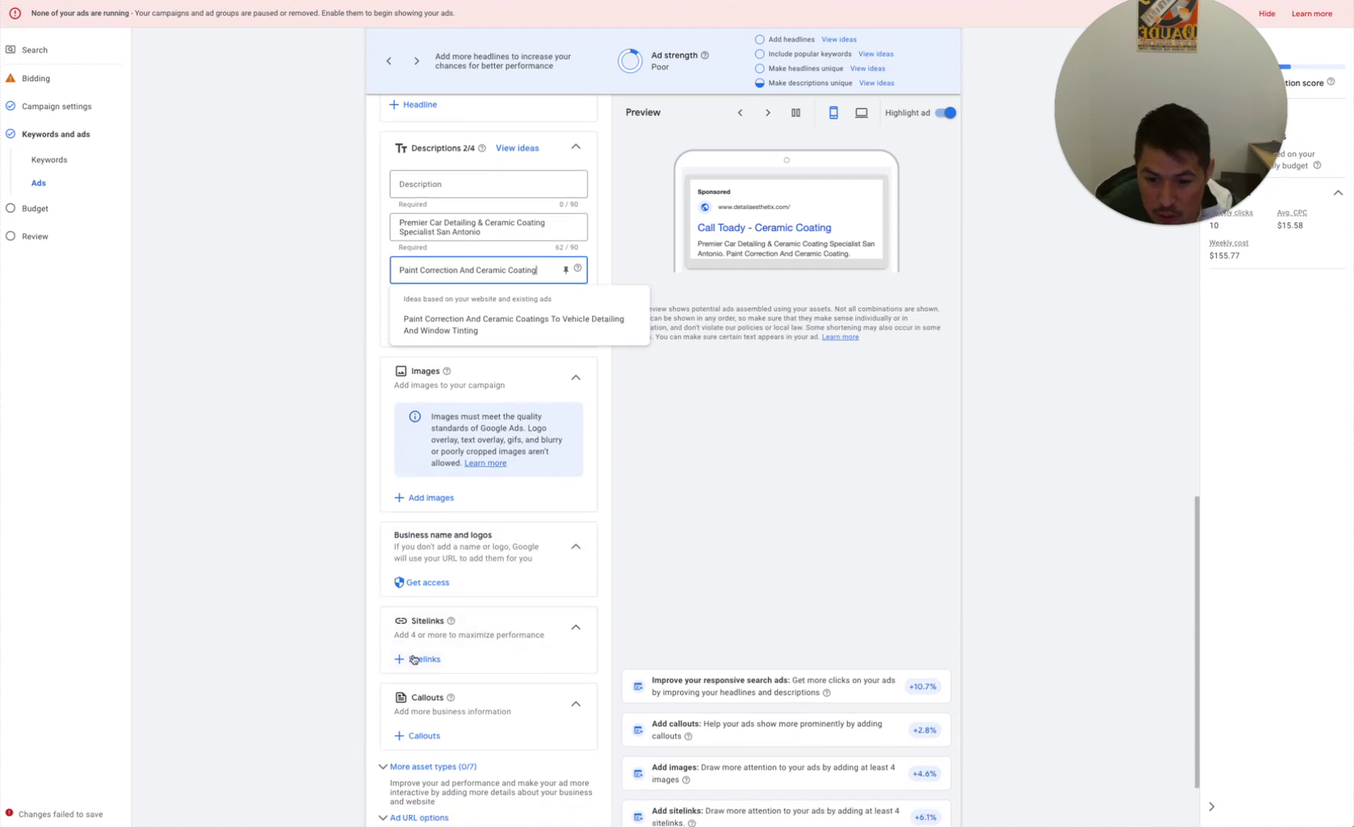
# Attach the Ceramic Coating, Home, Contact Us and About sitelinks to the campaign
pyautogui.click(418, 658)
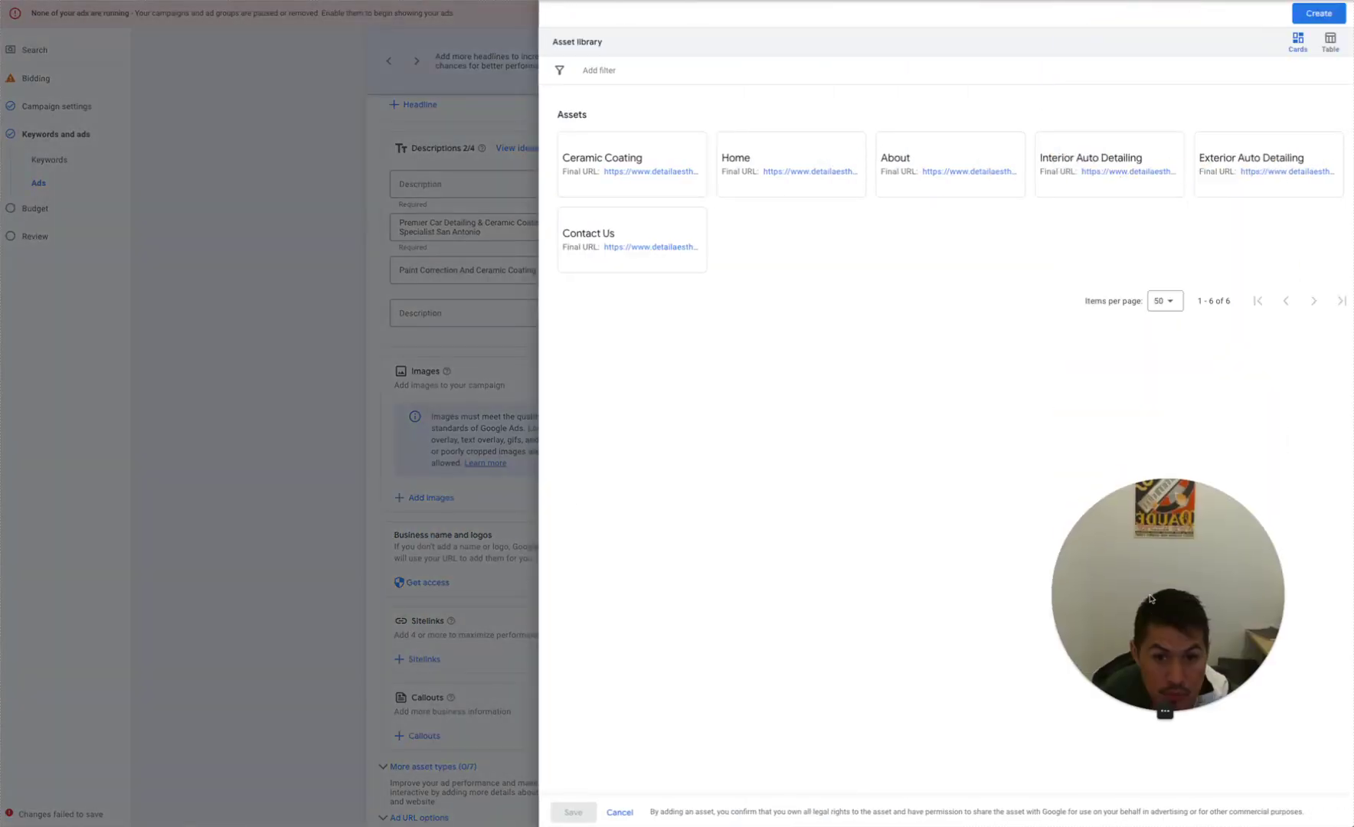
pyautogui.click(653, 151)
pyautogui.click(772, 155)
pyautogui.click(605, 227)
pyautogui.click(889, 149)
pyautogui.click(573, 813)
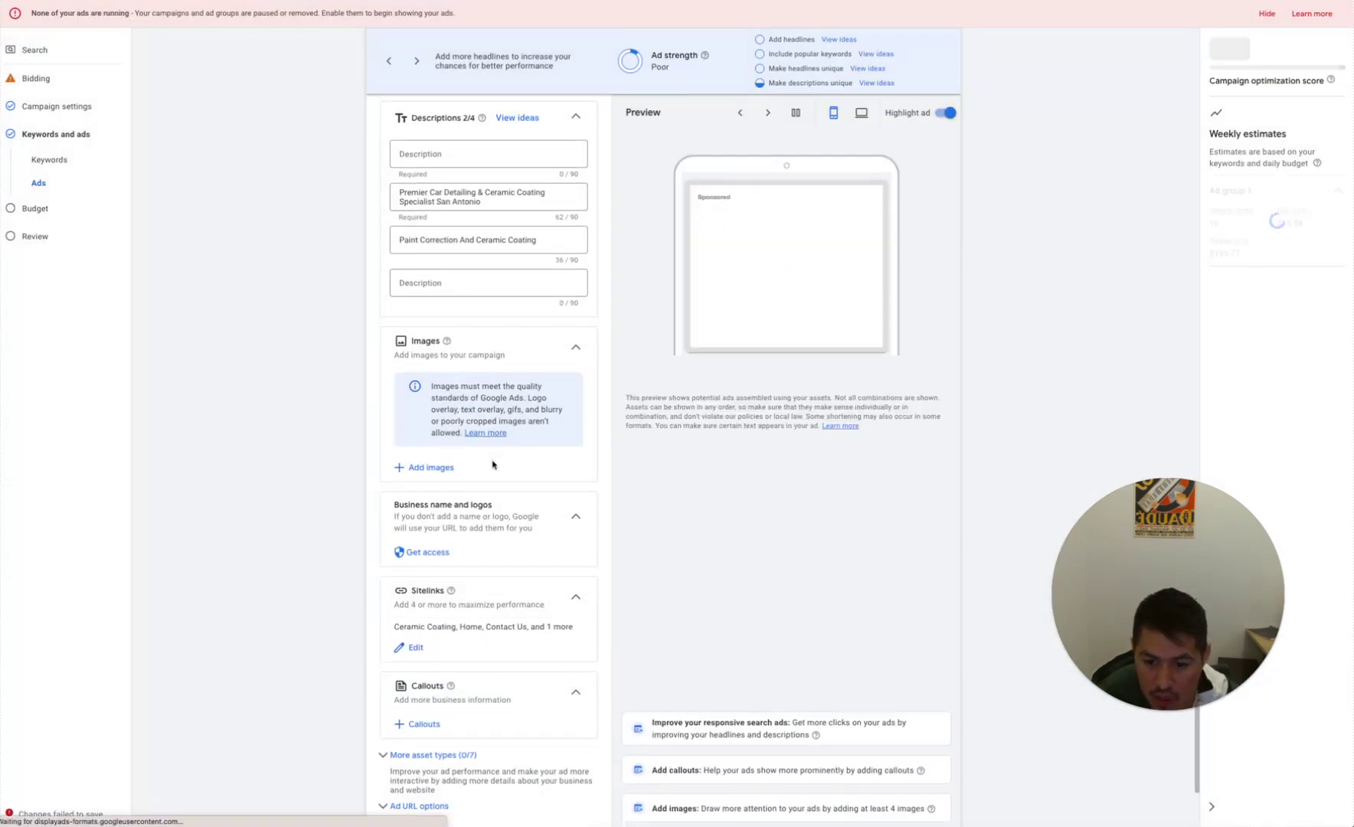
# Start a new call asset, leaving the disapproved existing phone number unselected
pyautogui.scroll(-2, 493, 381)
pyautogui.click(444, 659)
pyautogui.scroll(-1, 476, 413)
pyautogui.scroll(-2, 477, 414)
pyautogui.click(412, 662)
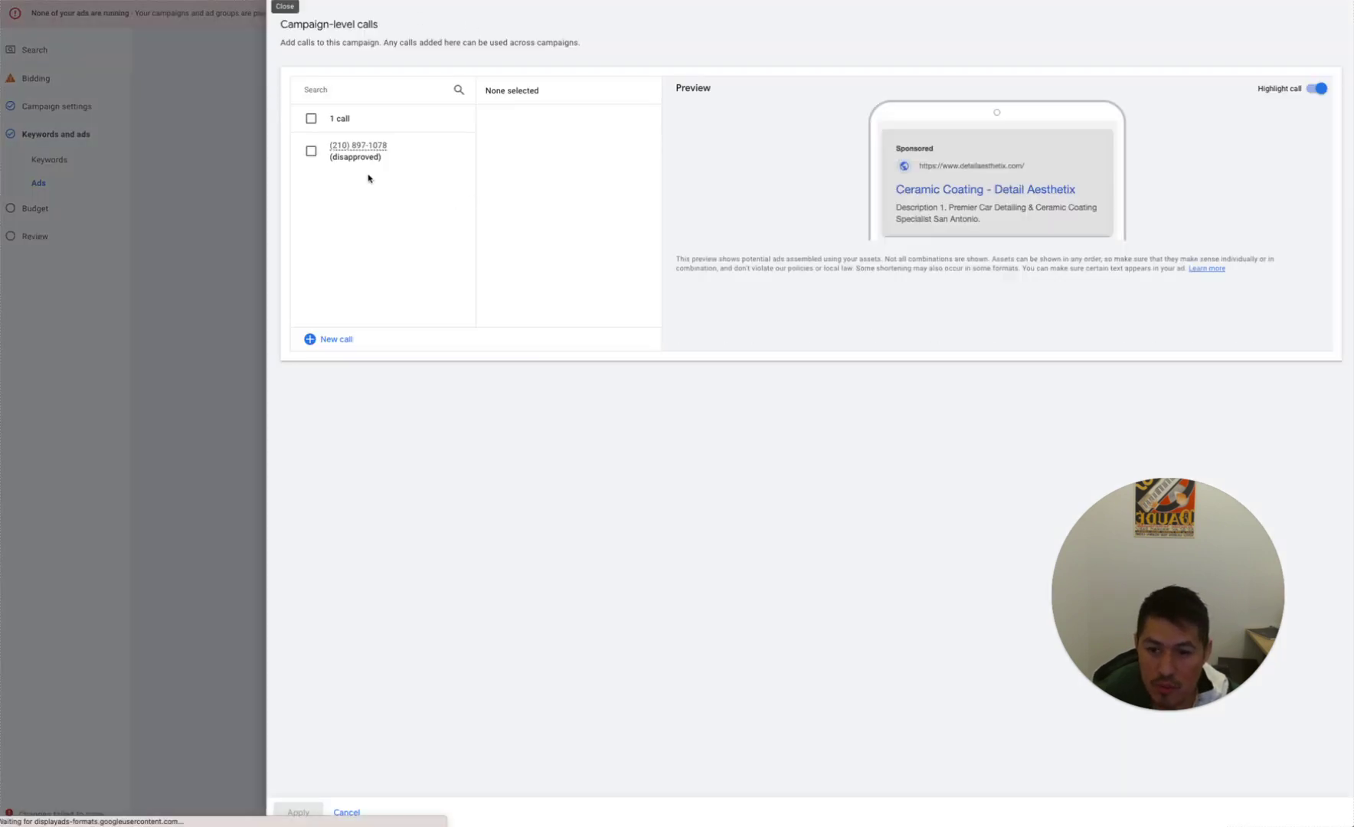
pyautogui.click(311, 151)
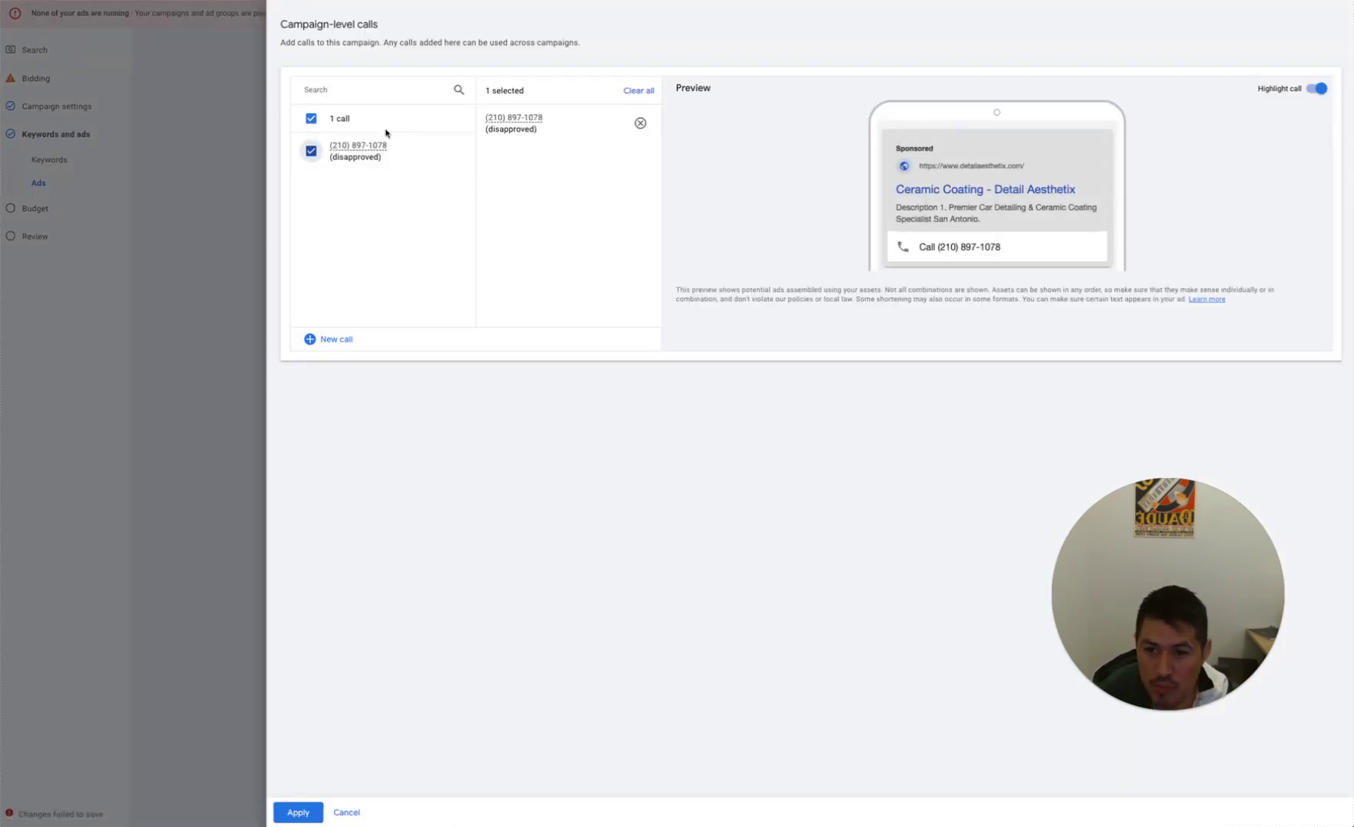
pyautogui.click(311, 151)
pyautogui.click(324, 341)
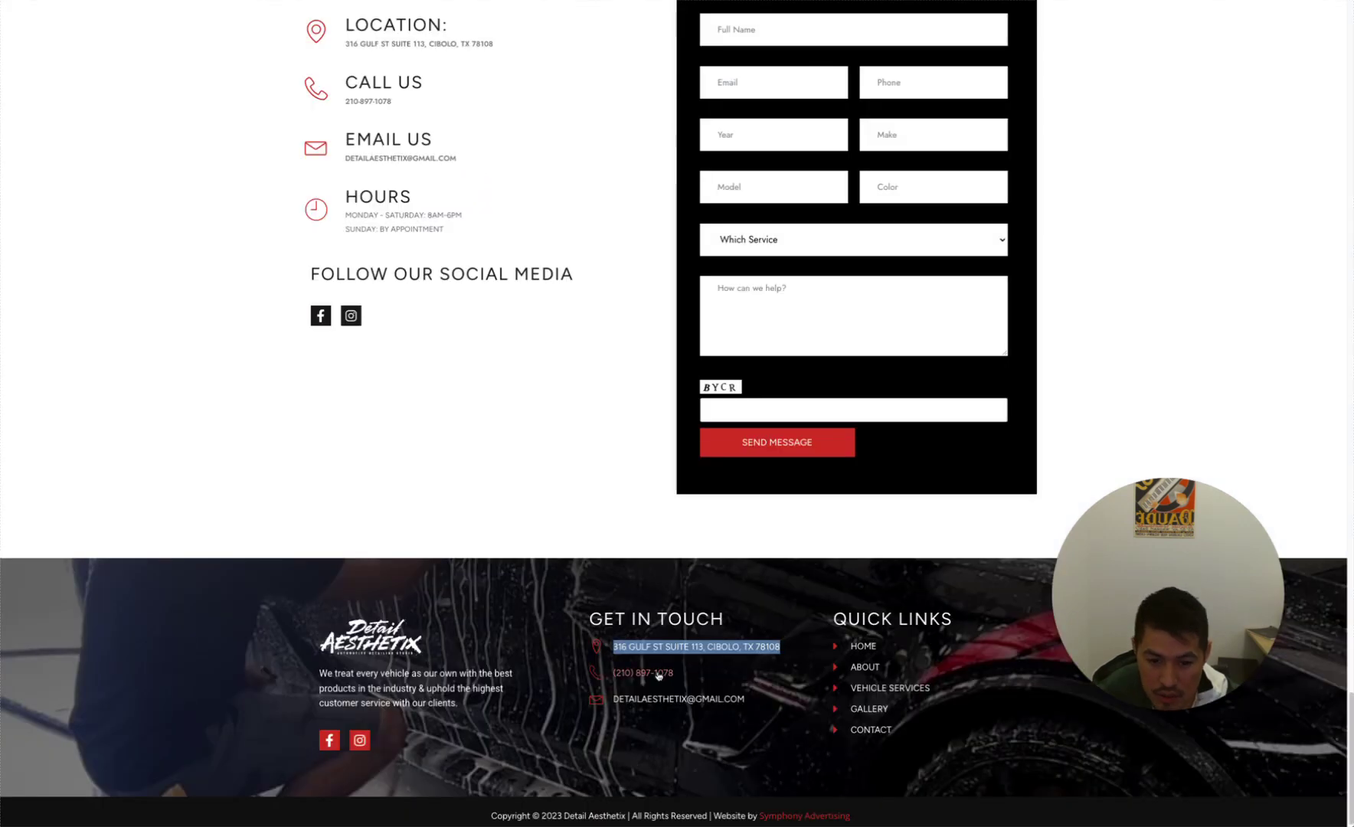
# Copy the business phone number from the website, paste it into the call asset, save and apply
pyautogui.rightClick(657, 670)
pyautogui.click(529, 650)
pyautogui.moveTo(611, 673); pyautogui.dragTo(674, 673)
pyautogui.hotkey('ctrl', 'c')
pyautogui.rightClick(640, 674)
pyautogui.click(659, 674)
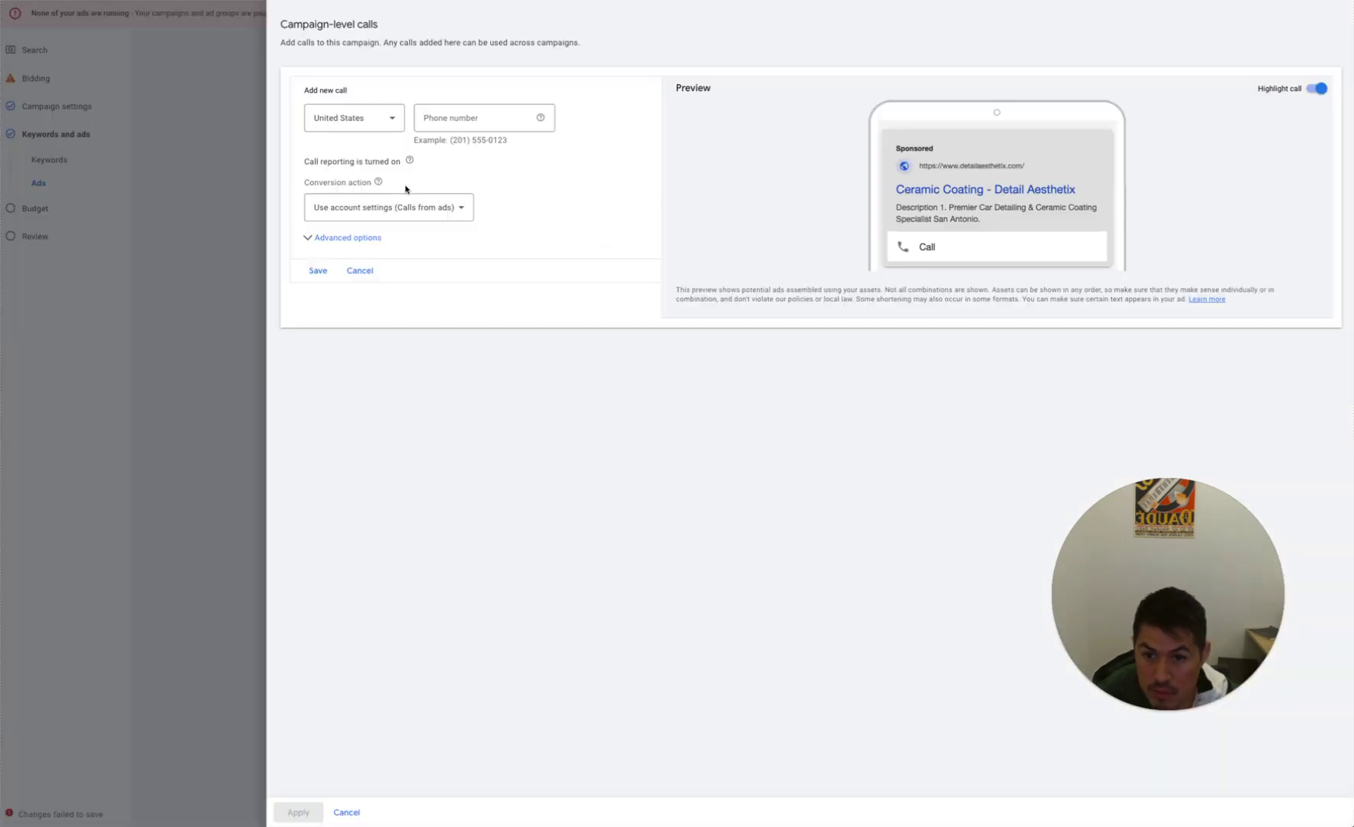
pyautogui.click(484, 115)
pyautogui.hotkey('ctrl', 'v')
pyautogui.click(314, 270)
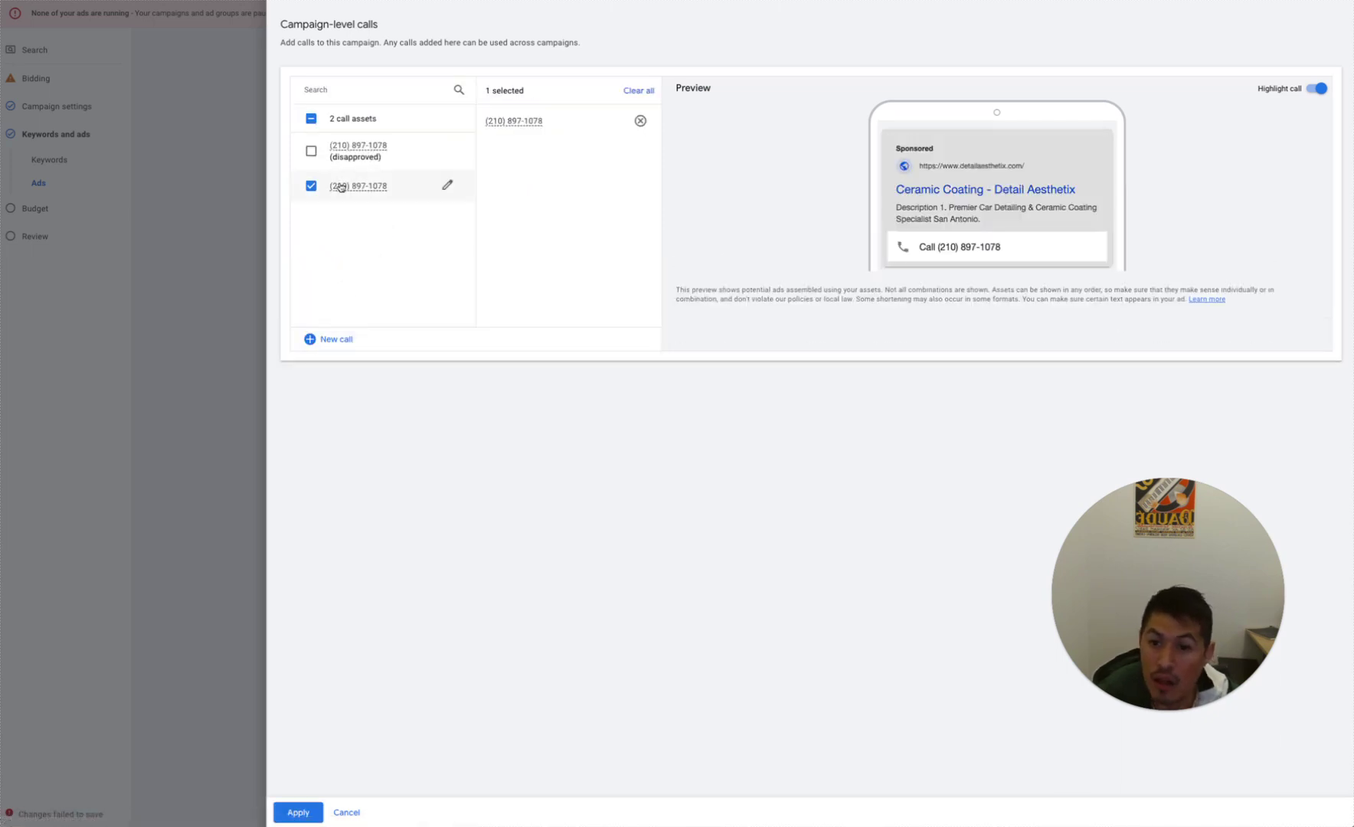
pyautogui.click(285, 815)
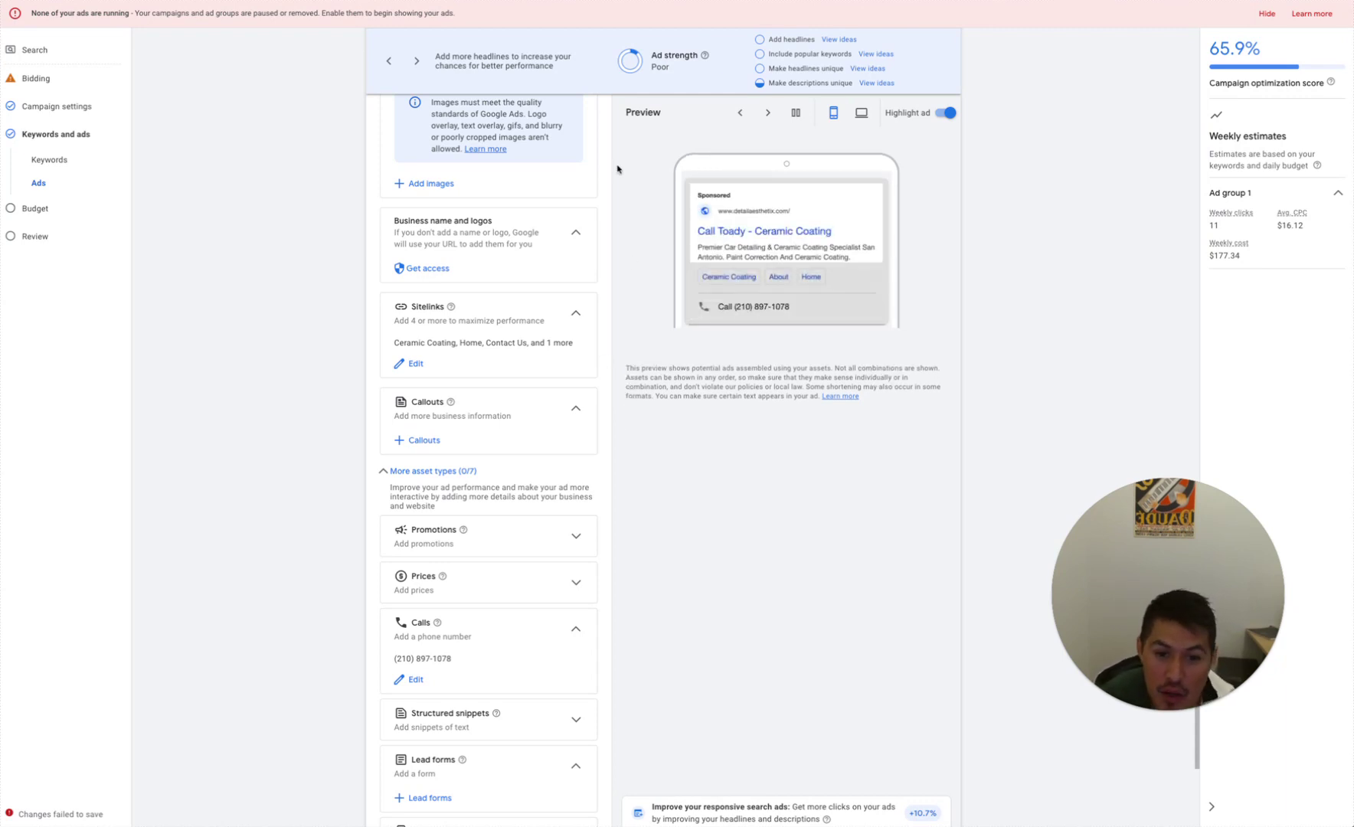
# Correct the headline 'Call Toady' to 'Call Today'
pyautogui.scroll(10, 481, 268)
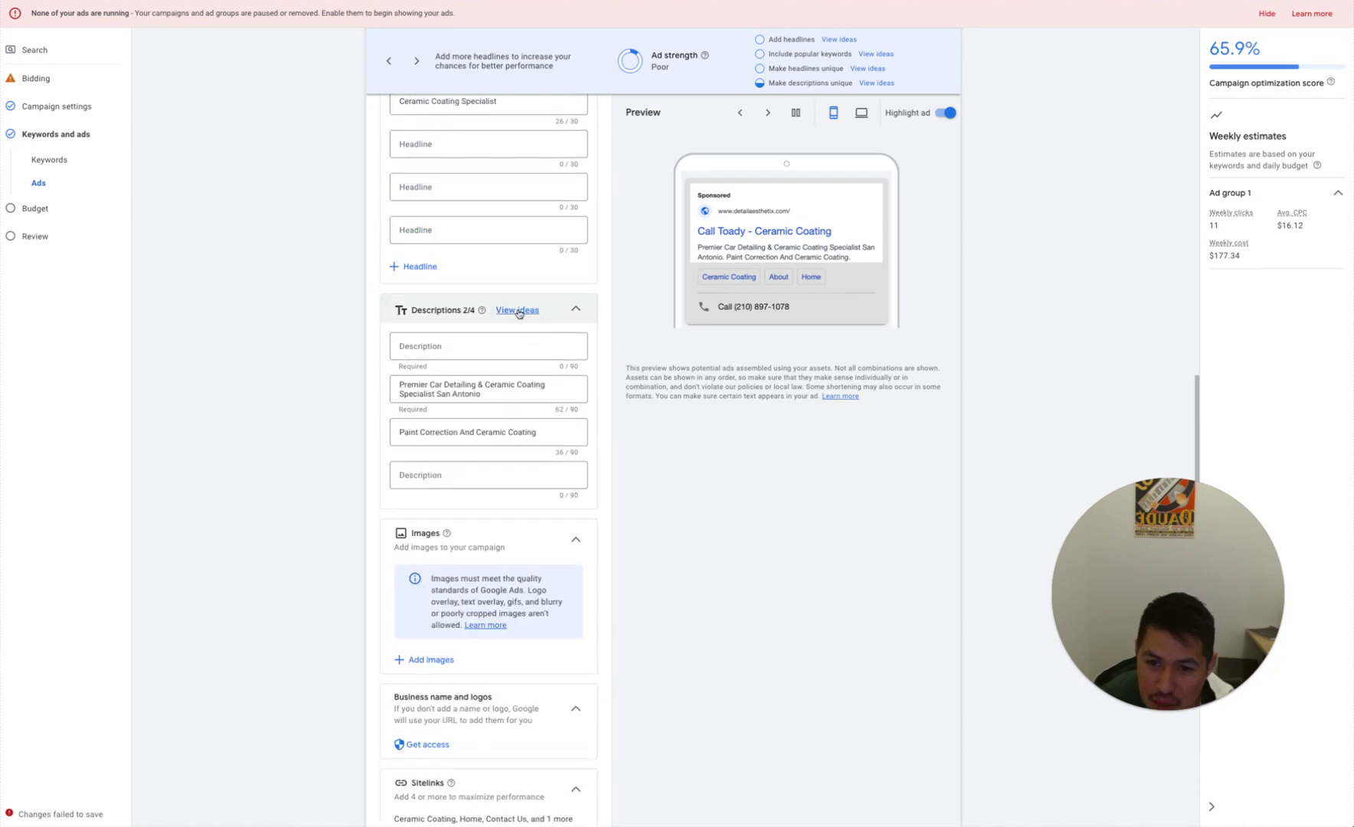
pyautogui.click(431, 260)
pyautogui.press('BackSpace')
pyautogui.press('BackSpace')
pyautogui.press('BackSpace')
pyautogui.write('day')
pyautogui.click(288, 363)
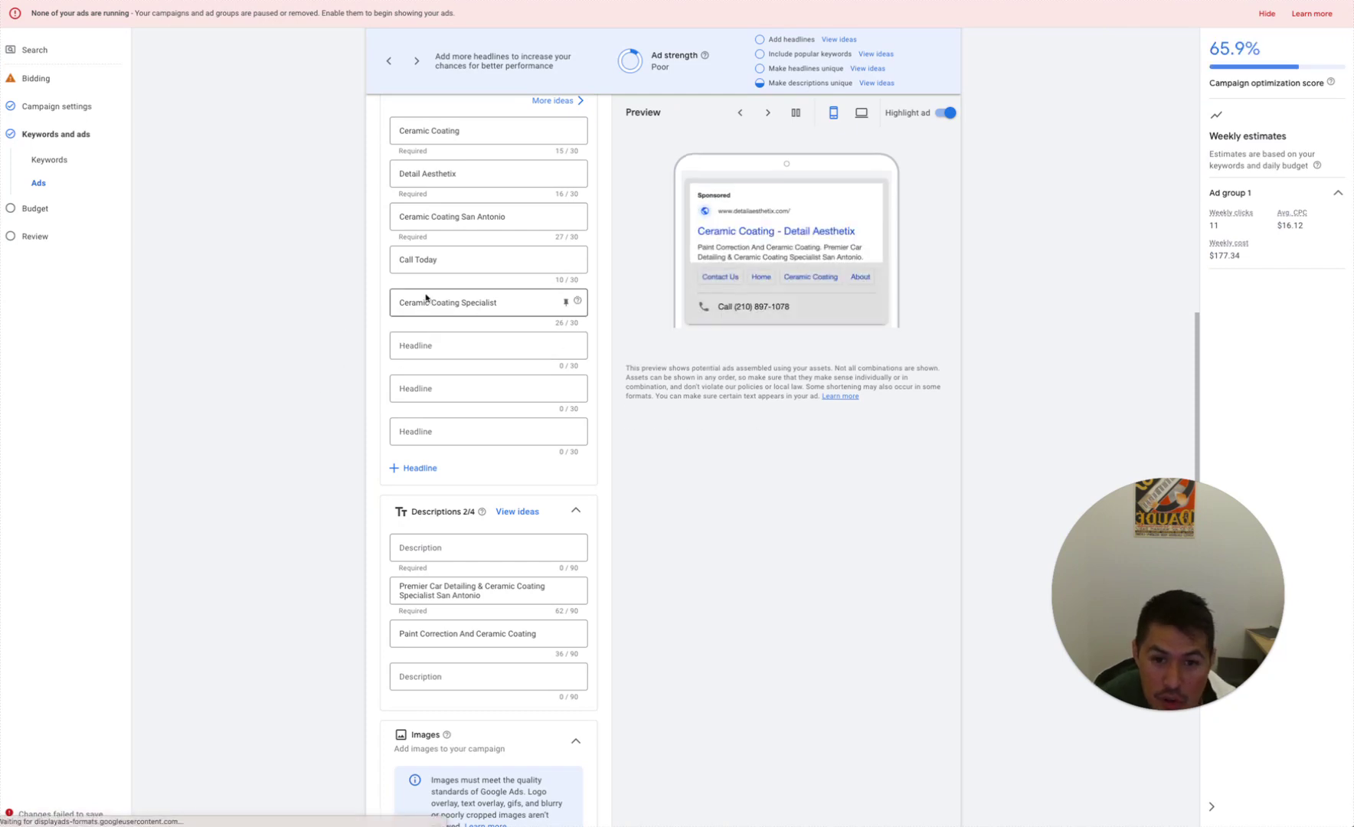
# Add headlines 'Premier Car Detailing' and 'Expert Ceramic Services', adapting the latter from a suggested idea
pyautogui.click(435, 346)
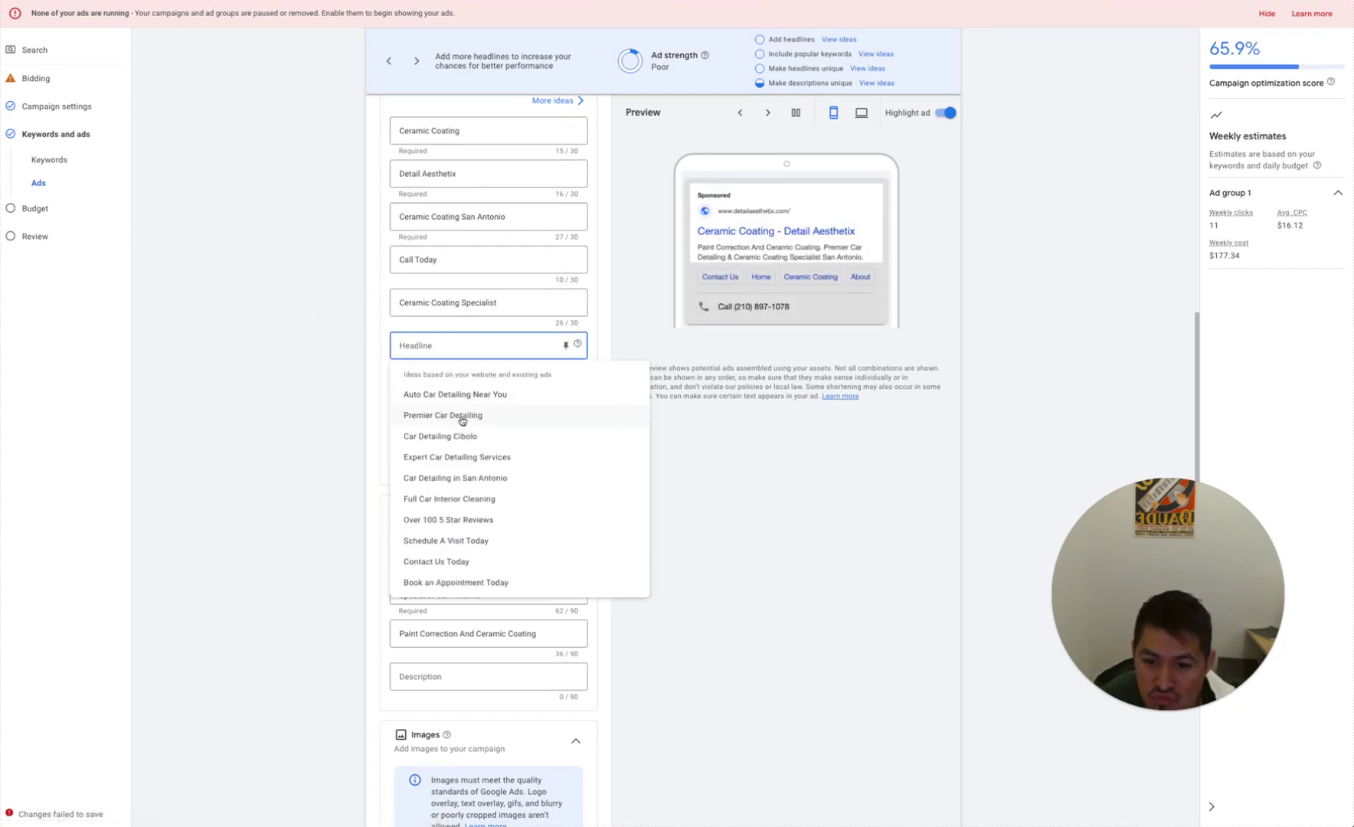
pyautogui.click(488, 418)
pyautogui.click(452, 386)
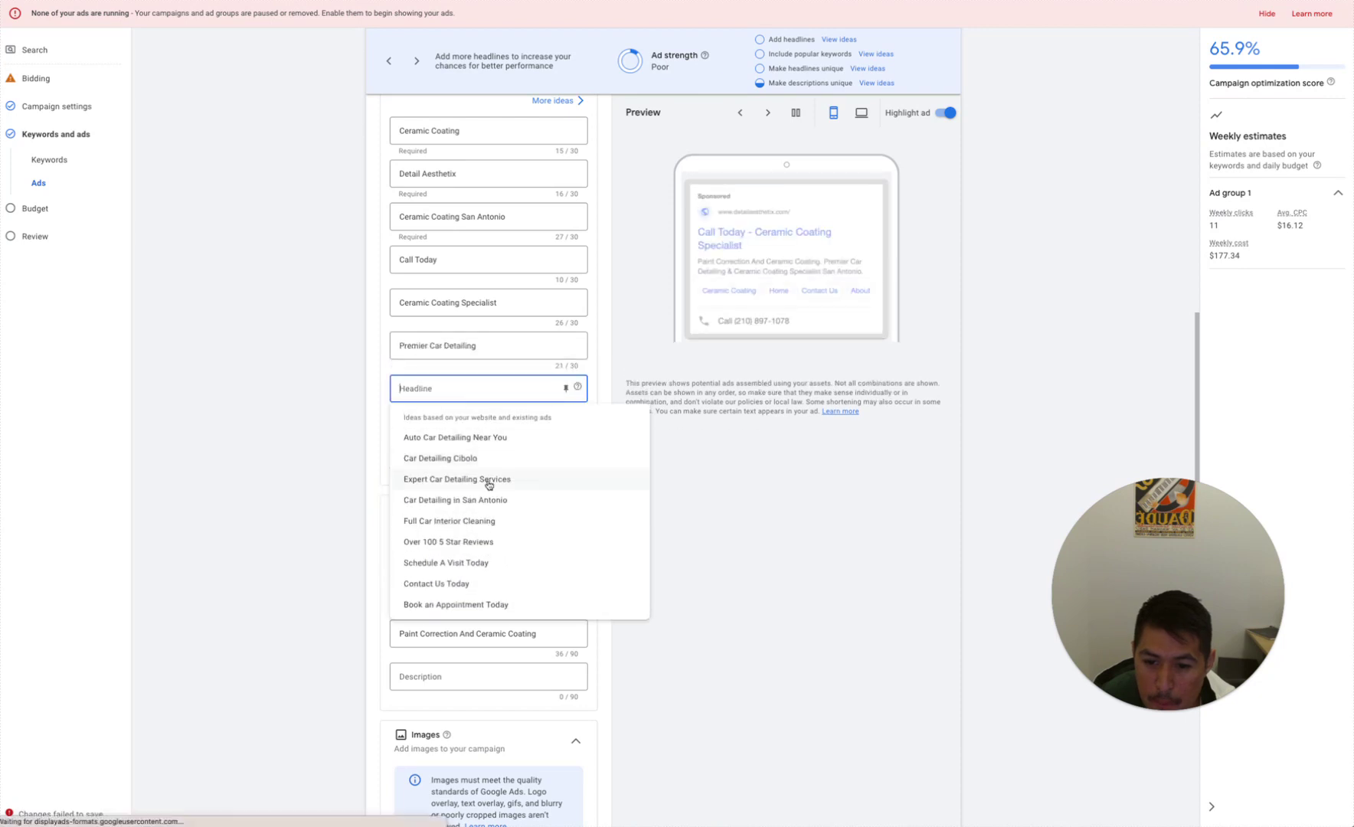
pyautogui.click(489, 478)
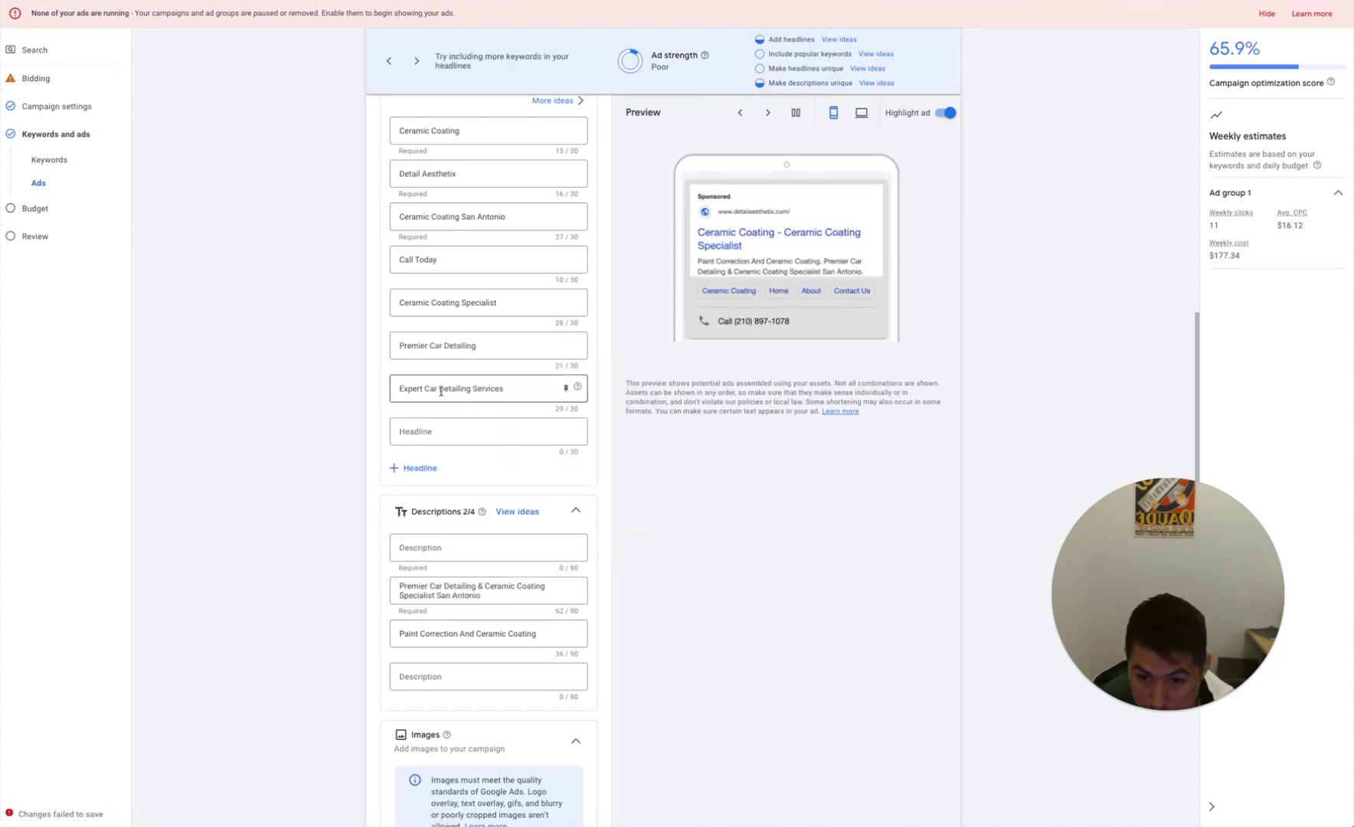
pyautogui.doubleClick(448, 388)
pyautogui.press('BackSpace')
pyautogui.press('BackSpace')
pyautogui.press('BackSpace')
pyautogui.press('BackSpace')
pyautogui.write('eramic')
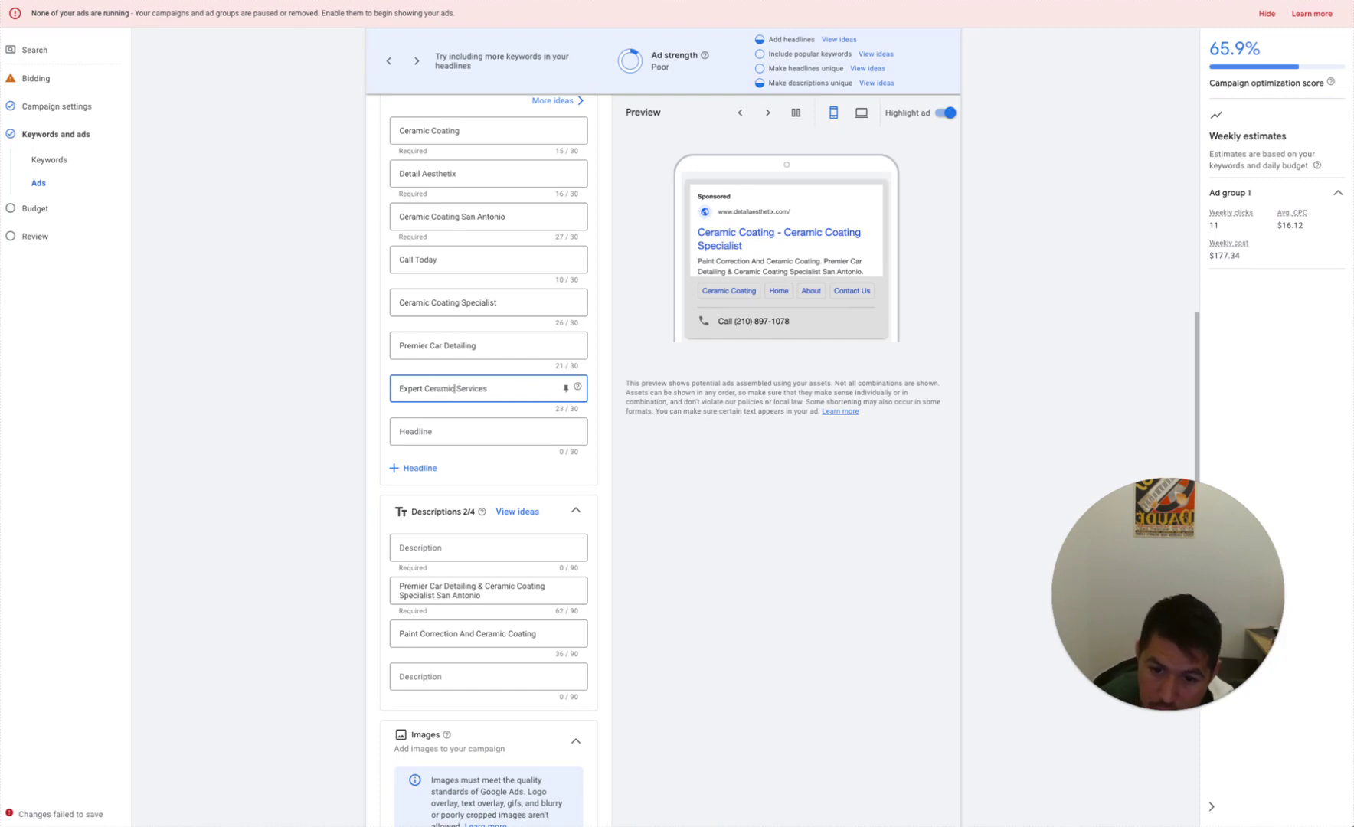
pyautogui.click(429, 438)
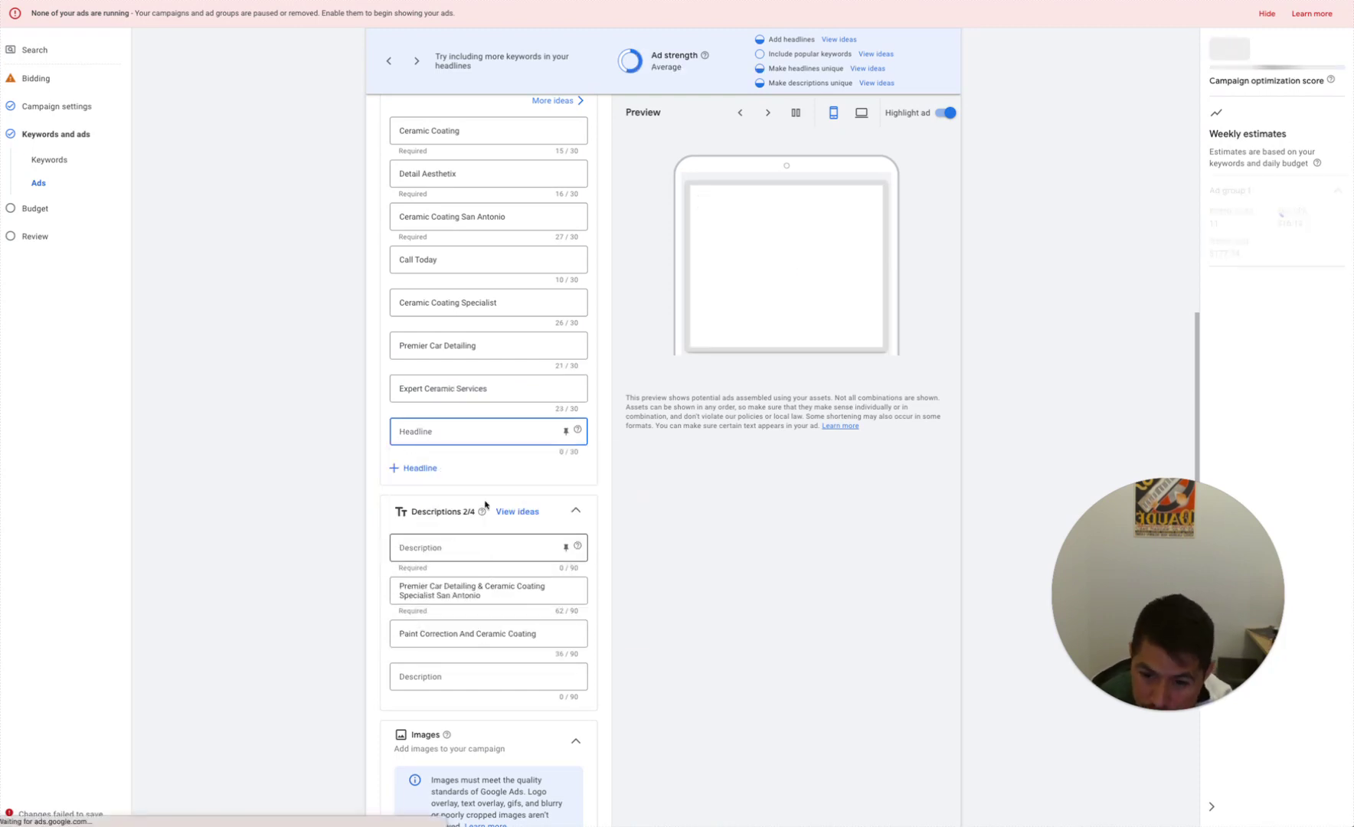
# Add headlines 'Book an Appointment Today' and 'Over 100 5 Star Reviews', then proceed to Budget
pyautogui.click(474, 429)
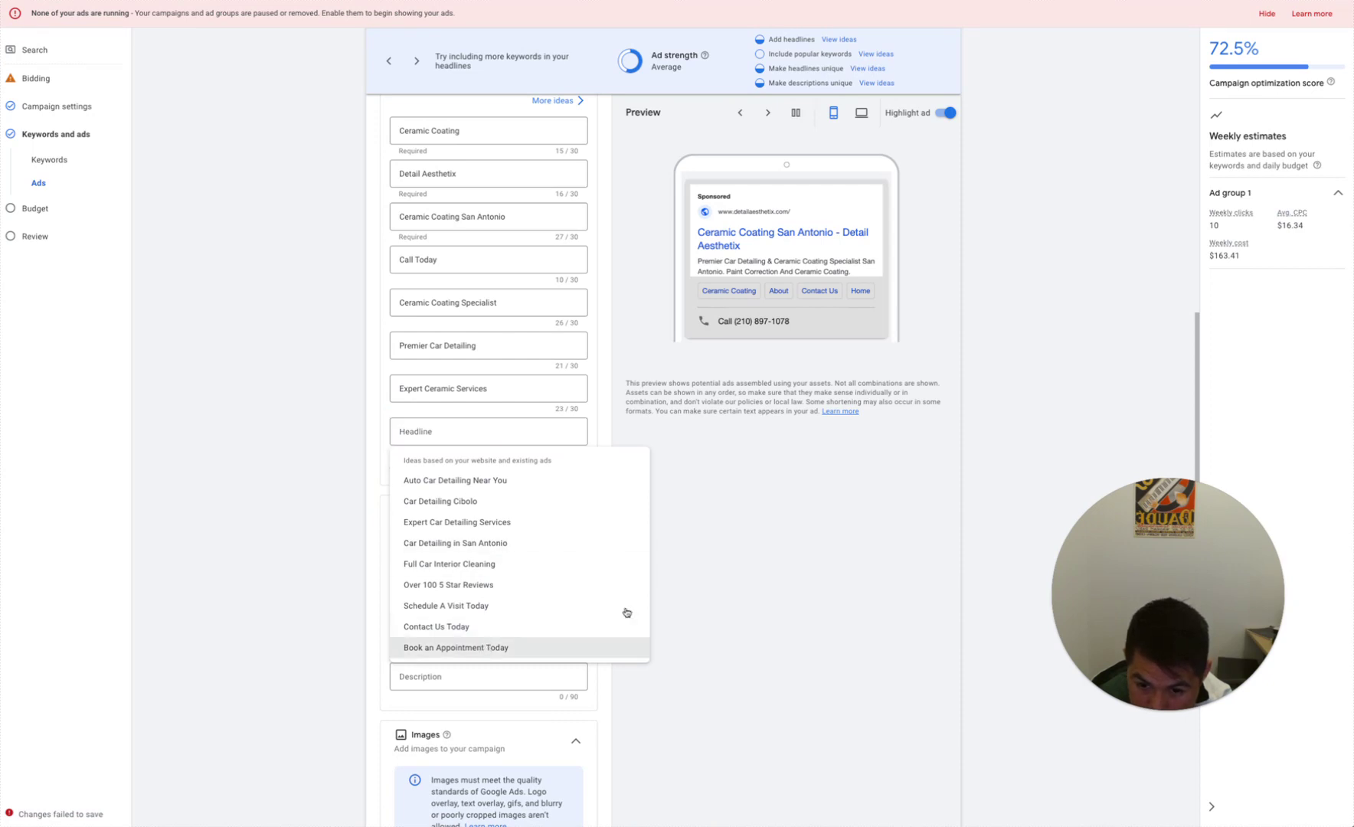
pyautogui.press('Return')
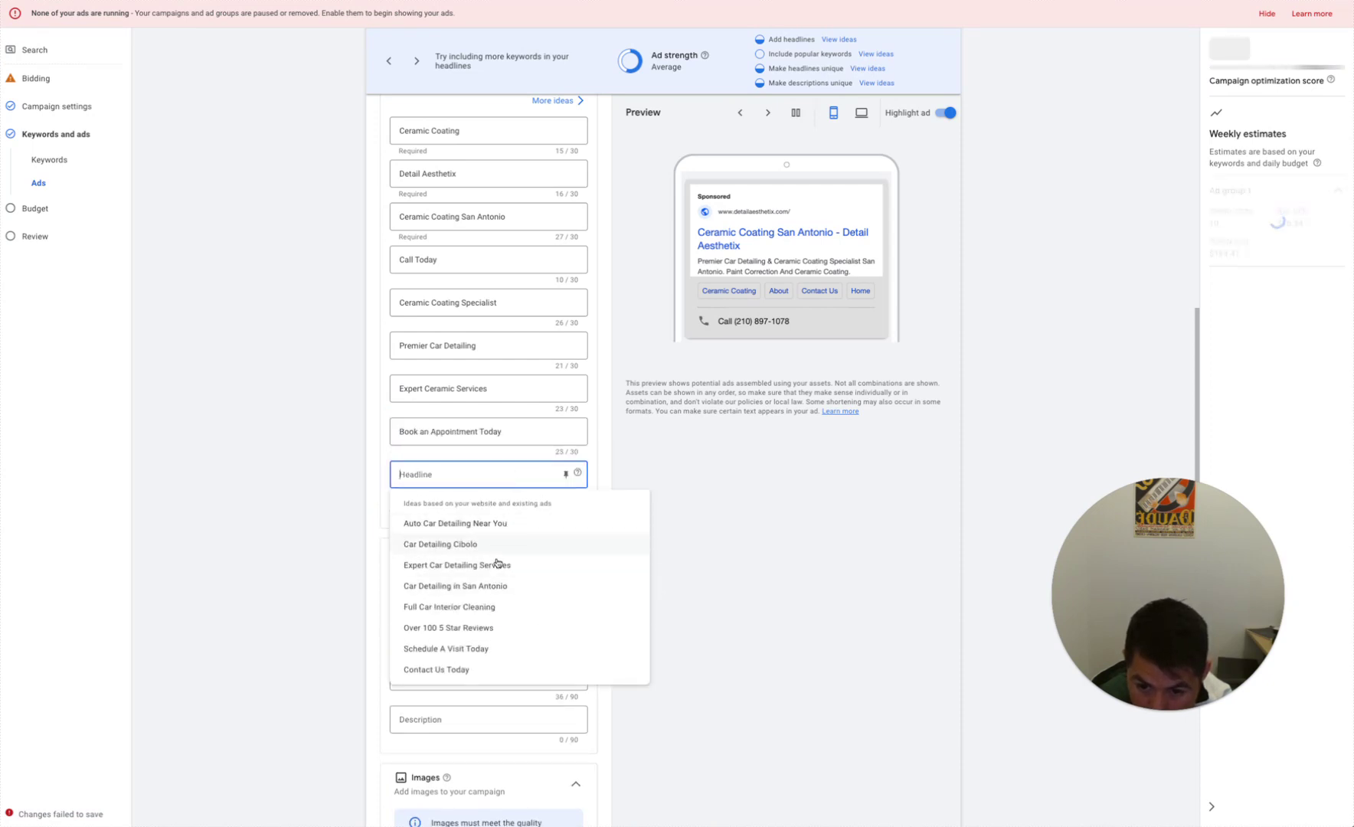
pyautogui.click(494, 626)
pyautogui.scroll(-4, 480, 475)
pyautogui.scroll(-6, 462, 602)
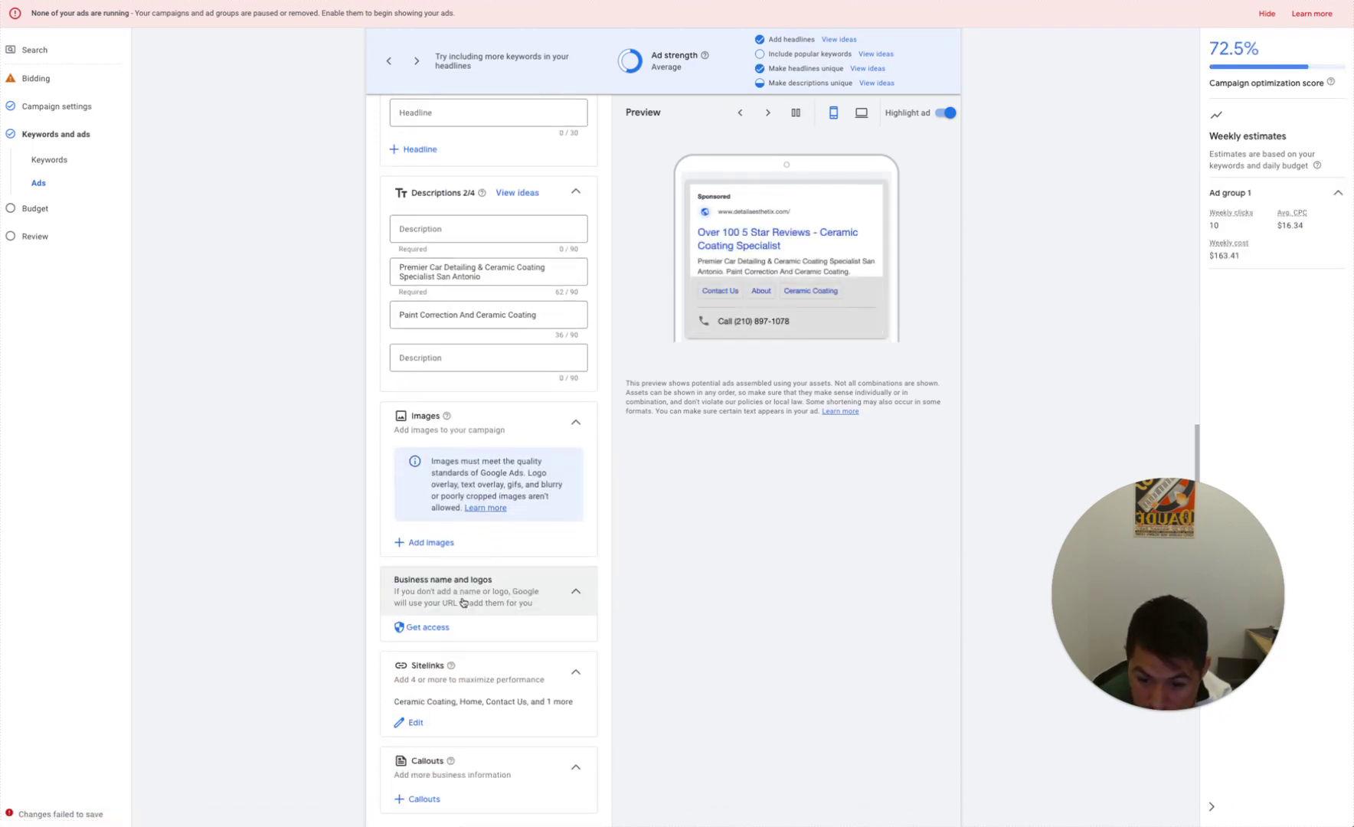
pyautogui.scroll(-2, 460, 671)
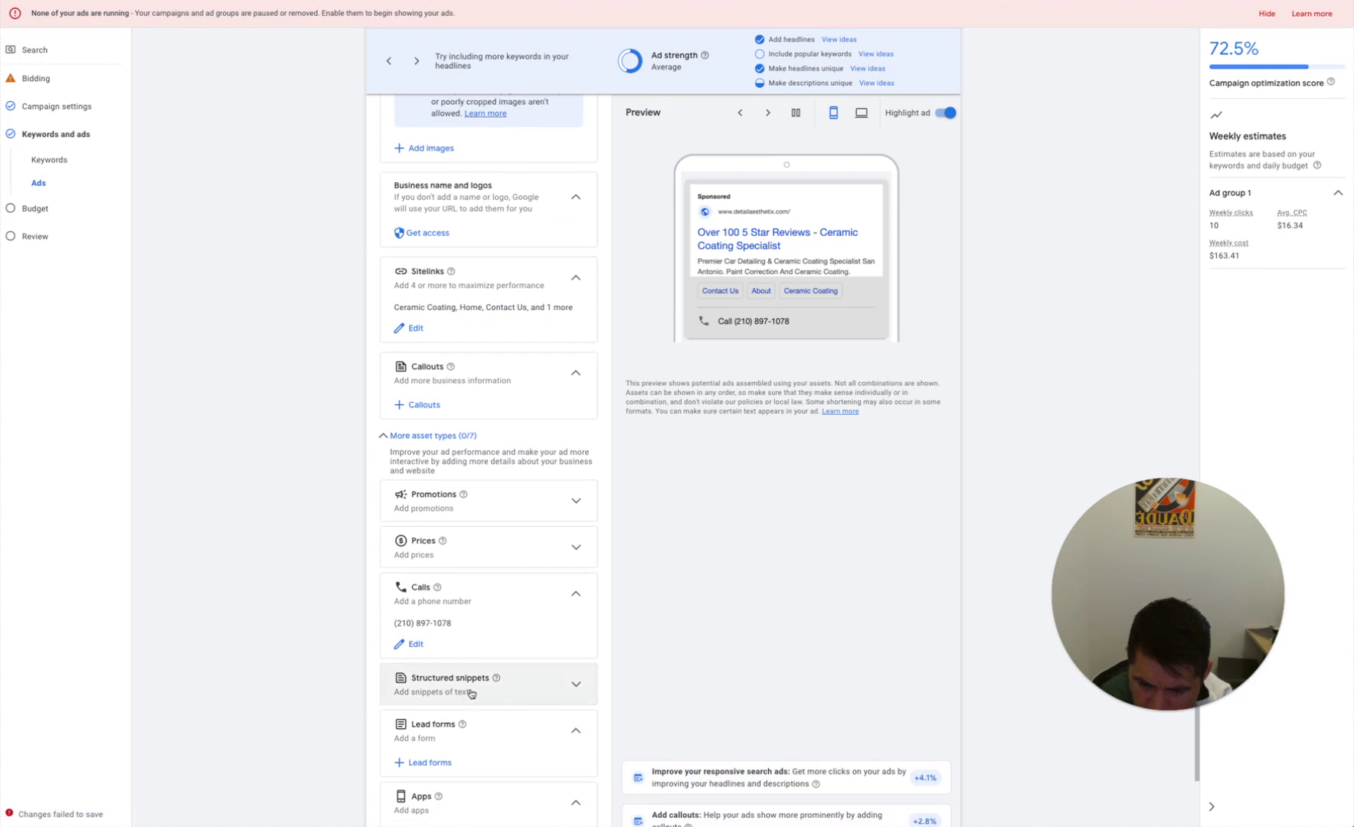
pyautogui.scroll(-1, 463, 551)
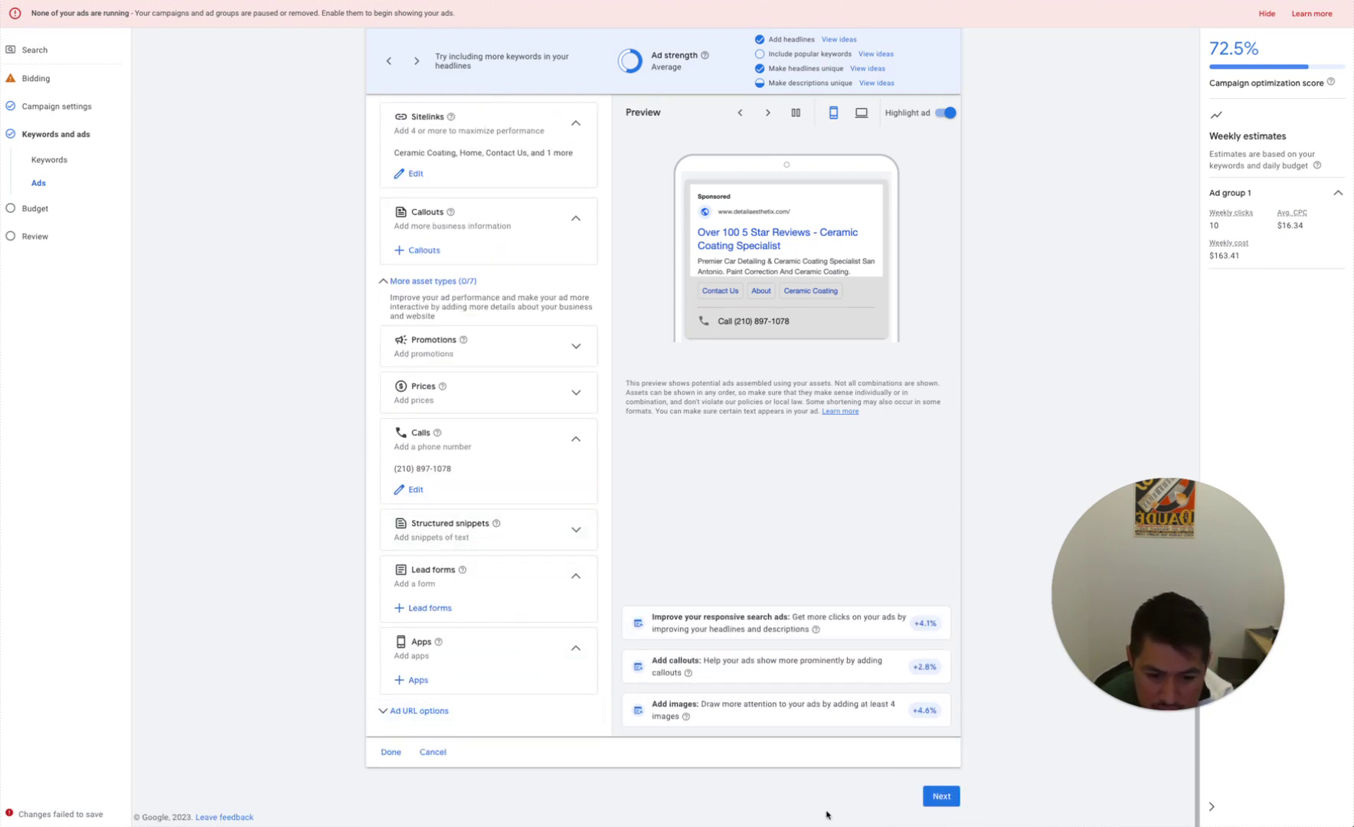
pyautogui.click(936, 801)
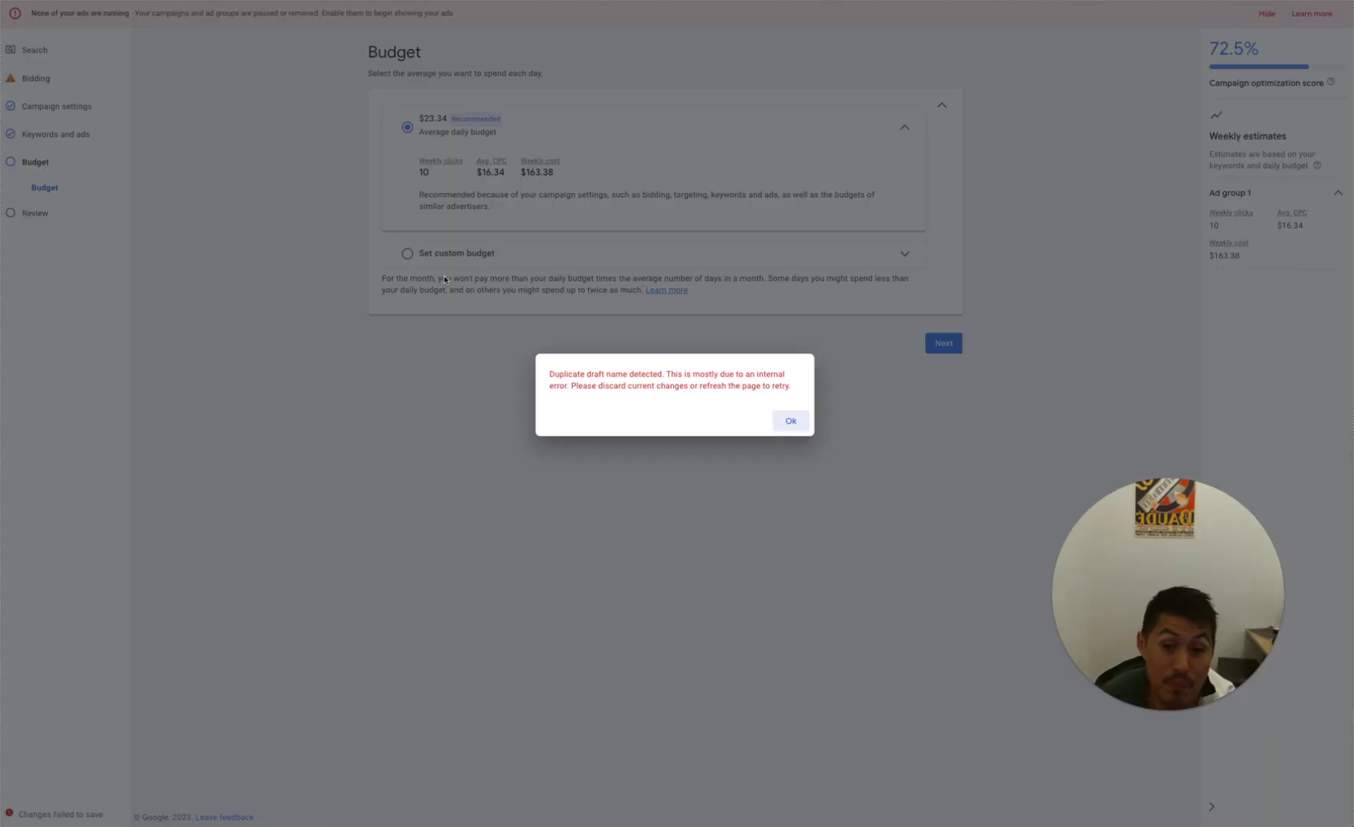
# Dismiss the 'Duplicate draft name detected' error with Ok
pyautogui.click(790, 421)
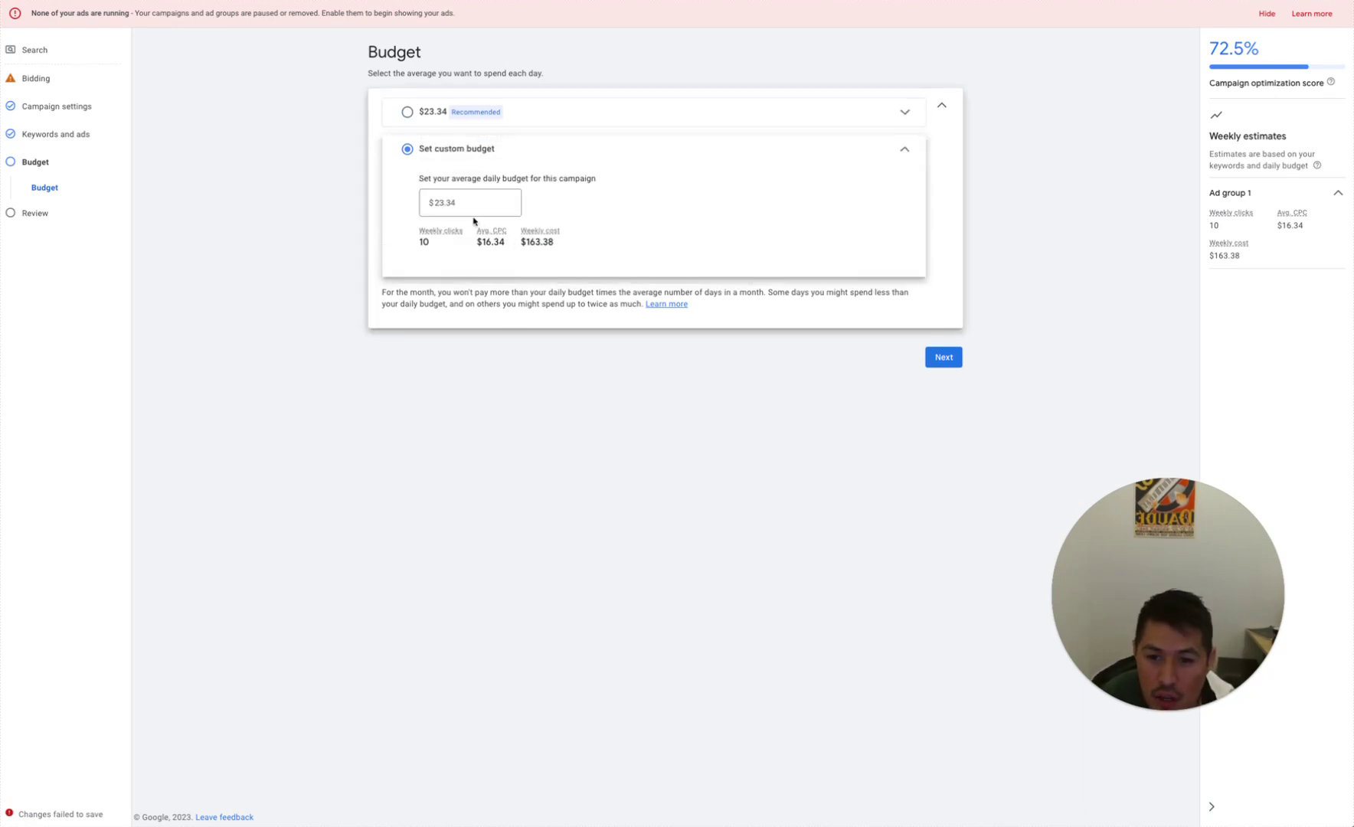
# Switch to a custom budget and change the daily amount from $23.34 to $26.00
pyautogui.click(438, 123)
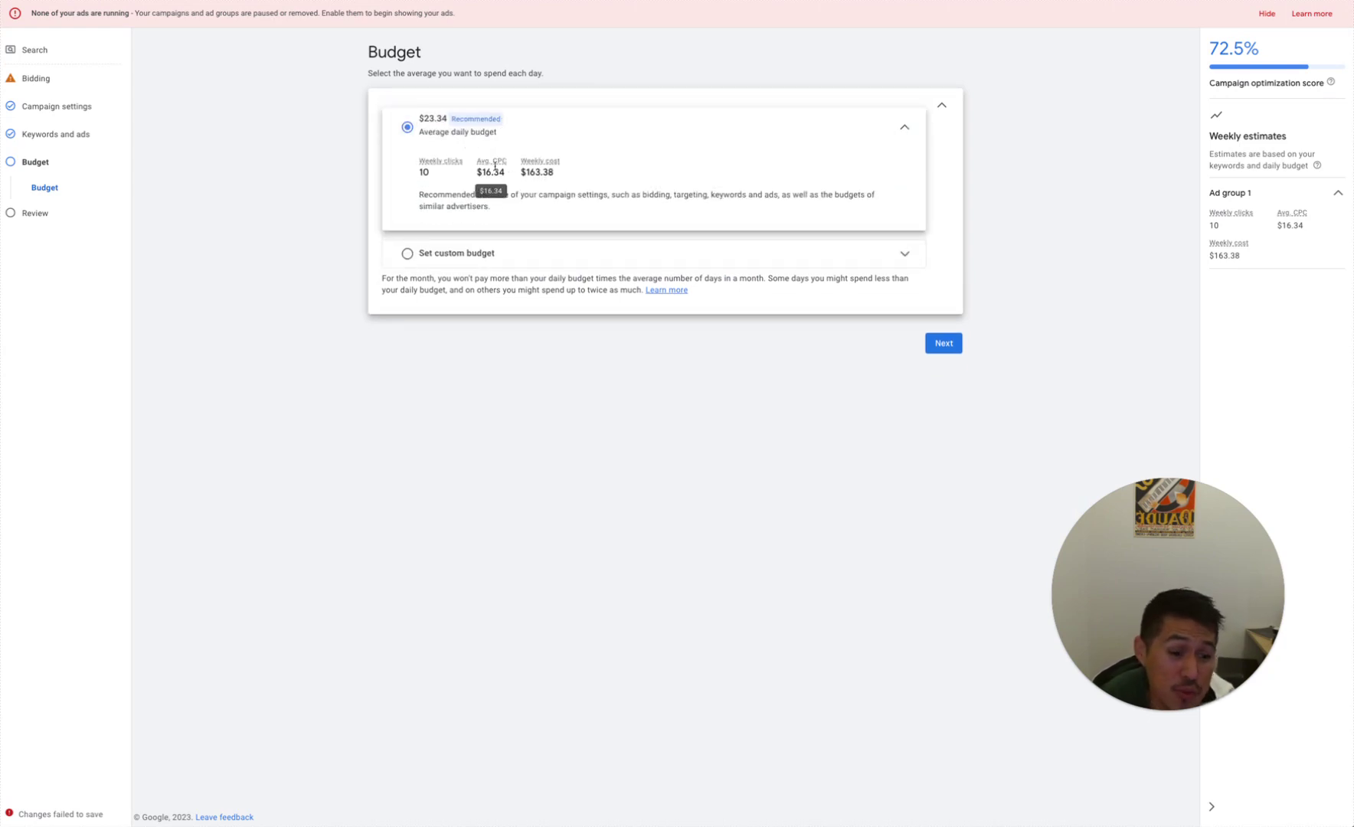
pyautogui.click(474, 249)
pyautogui.click(461, 213)
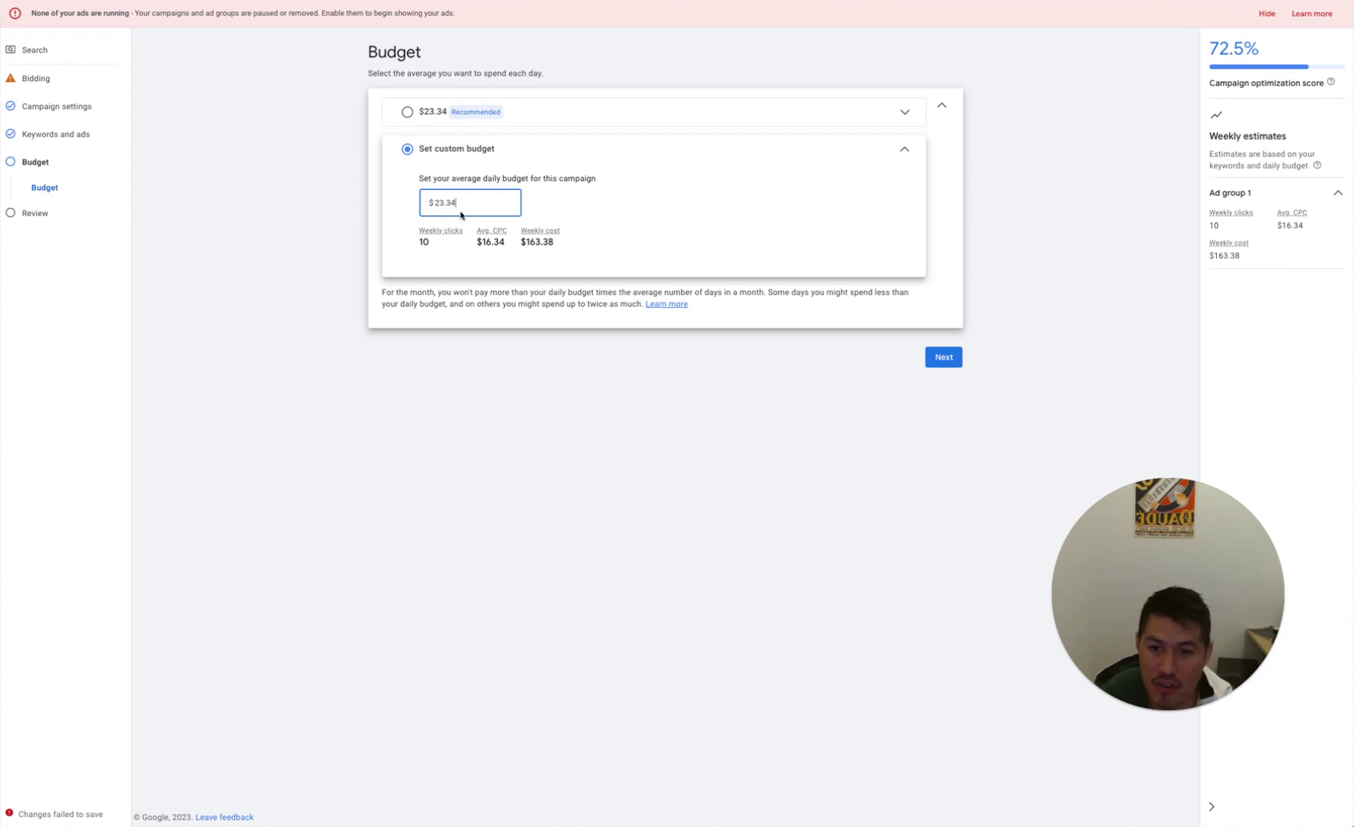
pyautogui.press('super+space')
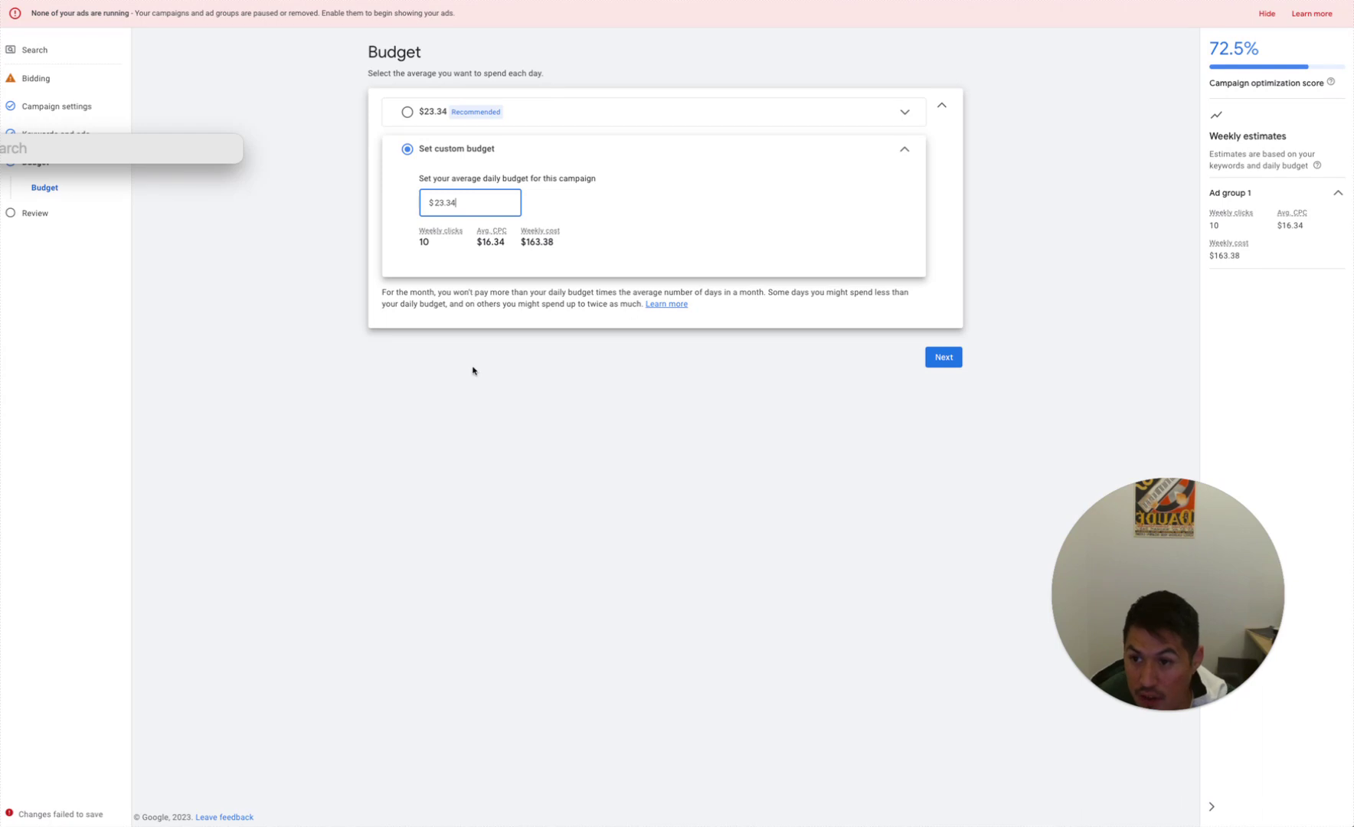
pyautogui.press('Escape')
pyautogui.write('800% of 4300800/30')
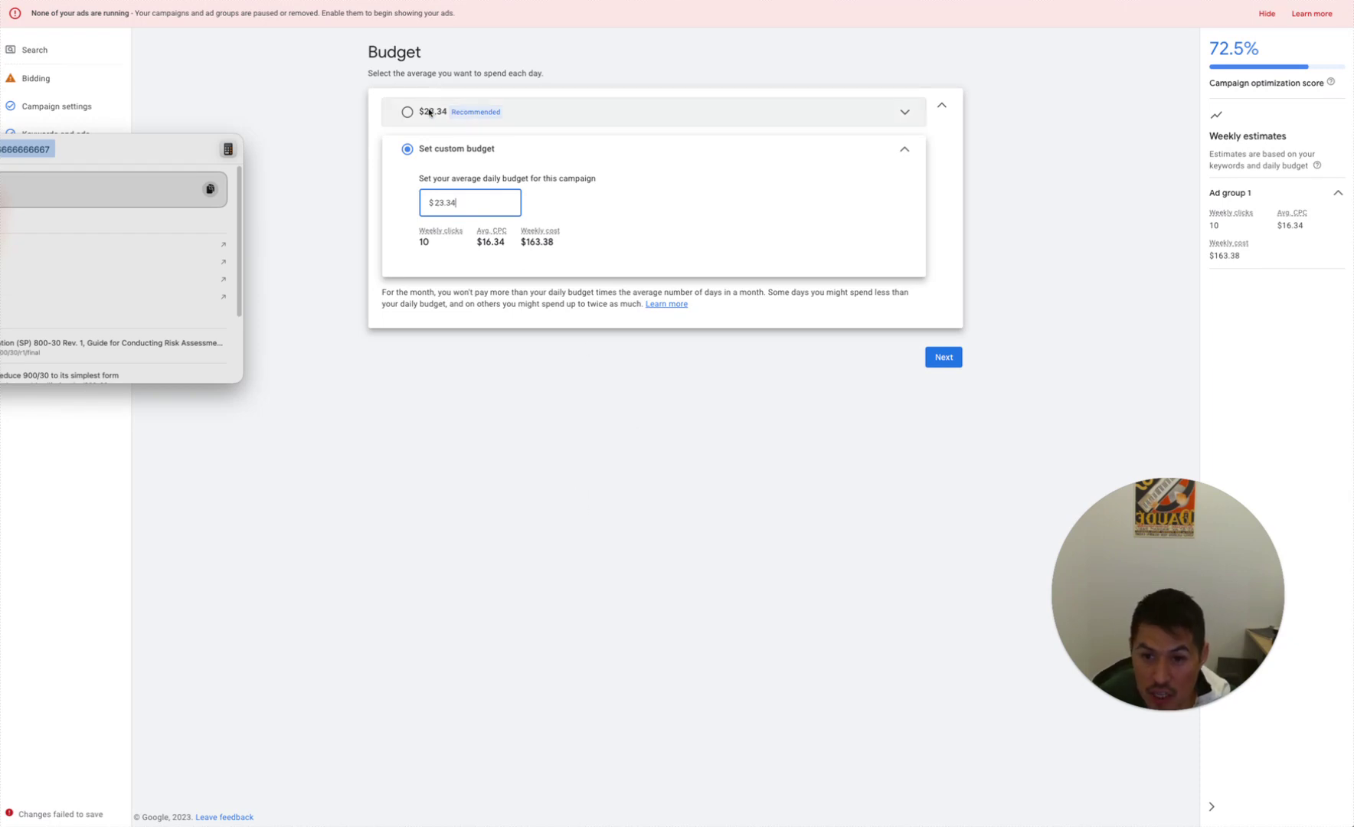
pyautogui.doubleClick(455, 203)
pyautogui.write('26')
pyautogui.click(535, 469)
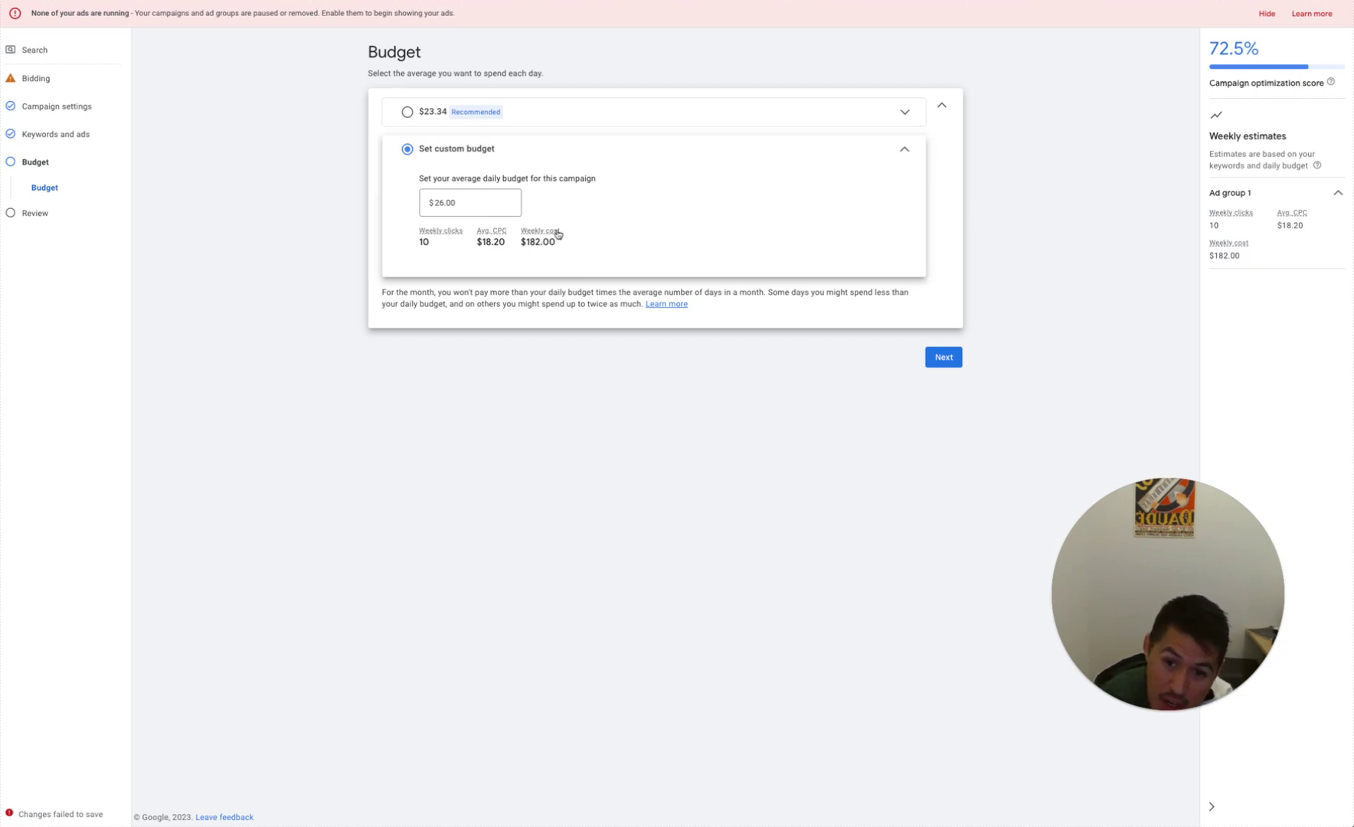
pyautogui.click(943, 357)
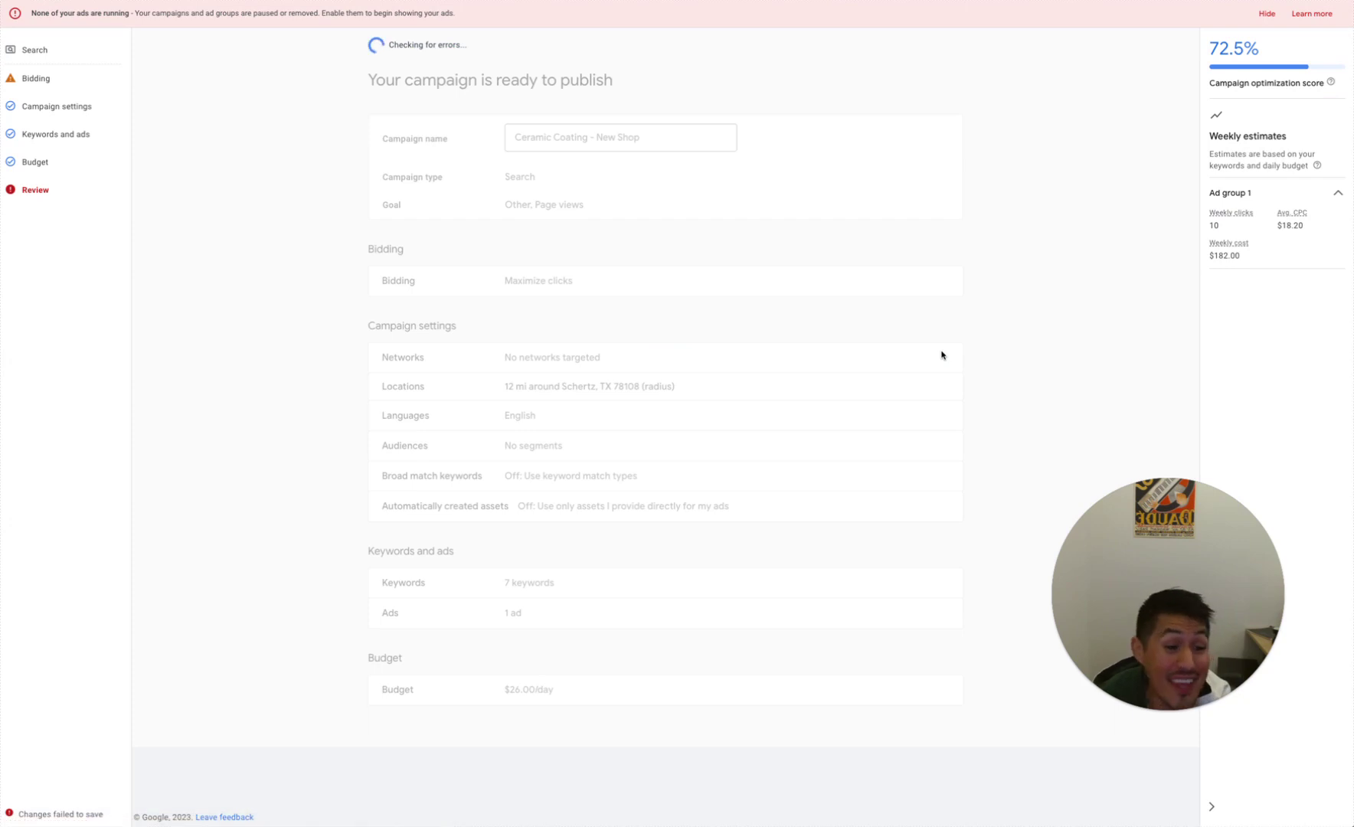